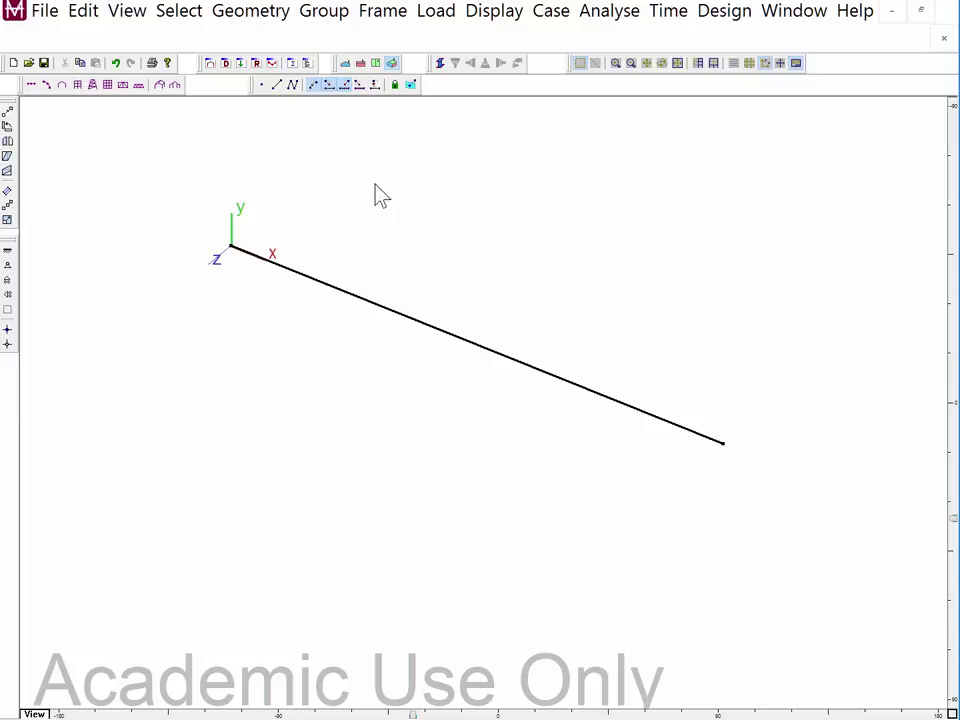
# Subdivide the long horizontal member into 17 equal segments.
pyautogui.click(240, 25)
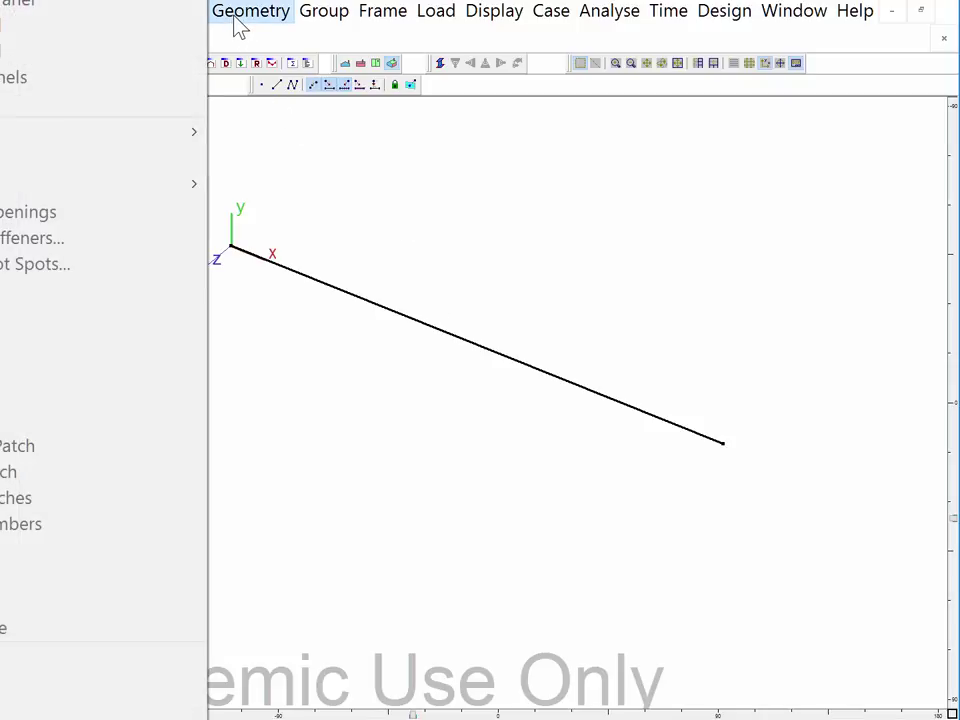
pyautogui.click(40, 12)
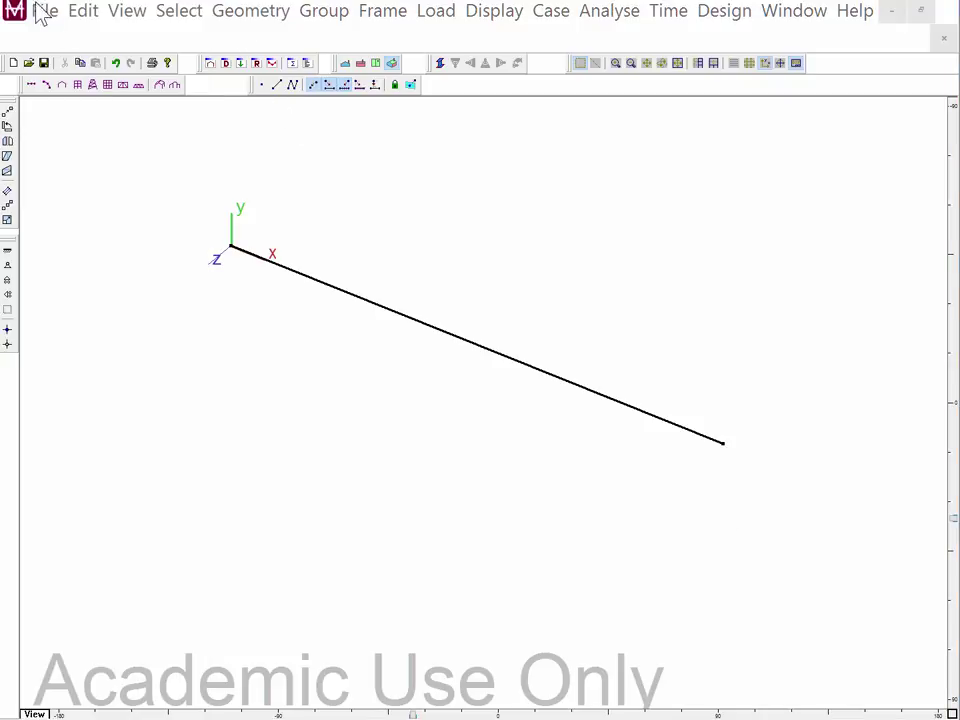
pyautogui.write('17')
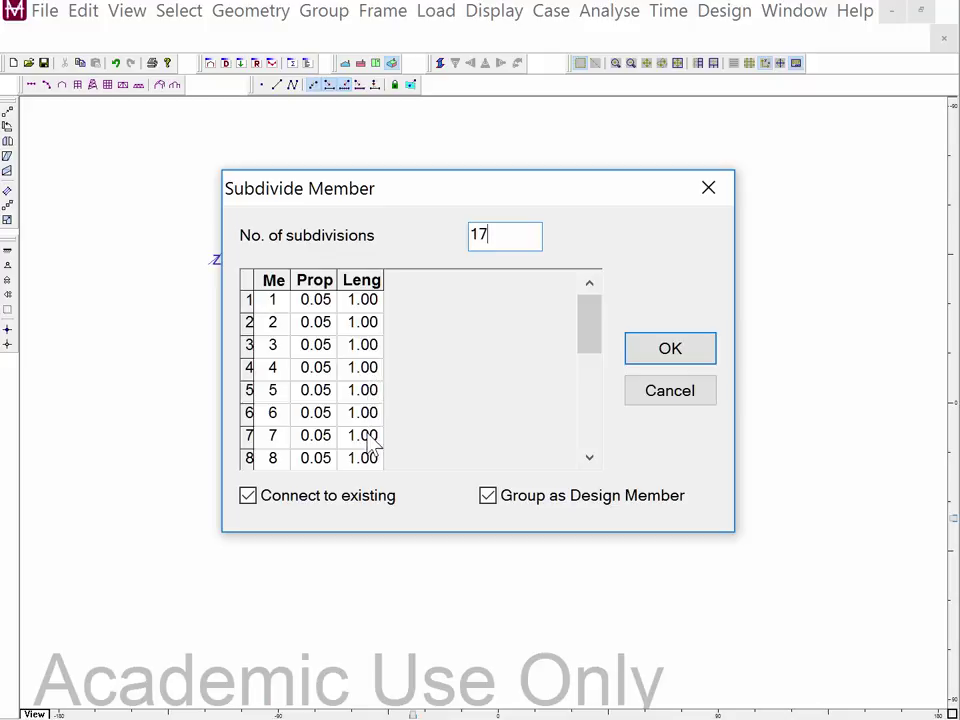
pyautogui.click(666, 352)
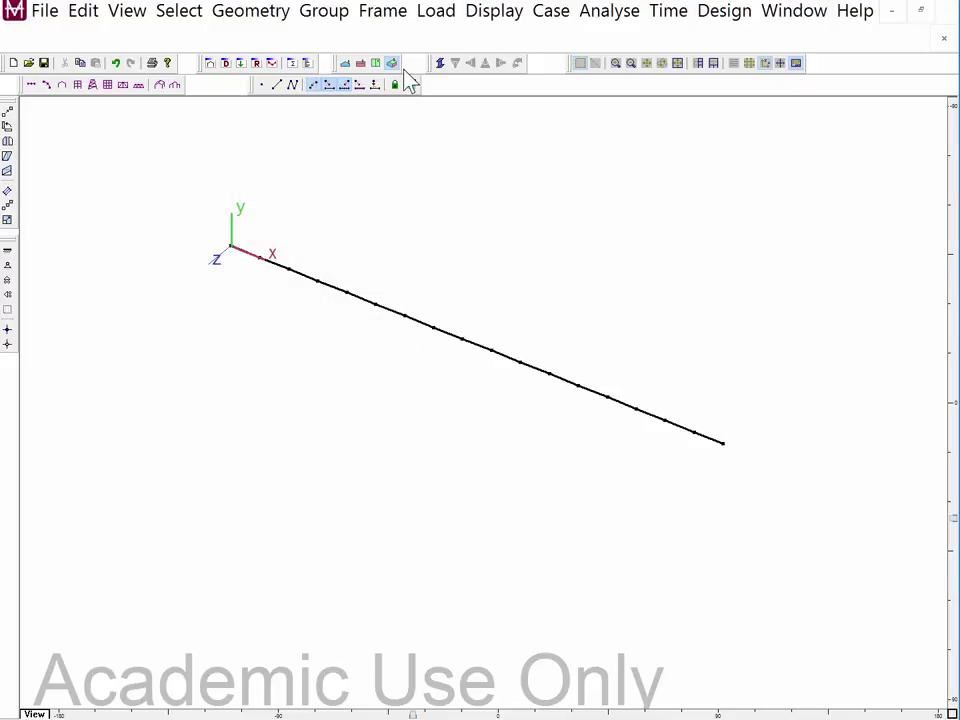
pyautogui.click(331, 18)
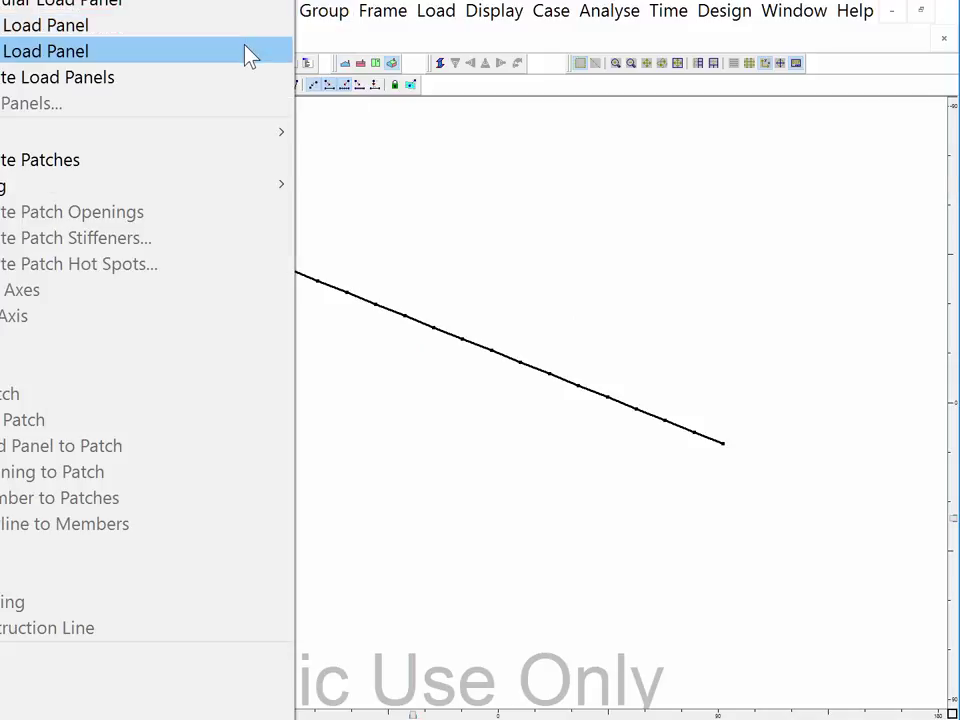
pyautogui.click(282, 68)
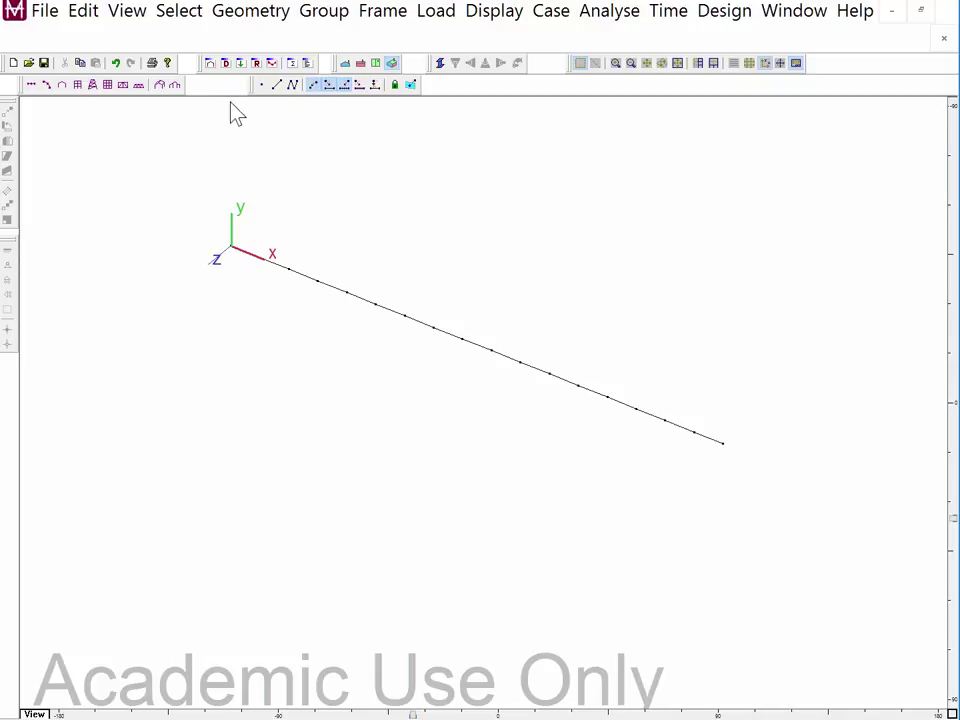
# Release major bending (Mz') at Joint 1 and Joint 2 of all the chord segments.
pyautogui.moveTo(207, 143)
pyautogui.mouseDown()
pyautogui.moveTo(467, 328)
pyautogui.moveTo(720, 424)
pyautogui.moveTo(768, 481)
pyautogui.mouseUp()
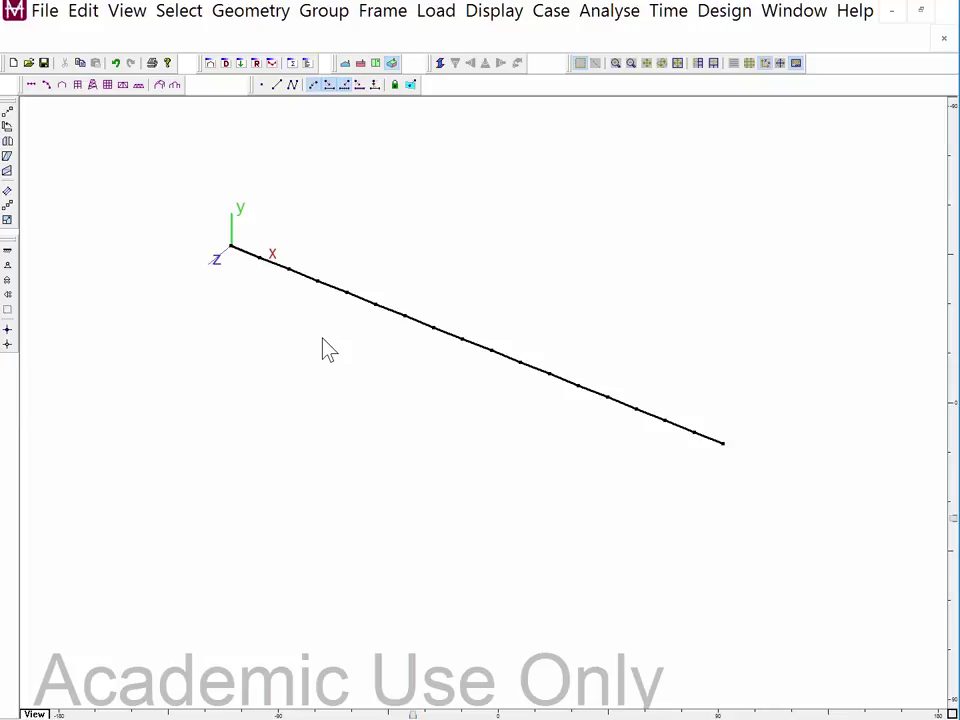
pyautogui.click(383, 12)
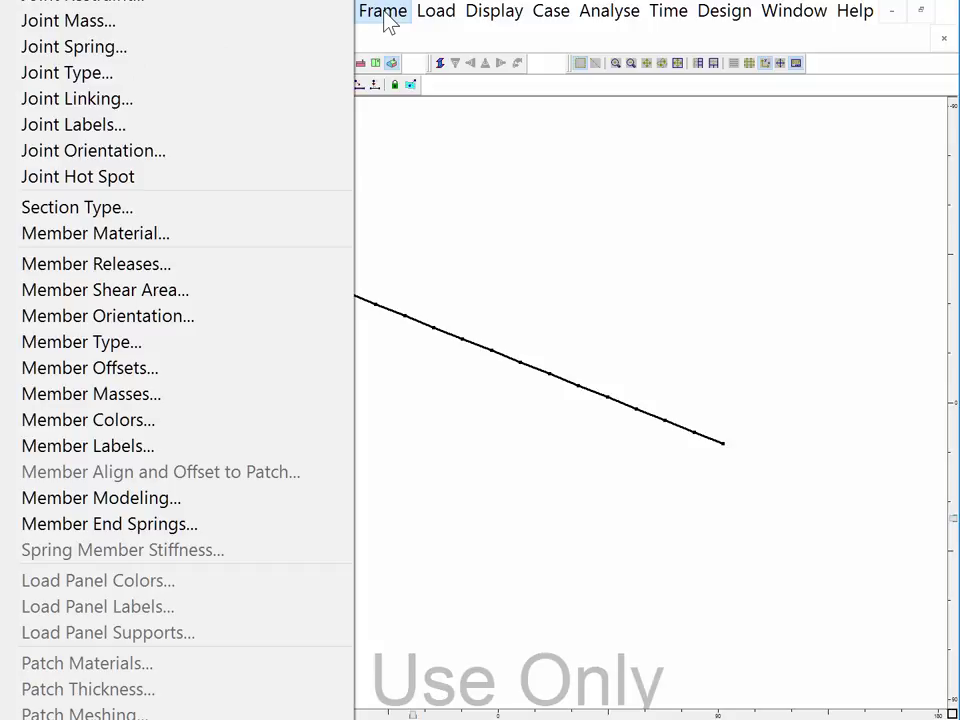
pyautogui.click(175, 266)
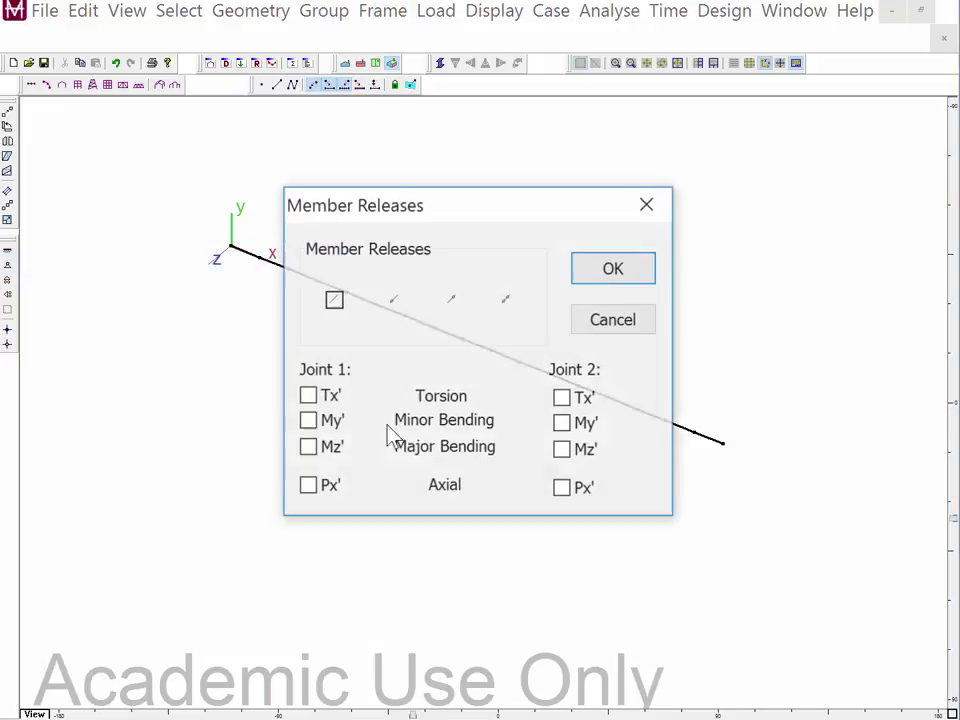
pyautogui.click(309, 449)
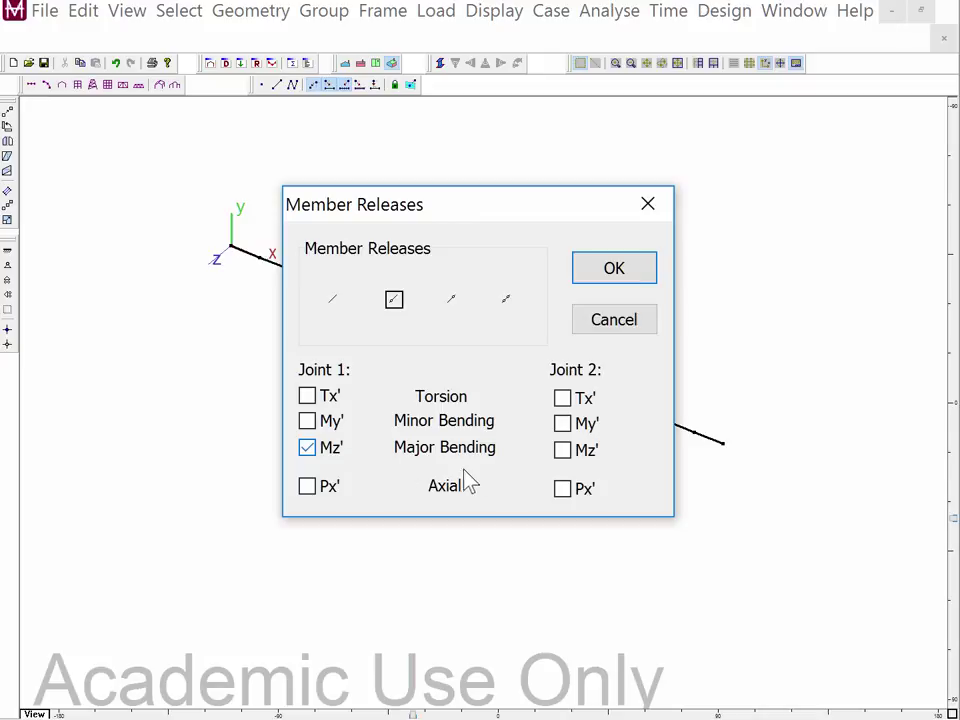
pyautogui.click(562, 450)
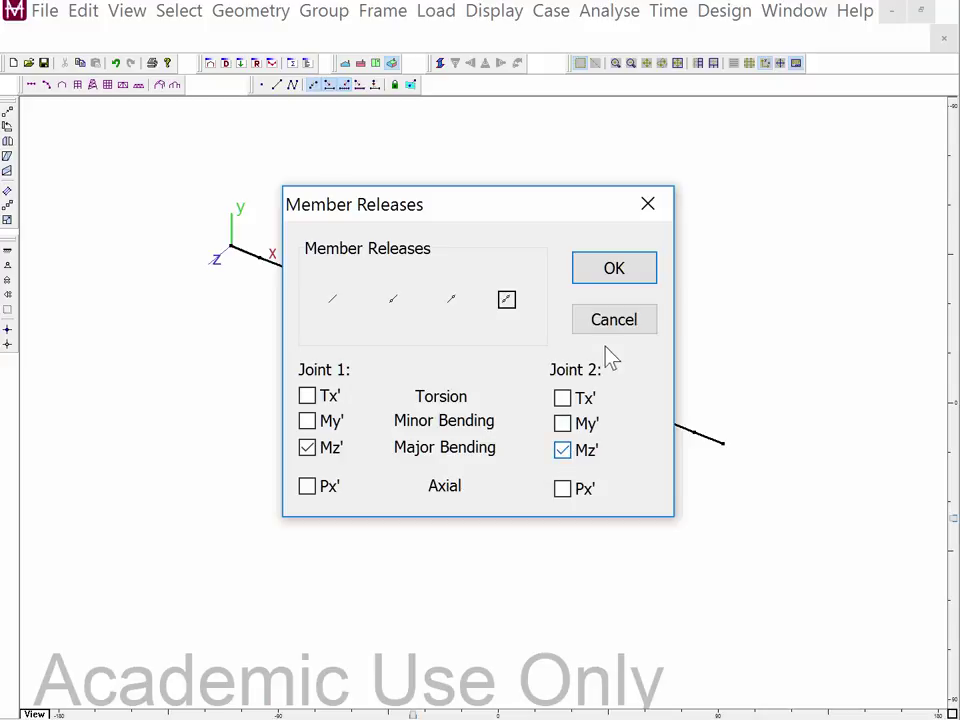
pyautogui.click(630, 272)
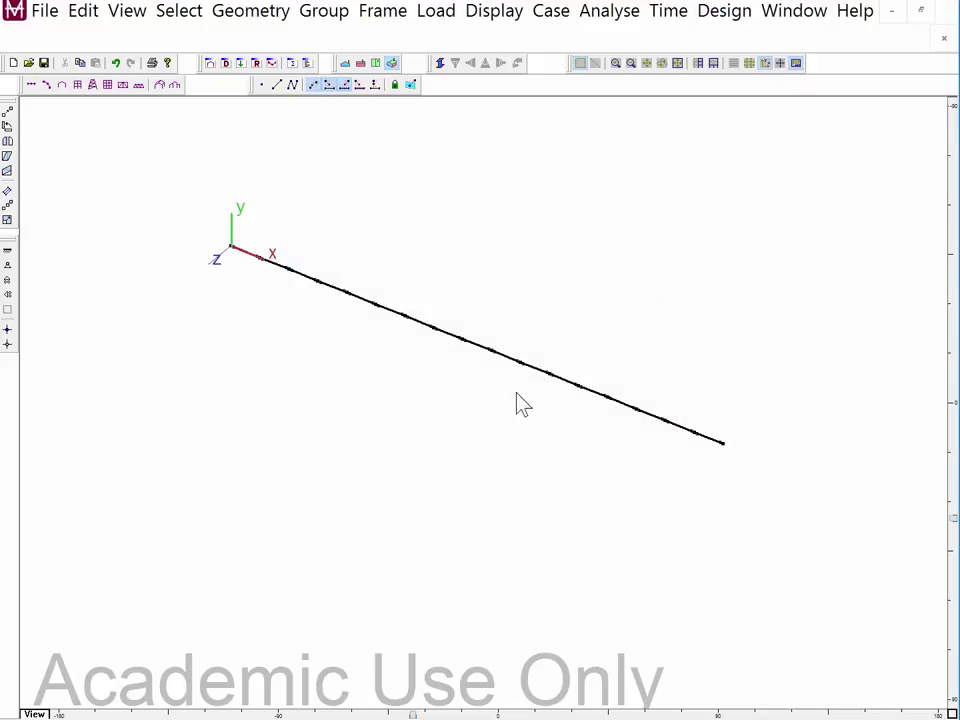
pyautogui.click(487, 381)
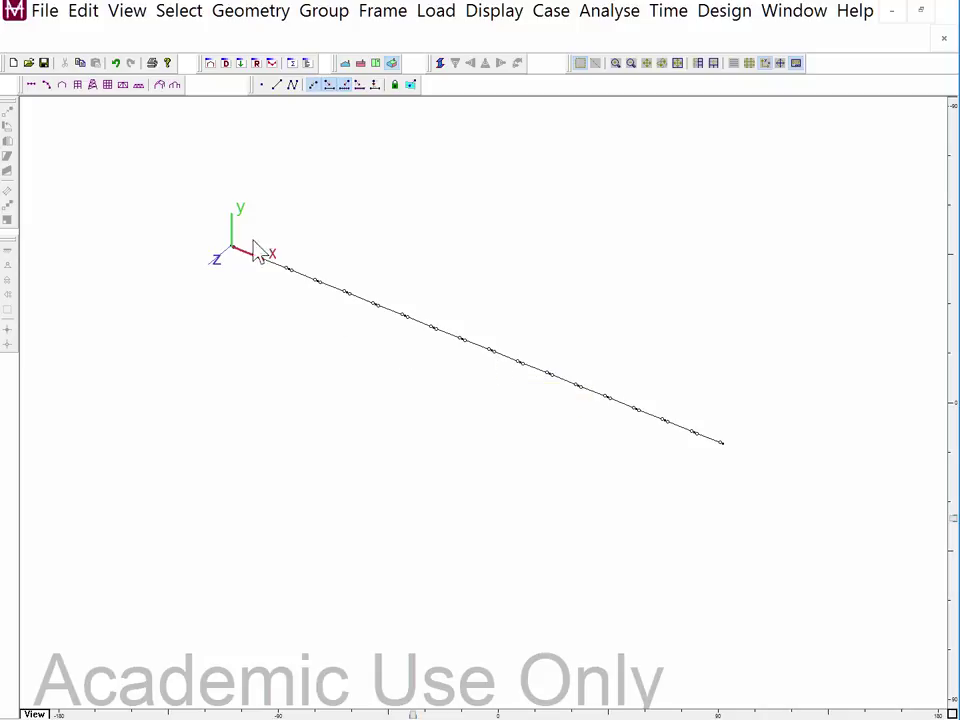
# Duplicate the whole subdivided chord once with a linear y spacing of 1 ft.
pyautogui.moveTo(204, 208); pyautogui.dragTo(745, 515)
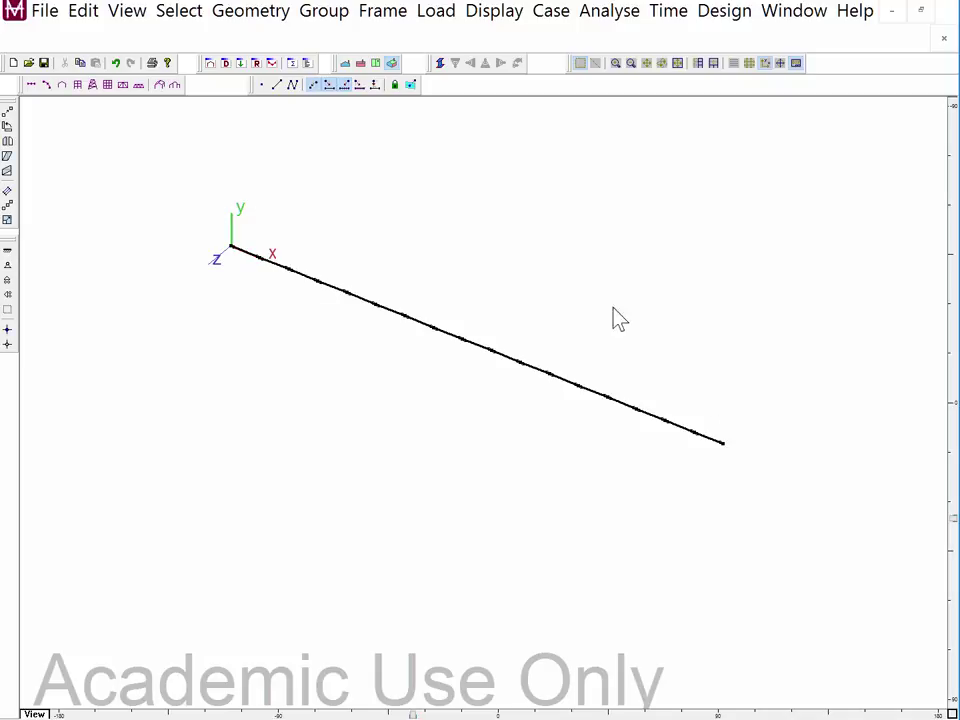
pyautogui.click(240, 20)
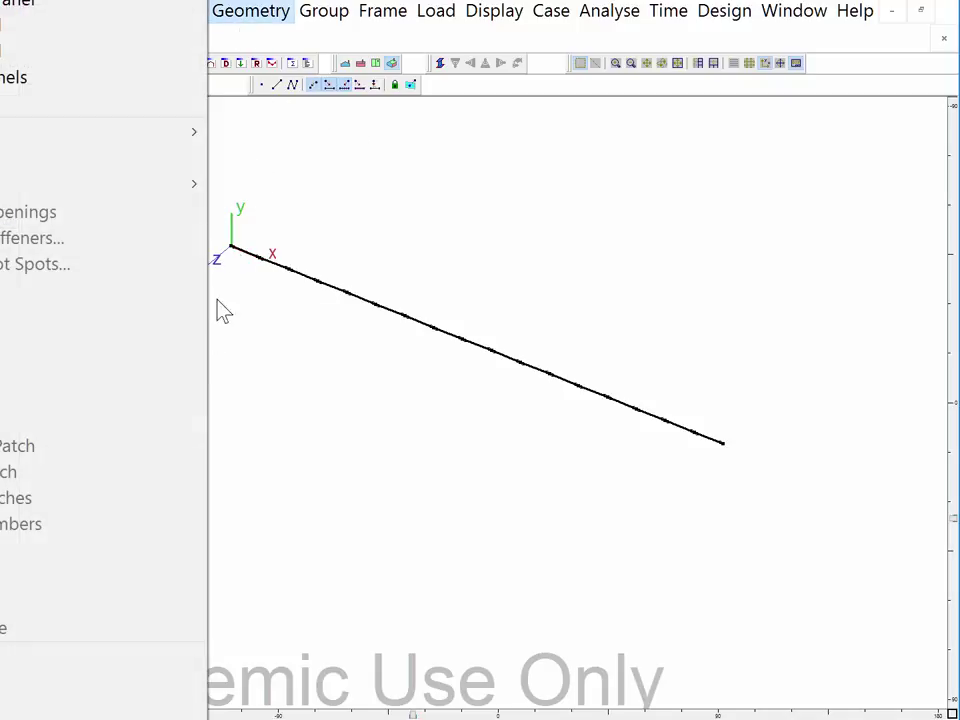
pyautogui.click(114, 671)
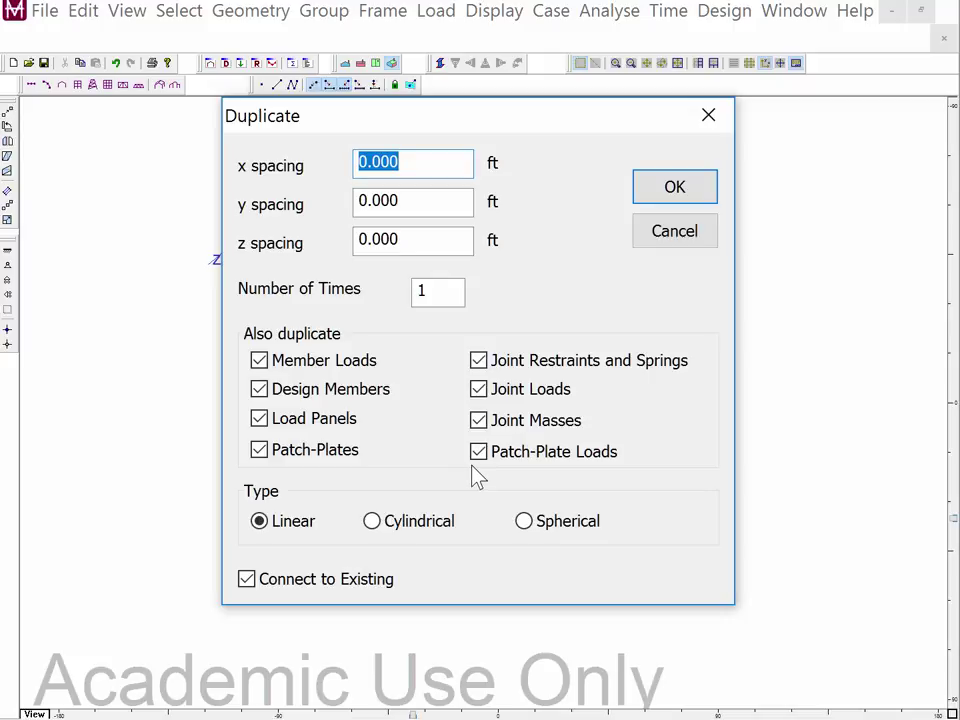
pyautogui.click(391, 204)
pyautogui.moveTo(391, 204); pyautogui.dragTo(336, 204)
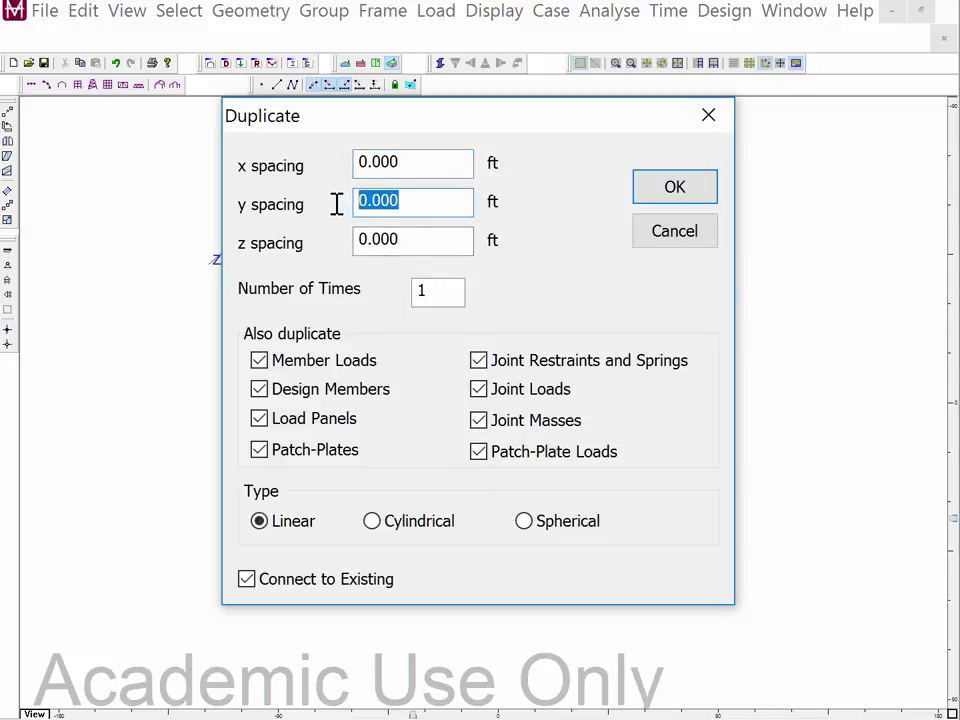
pyautogui.write('1')
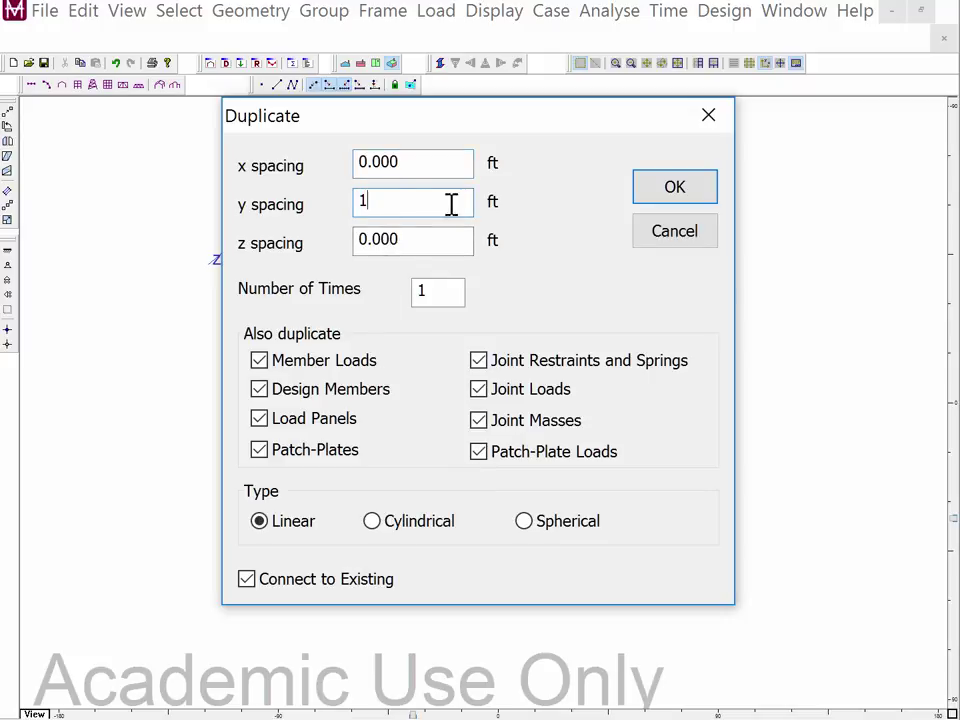
pyautogui.click(643, 193)
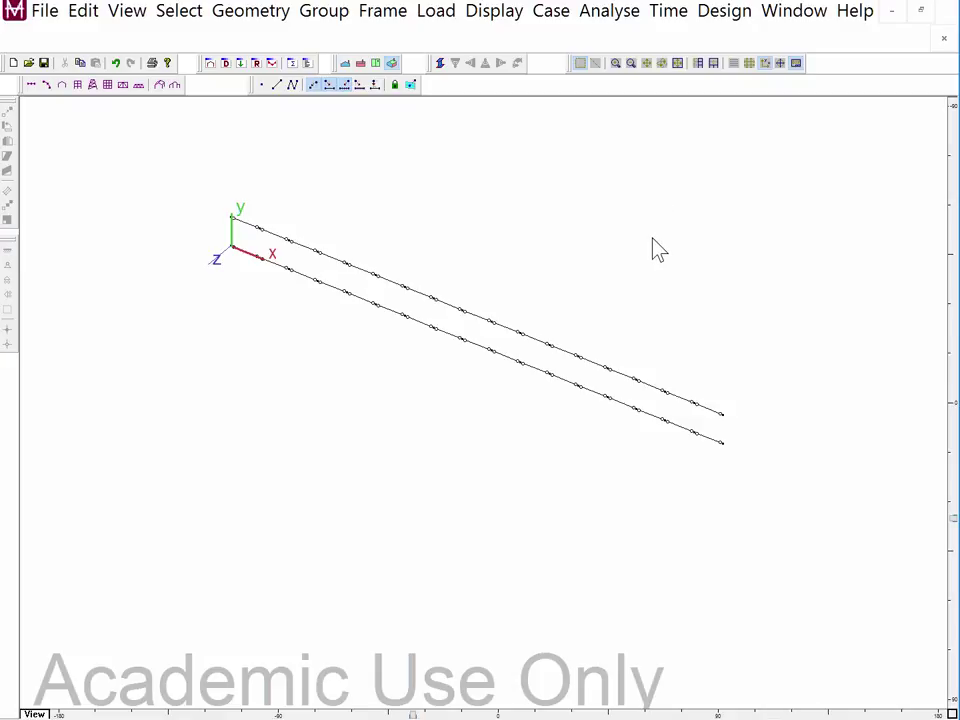
# Draw continuous web members through the first five panels, with verticals from x=0 to x=5 ft and diagonals rising to each next top joint.
pyautogui.click(293, 84)
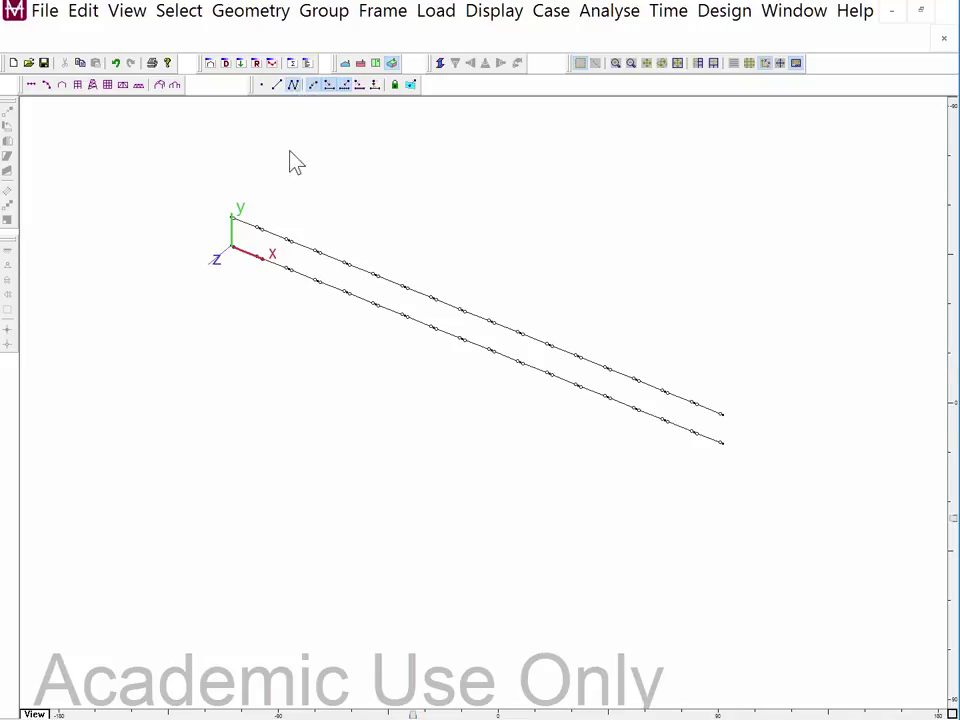
pyautogui.click(237, 221)
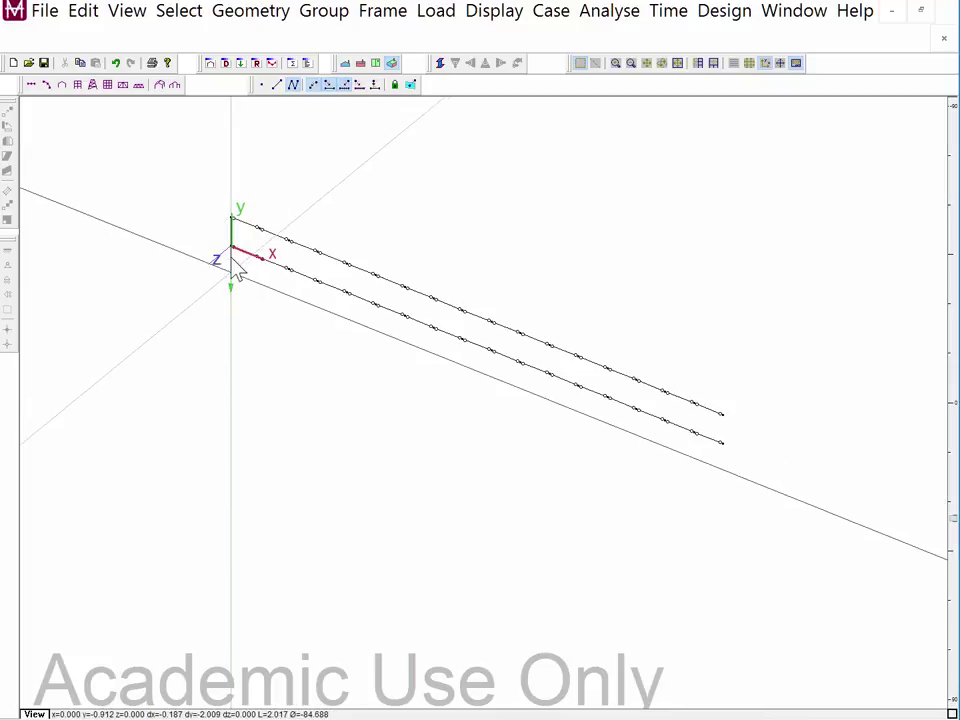
pyautogui.click(261, 232)
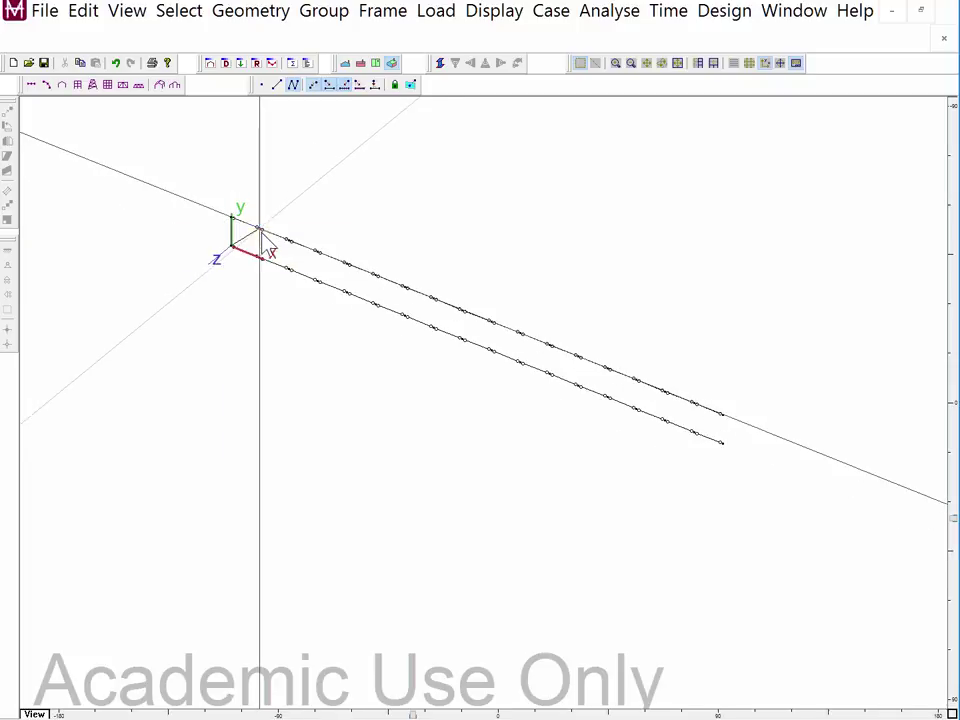
pyautogui.click(261, 257)
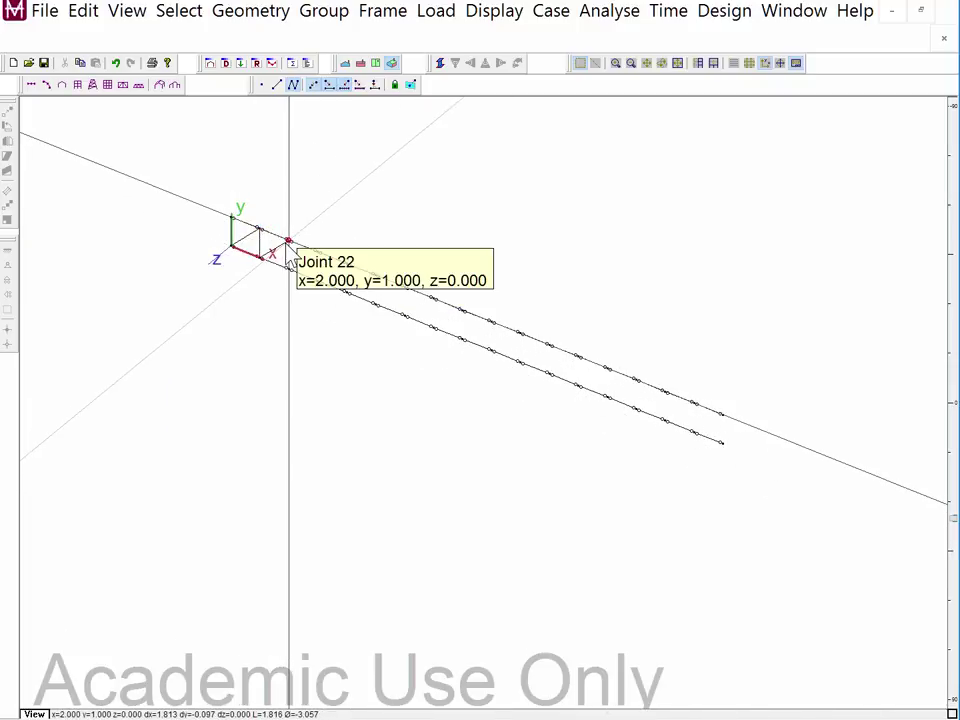
pyautogui.click(288, 243)
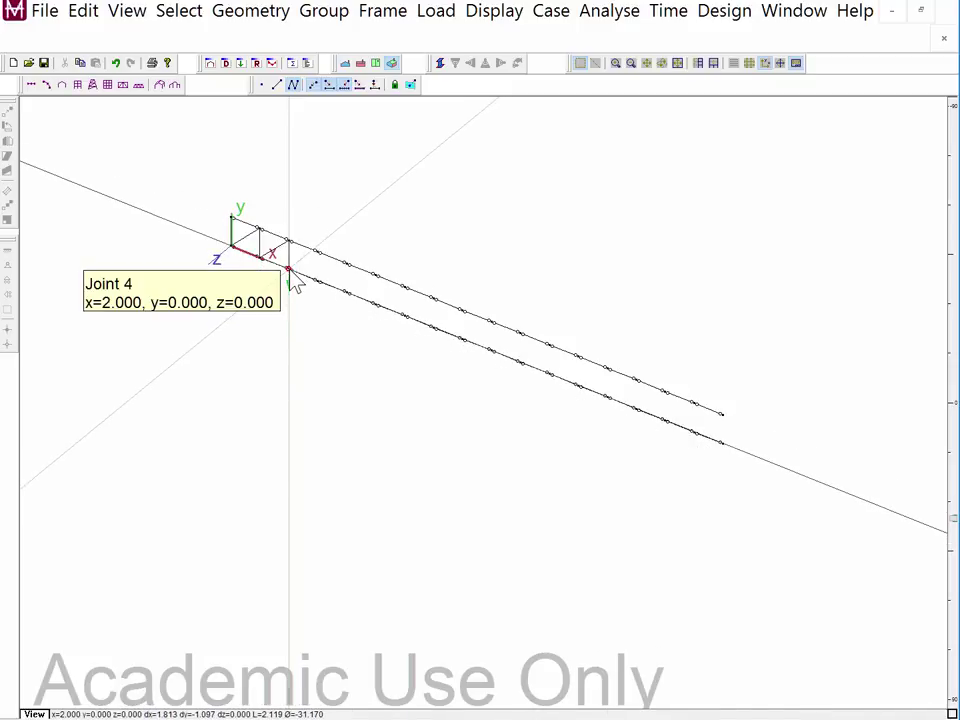
pyautogui.click(289, 270)
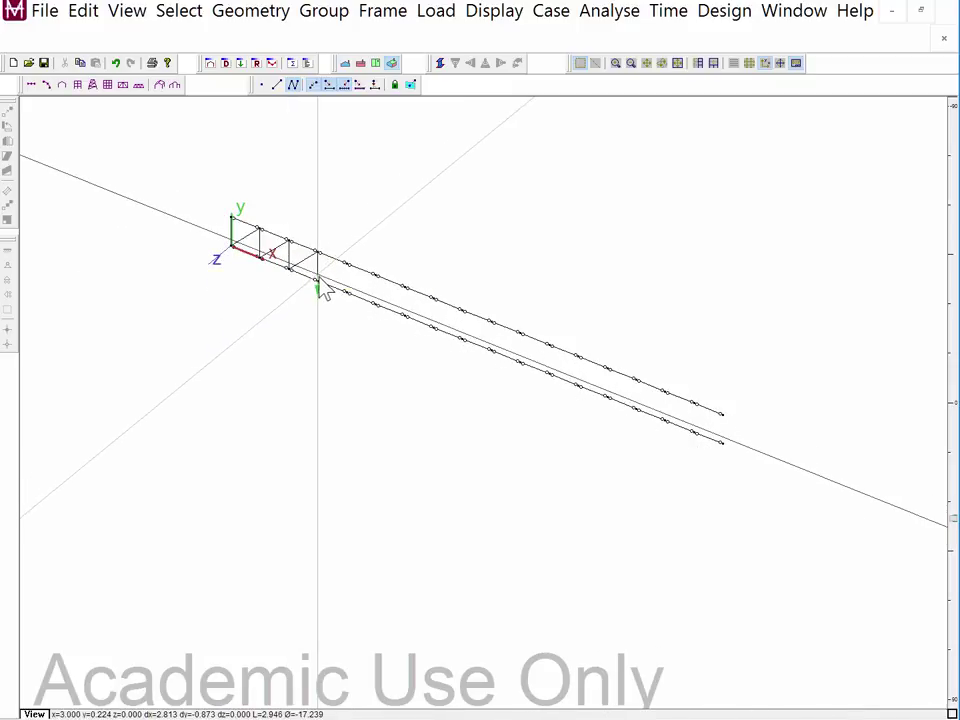
pyautogui.click(349, 275)
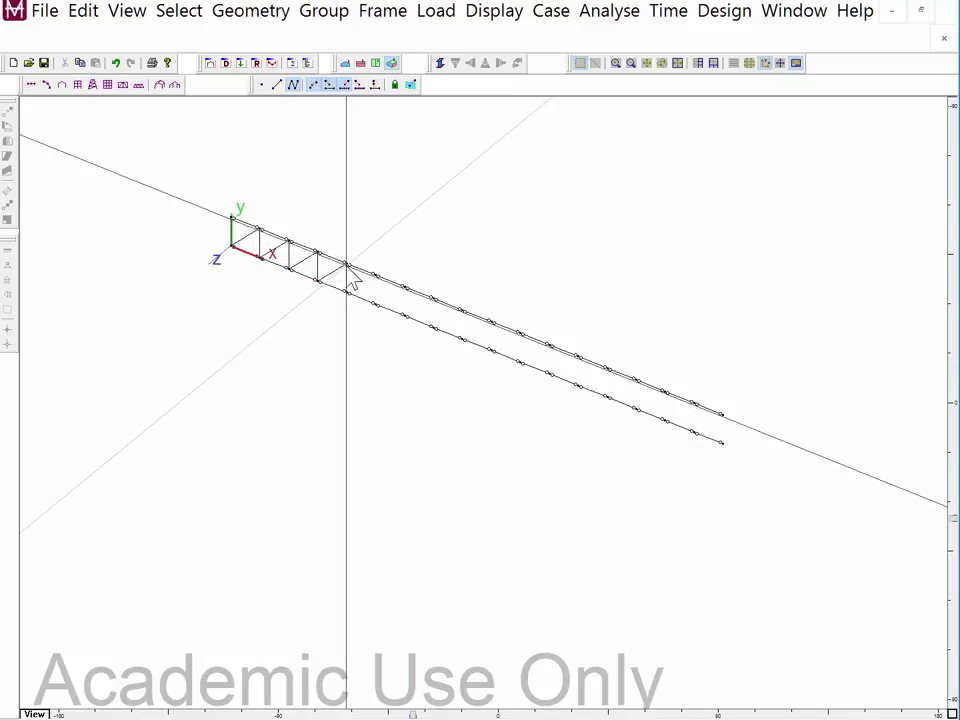
pyautogui.click(349, 300)
pyautogui.click(375, 275)
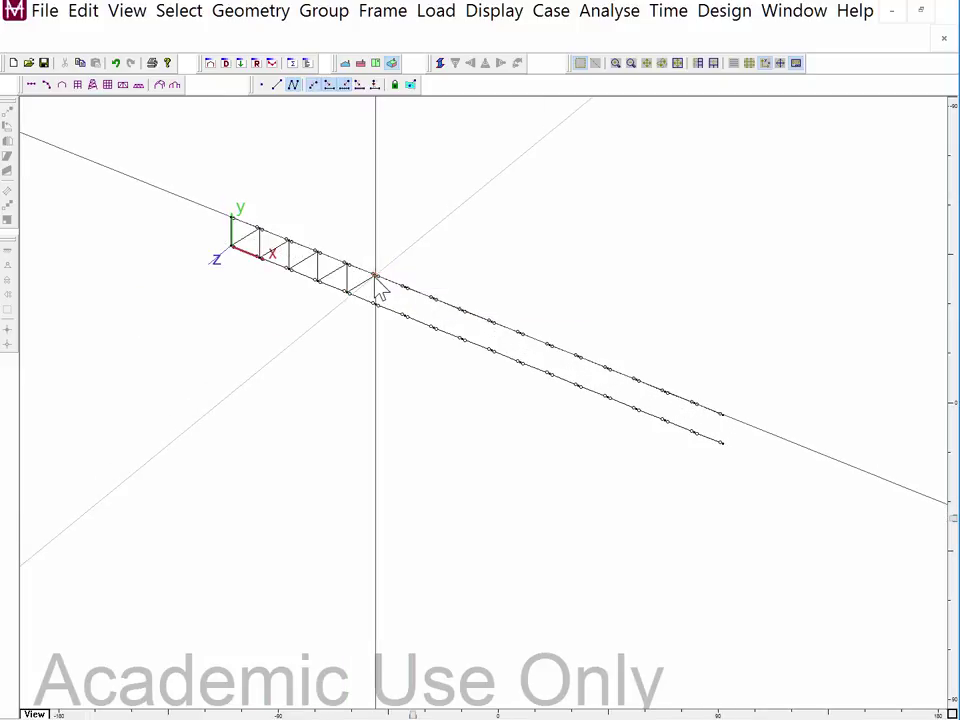
pyautogui.click(375, 303)
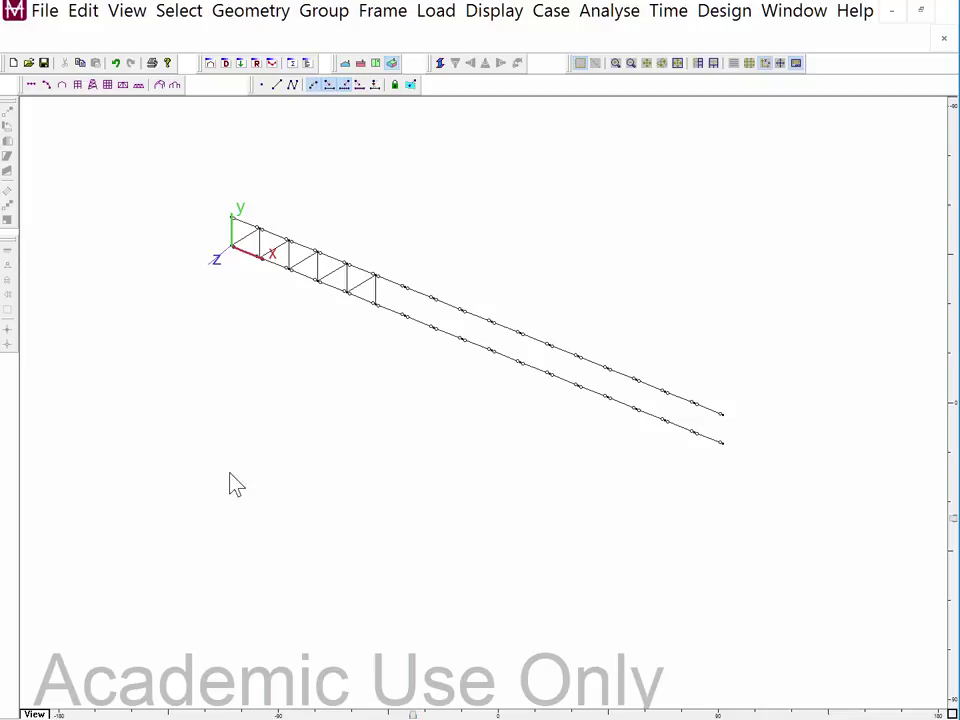
# Draw connected web members from x=5 to x=11 ft, with diagonals falling to each next bottom joint and verticals from x=6 to x=11 ft.
pyautogui.moveTo(209, 211); pyautogui.dragTo(741, 452)
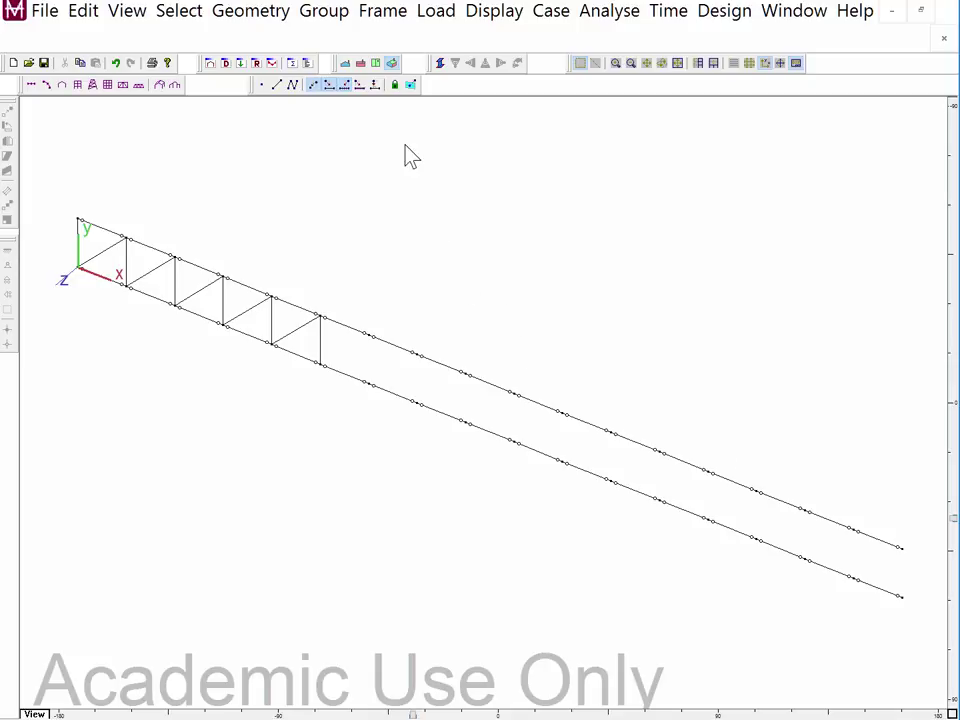
pyautogui.click(293, 84)
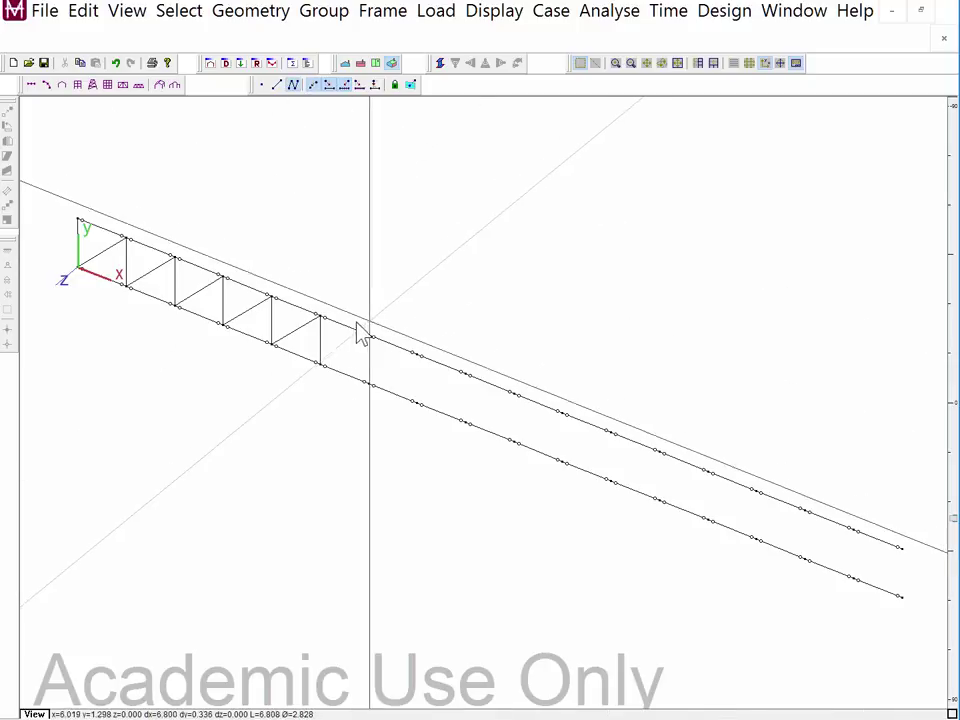
pyautogui.click(320, 316)
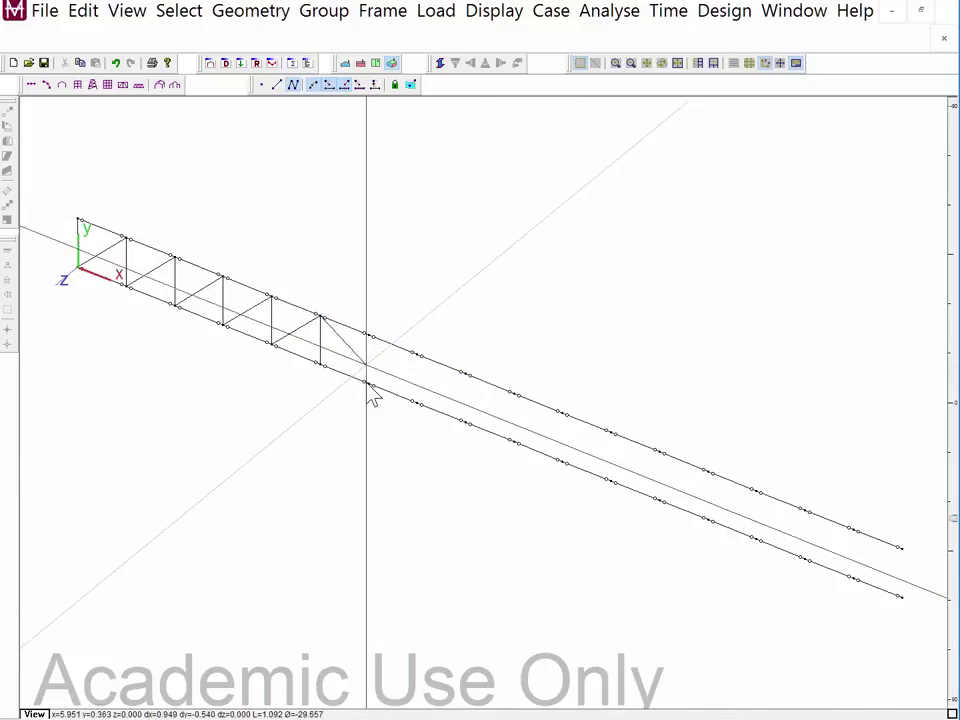
pyautogui.click(372, 382)
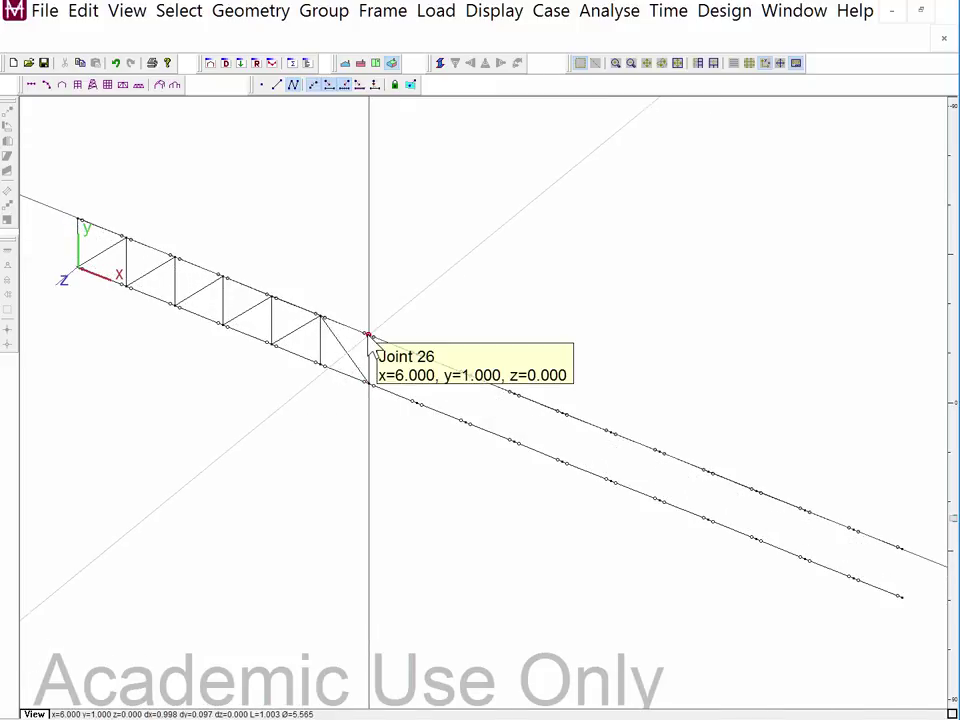
pyautogui.click(369, 336)
pyautogui.click(416, 401)
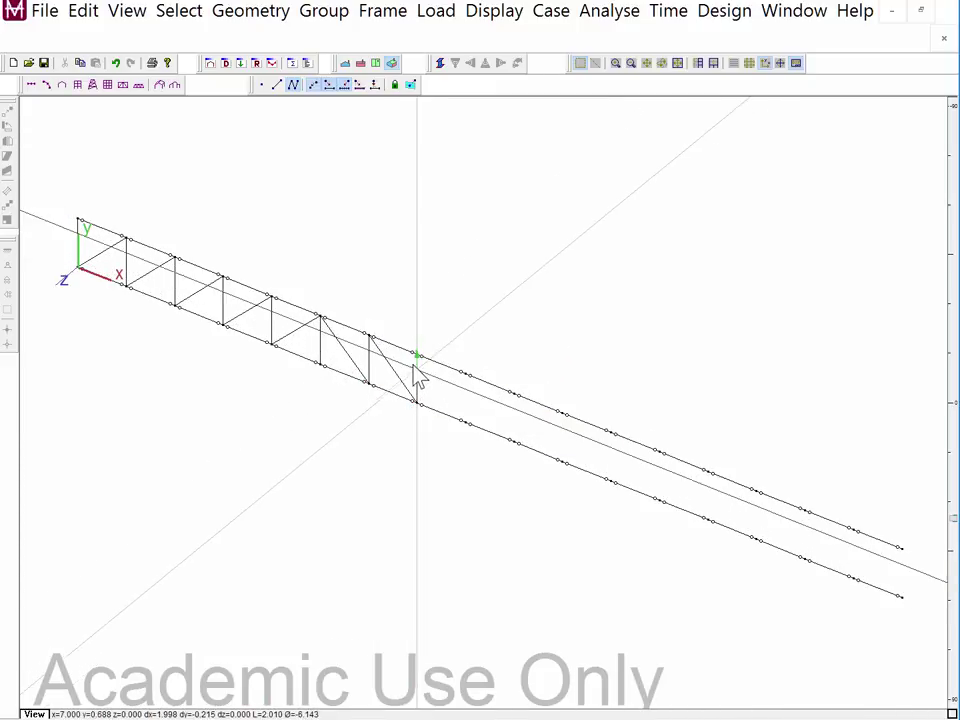
pyautogui.click(419, 368)
pyautogui.click(466, 422)
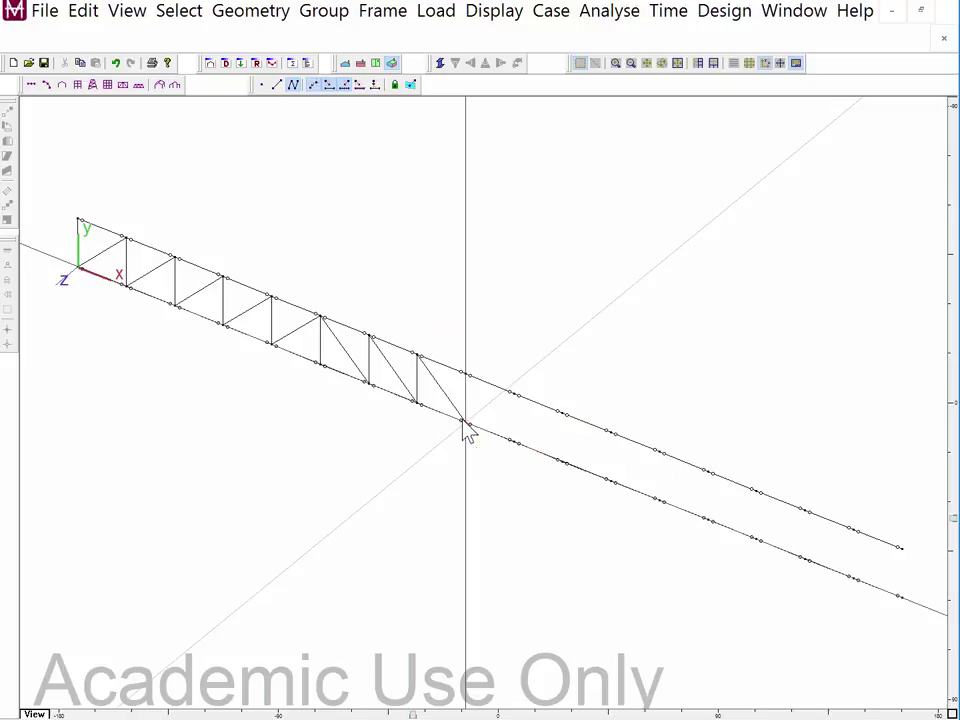
pyautogui.click(465, 373)
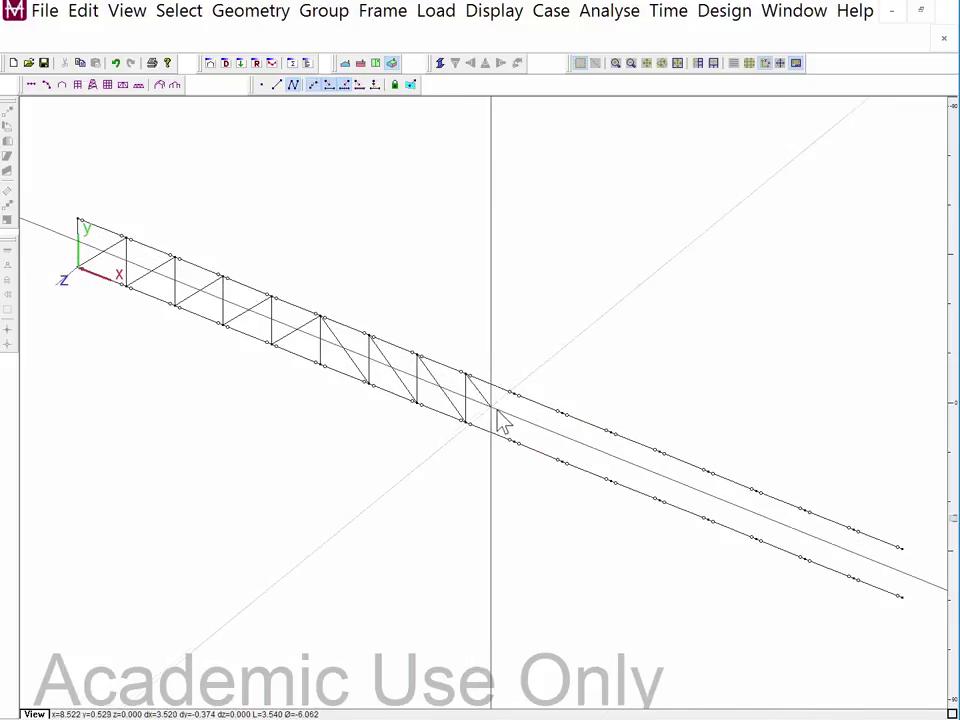
pyautogui.click(514, 442)
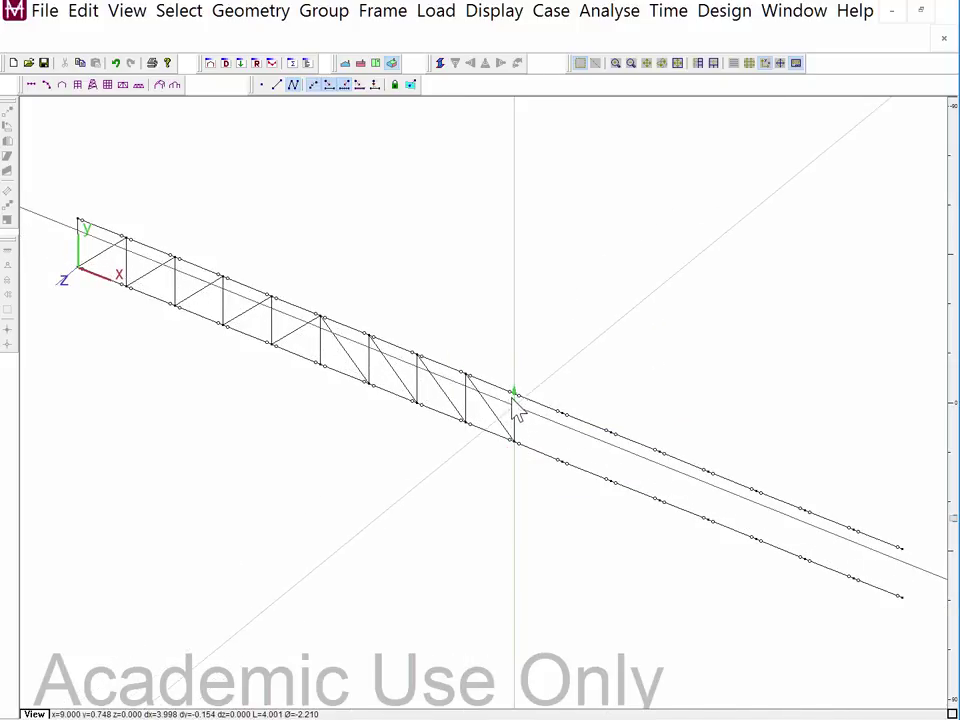
pyautogui.click(515, 395)
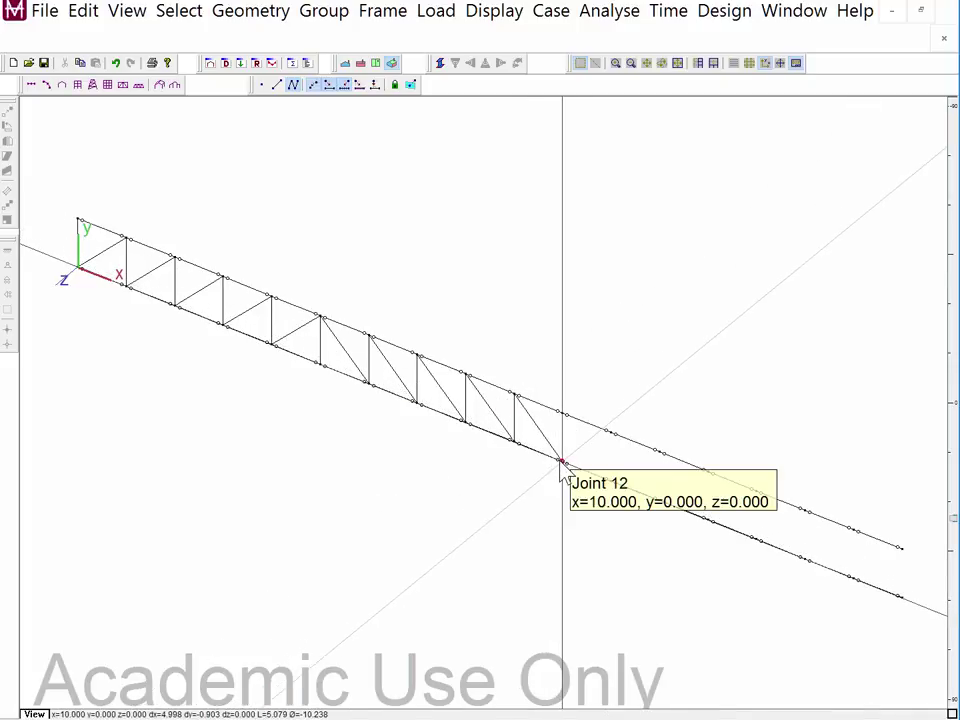
pyautogui.click(562, 460)
pyautogui.click(565, 423)
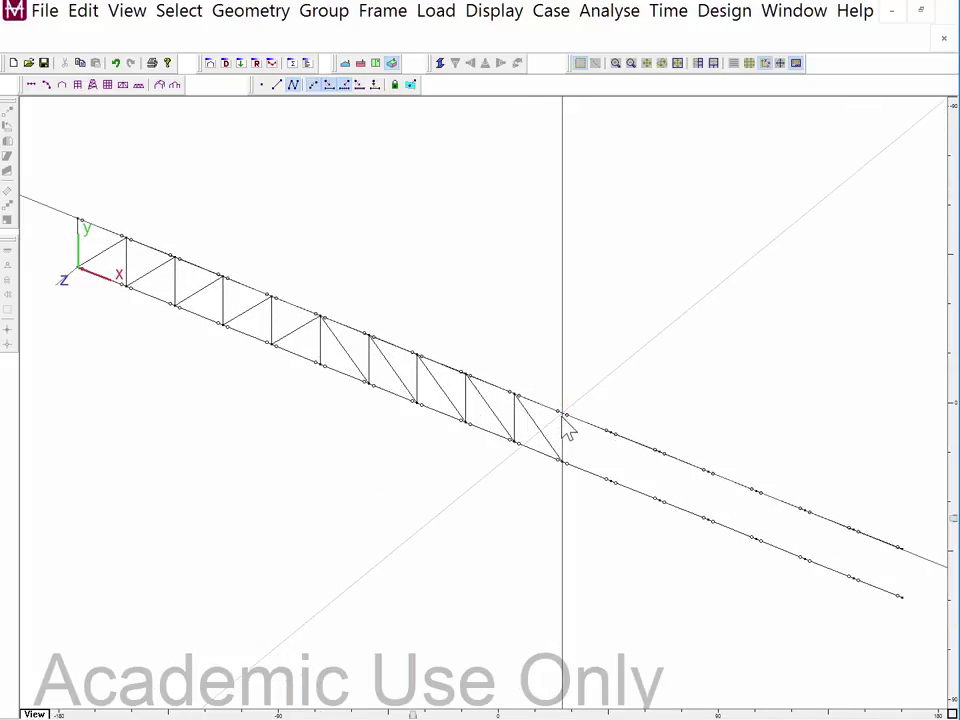
pyautogui.click(612, 477)
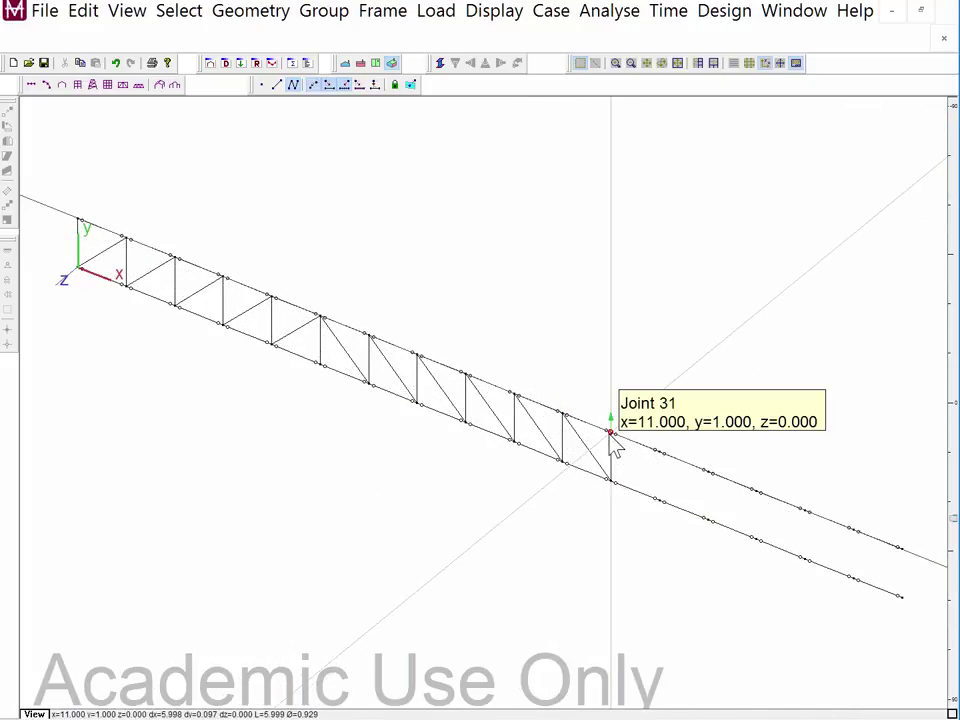
pyautogui.click(612, 434)
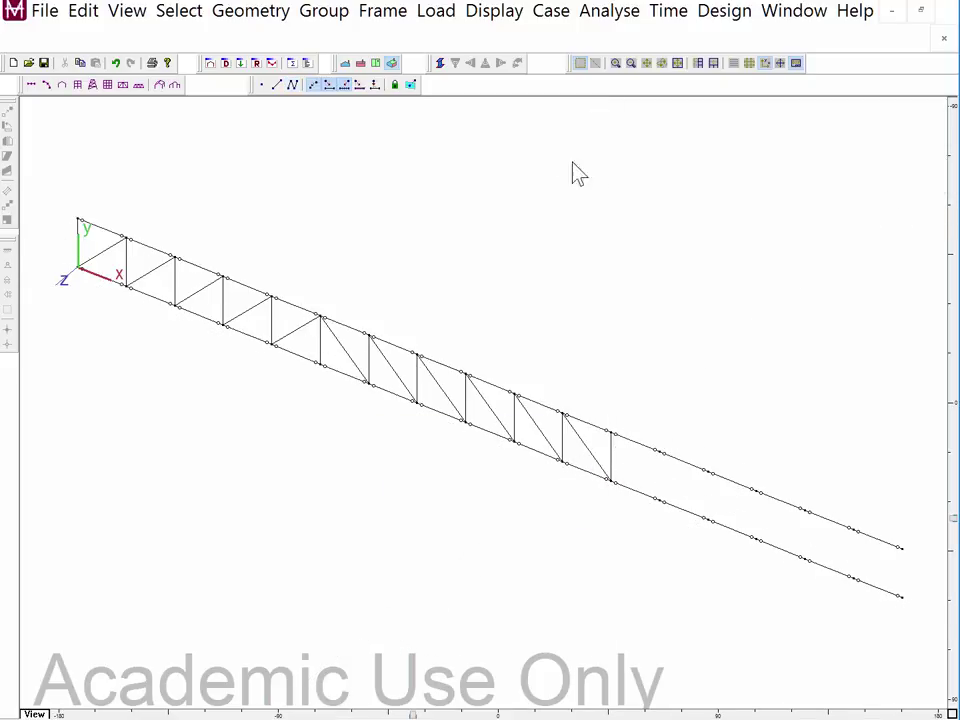
# Draw connected web members from x=11 to x=17 ft, with diagonals rising to each next top joint and verticals from x=12 to x=17 ft.
pyautogui.click(293, 85)
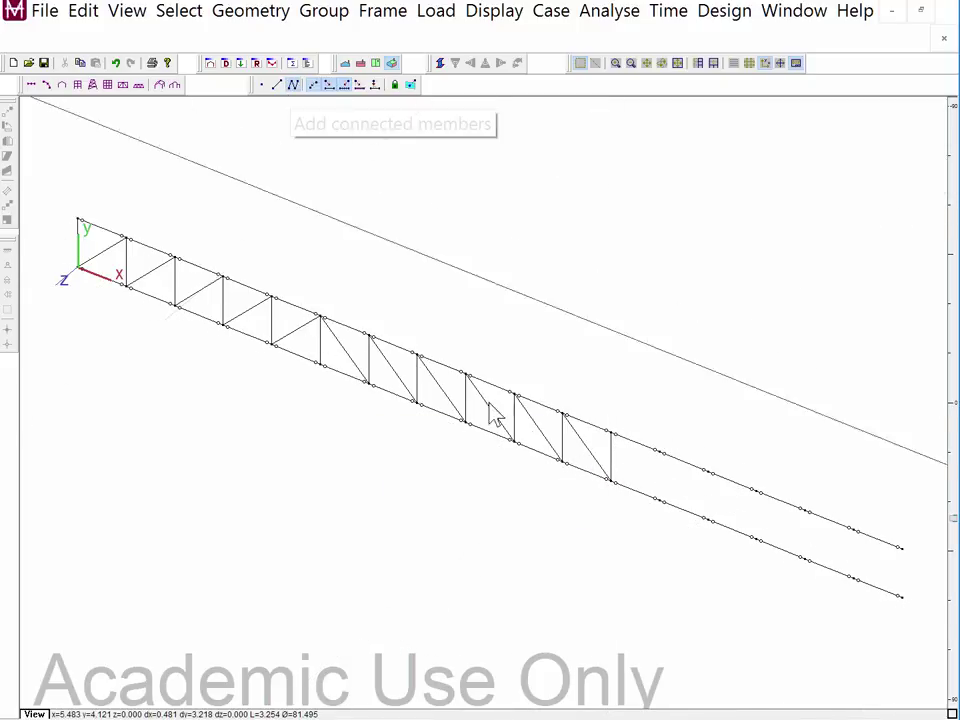
pyautogui.click(610, 483)
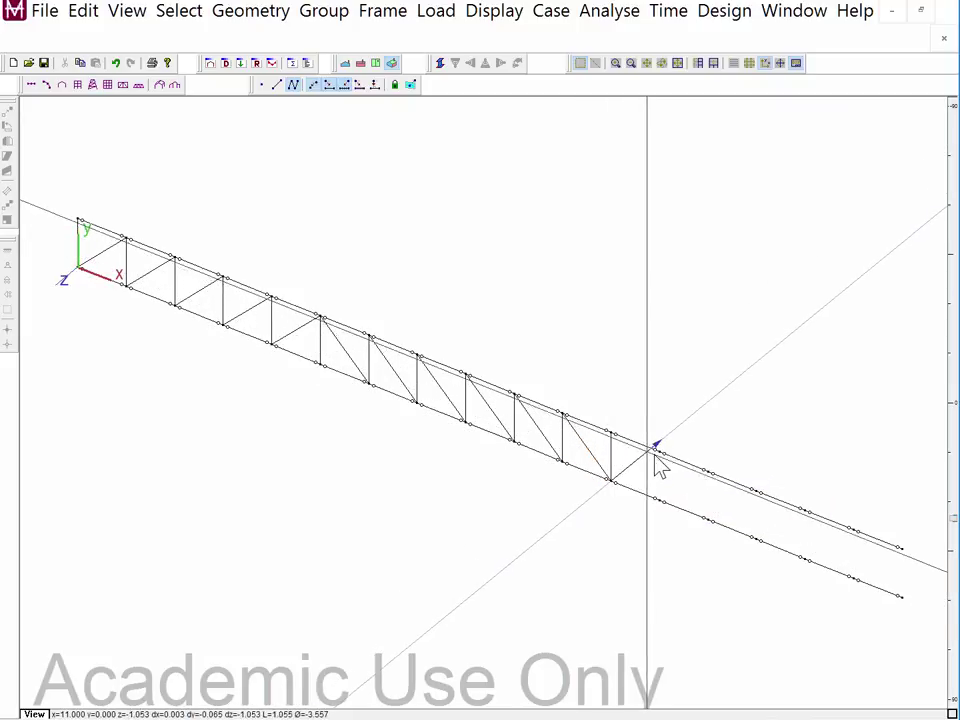
pyautogui.click(660, 453)
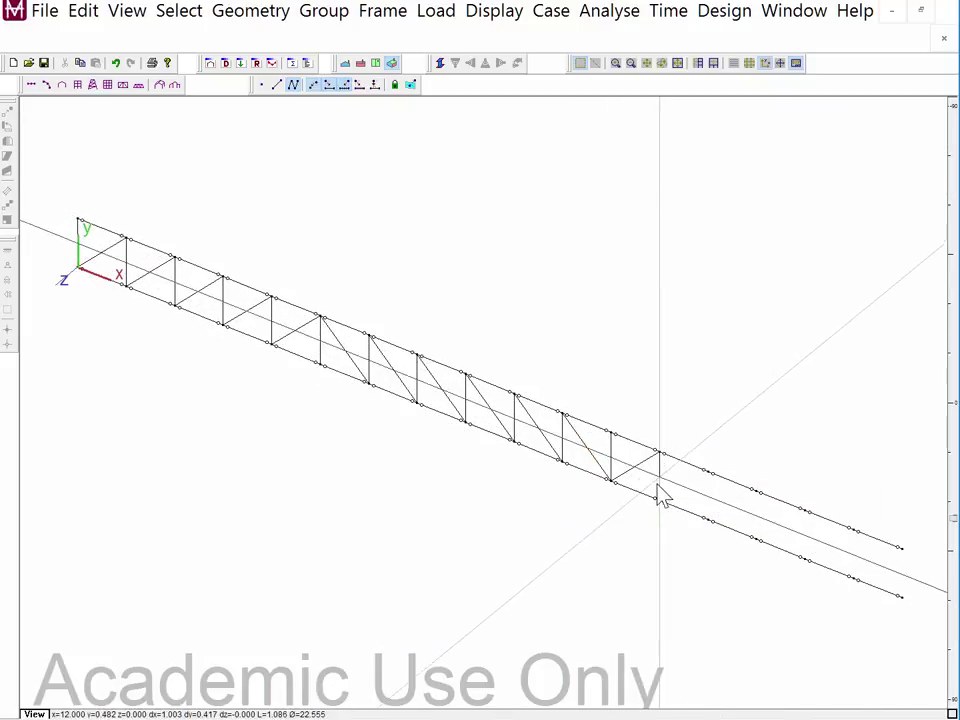
pyautogui.click(660, 500)
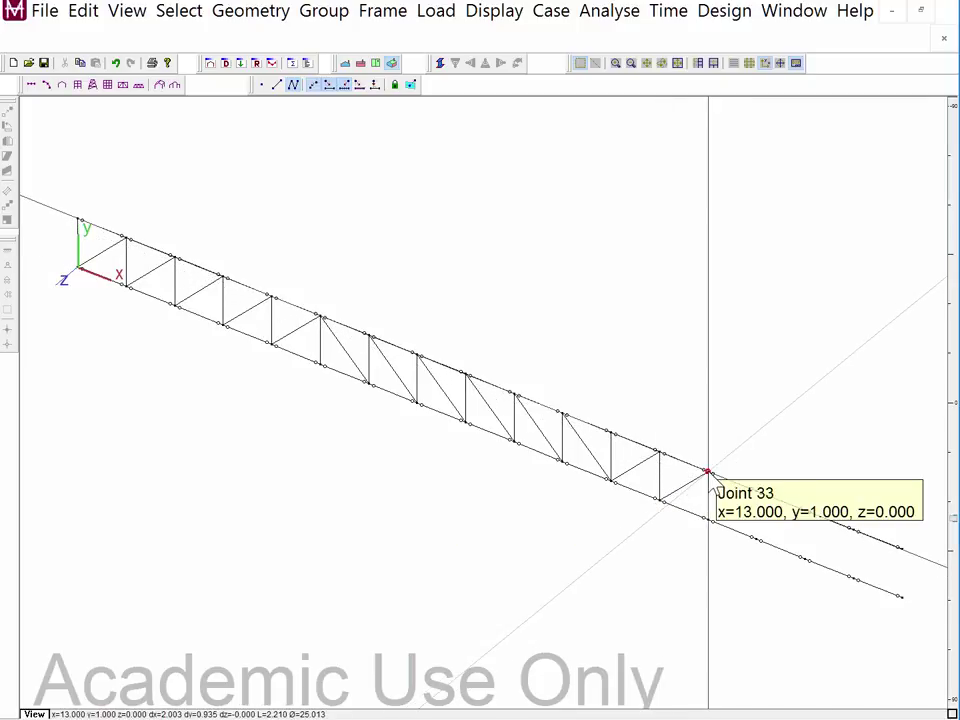
pyautogui.click(708, 470)
pyautogui.click(708, 521)
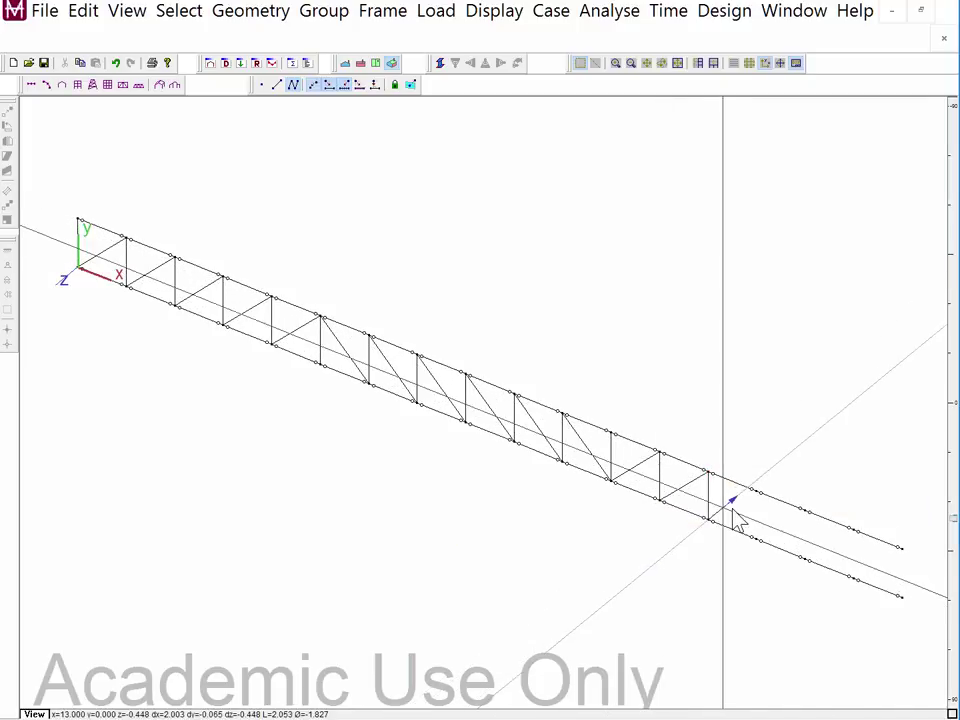
pyautogui.click(755, 491)
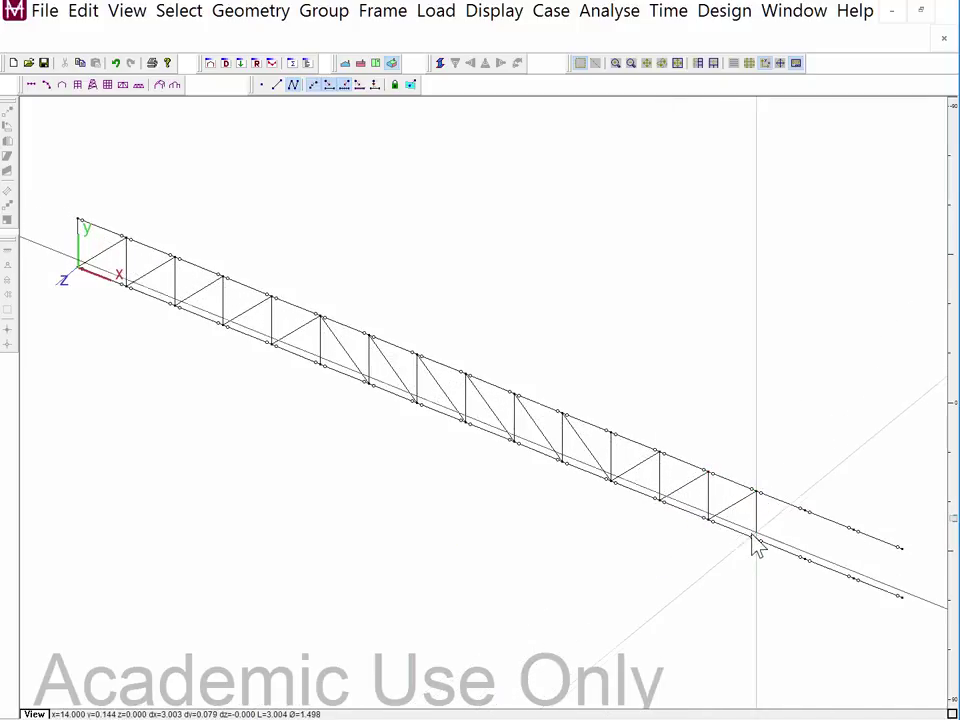
pyautogui.click(756, 540)
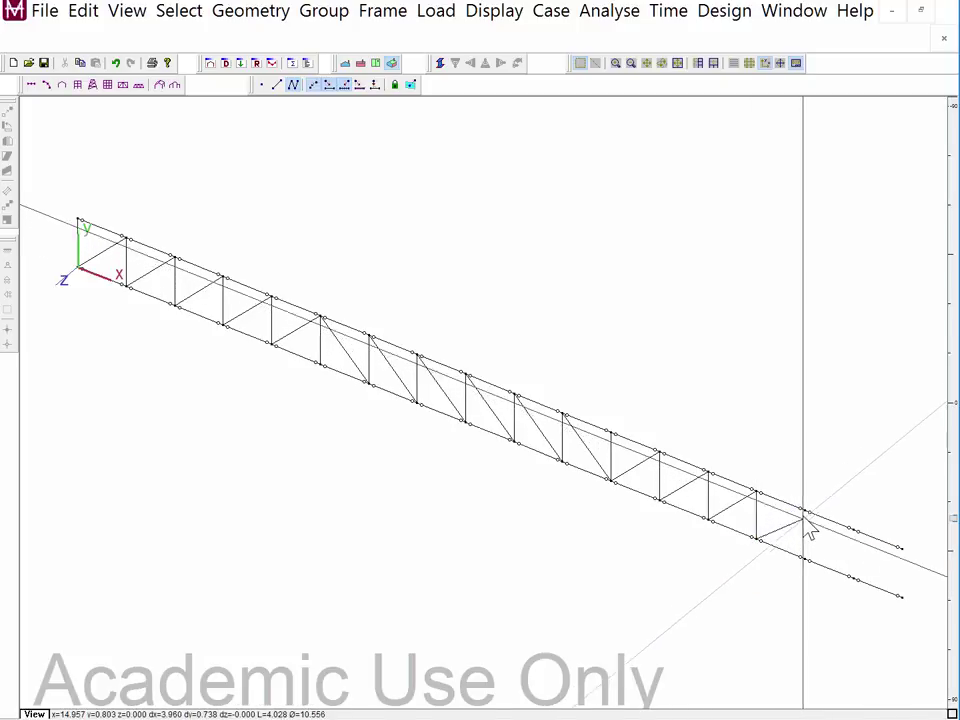
pyautogui.click(805, 515)
pyautogui.click(807, 559)
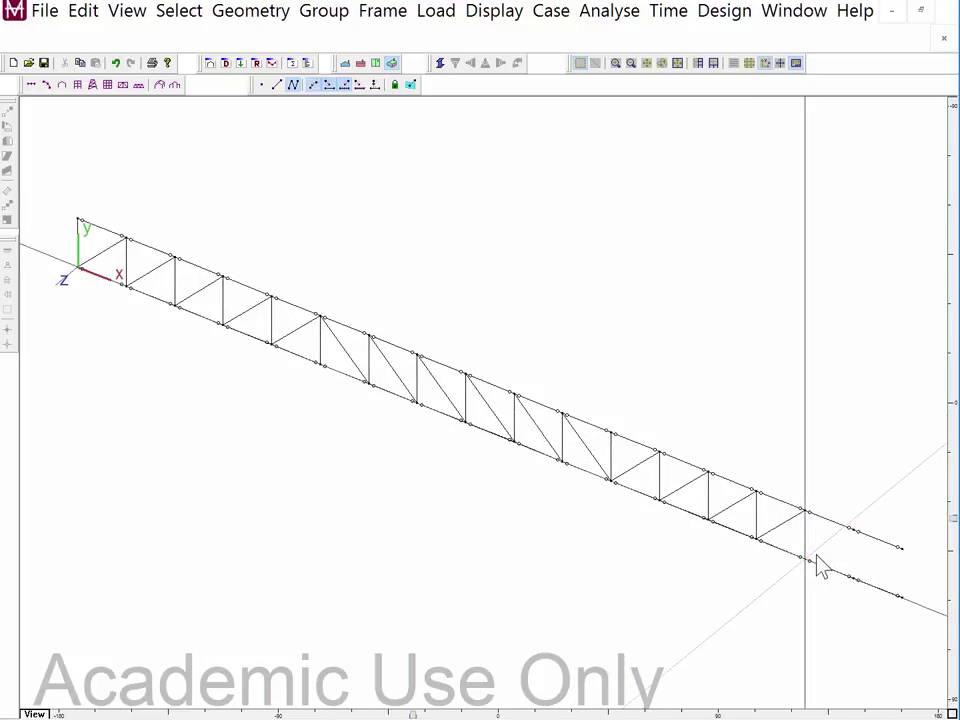
pyautogui.click(853, 531)
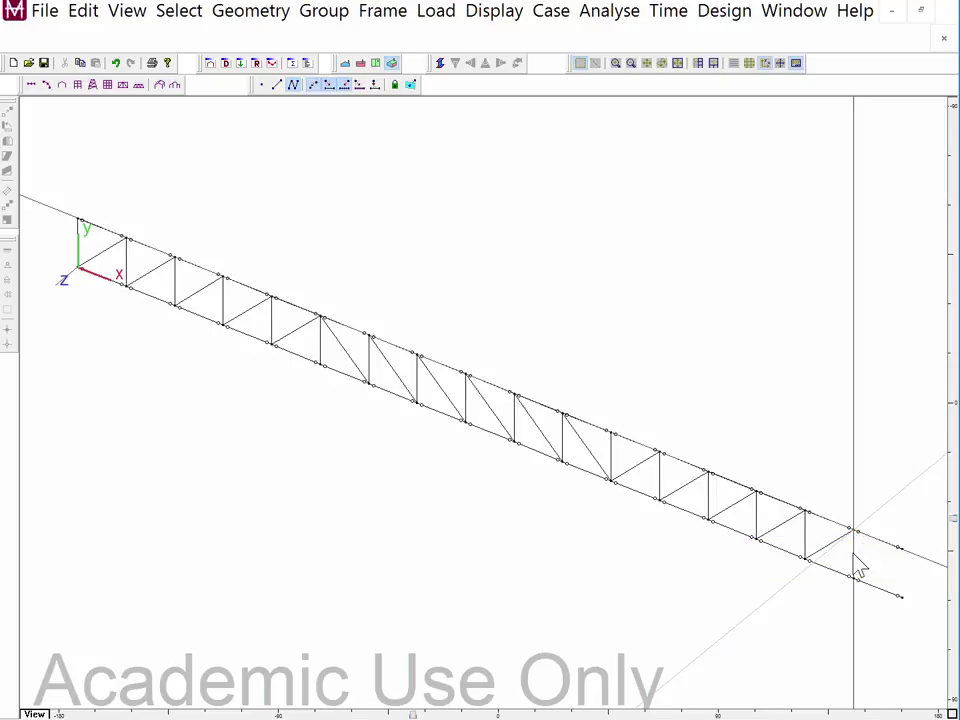
pyautogui.click(853, 577)
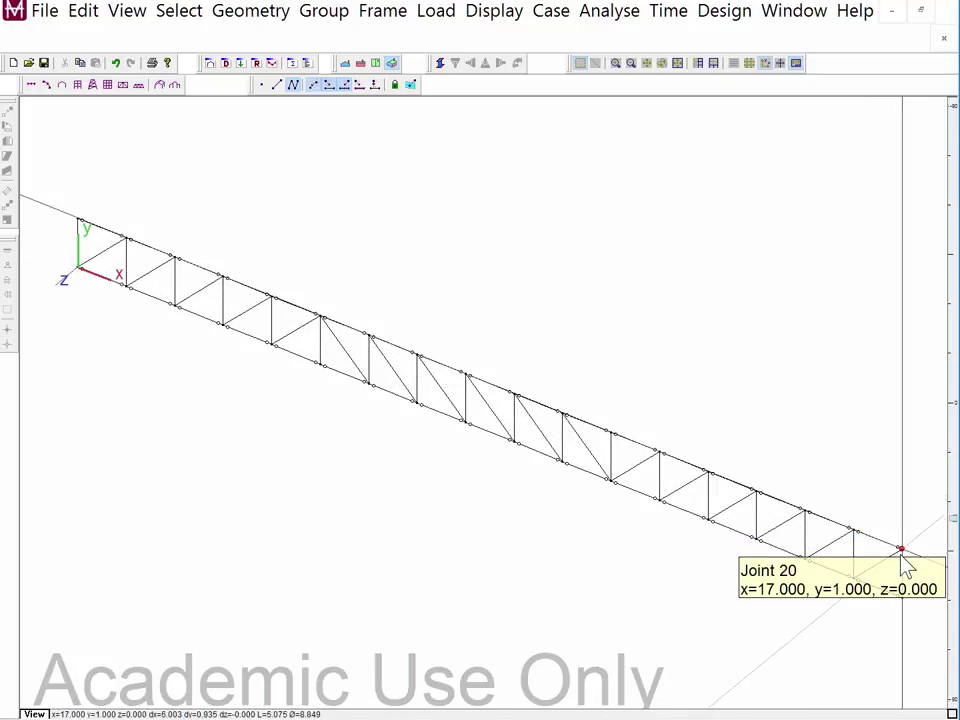
pyautogui.click(900, 549)
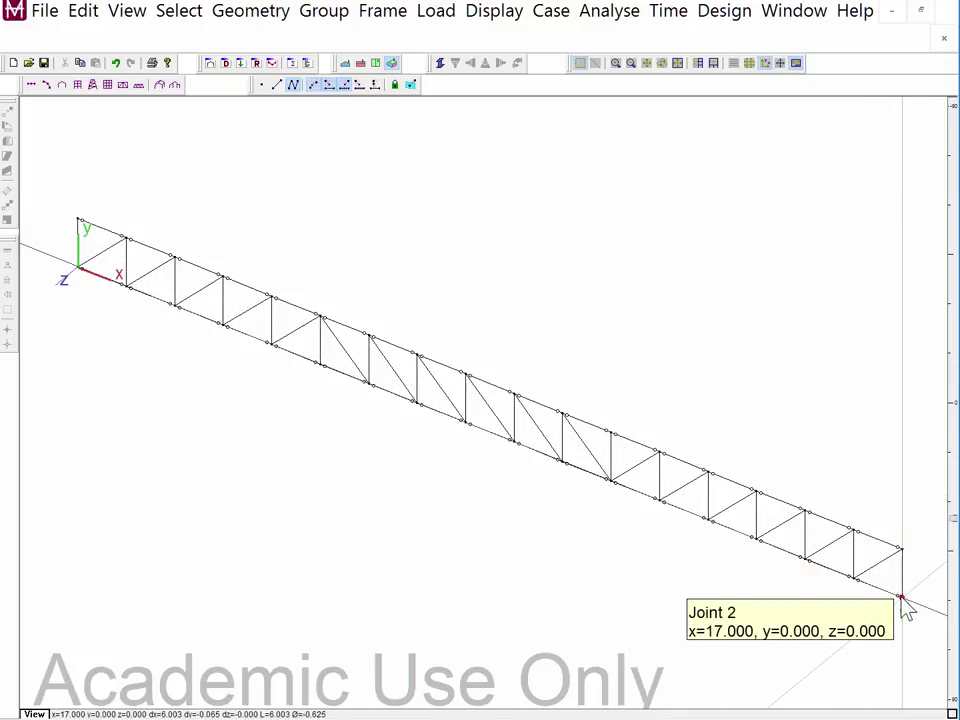
pyautogui.click(902, 596)
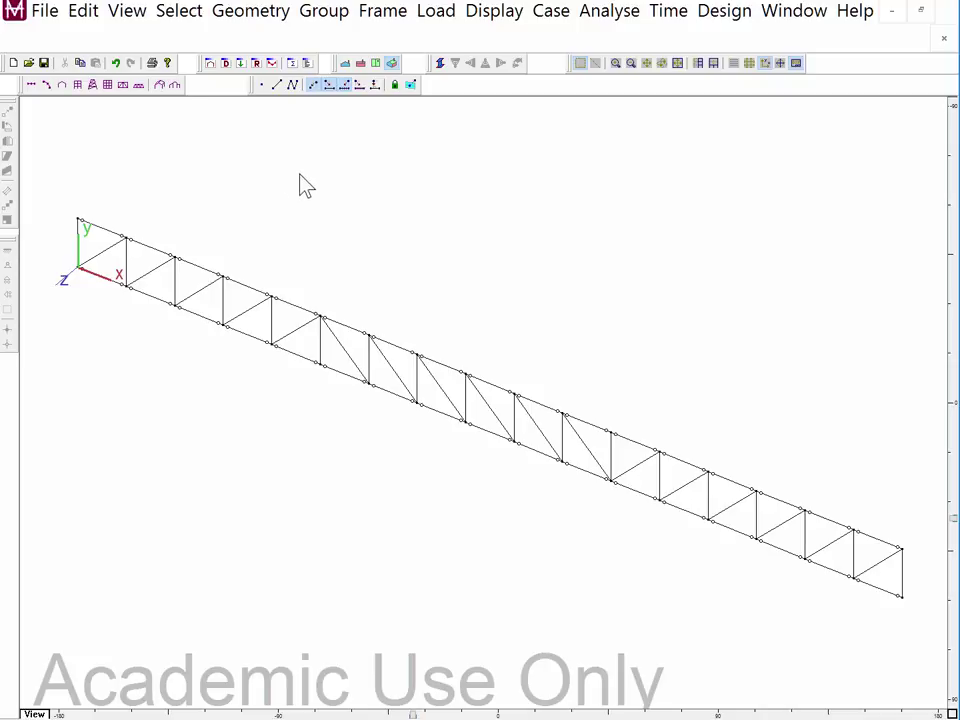
# Examine the view preferences for the mouse behaviour options on dragging nodes and elements in 3D, leaving without changes.
pyautogui.click(41, 15)
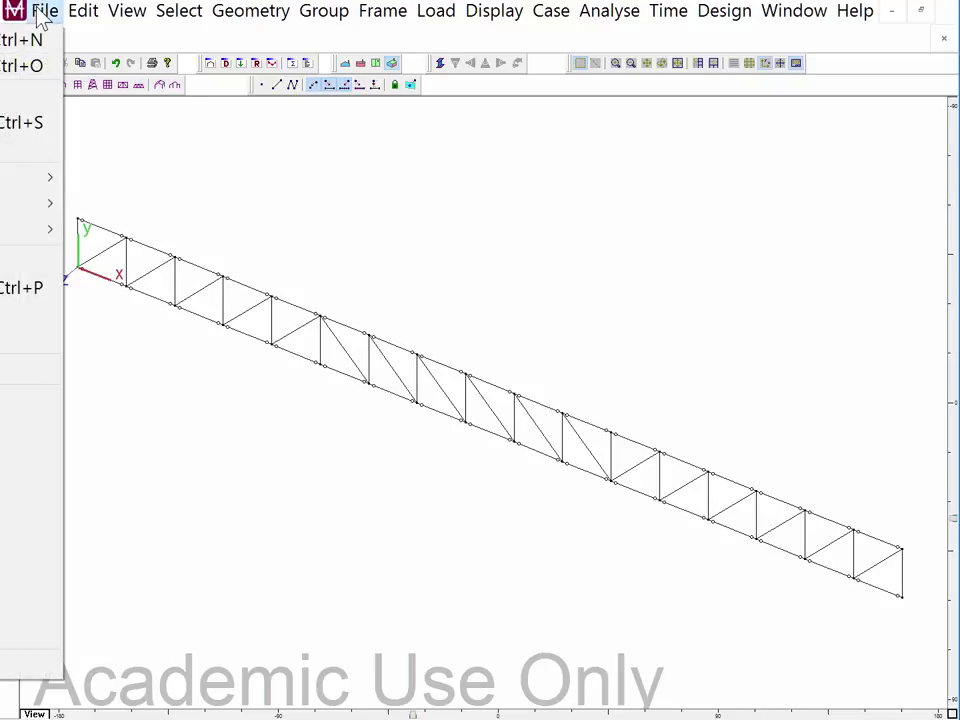
pyautogui.click(405, 190)
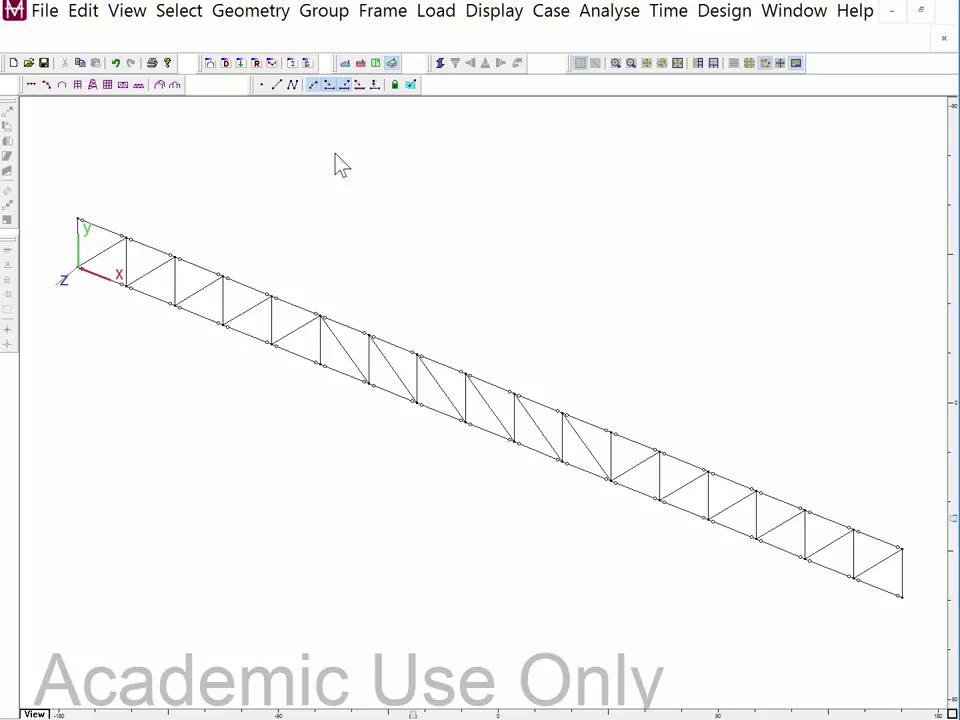
pyautogui.click(44, 14)
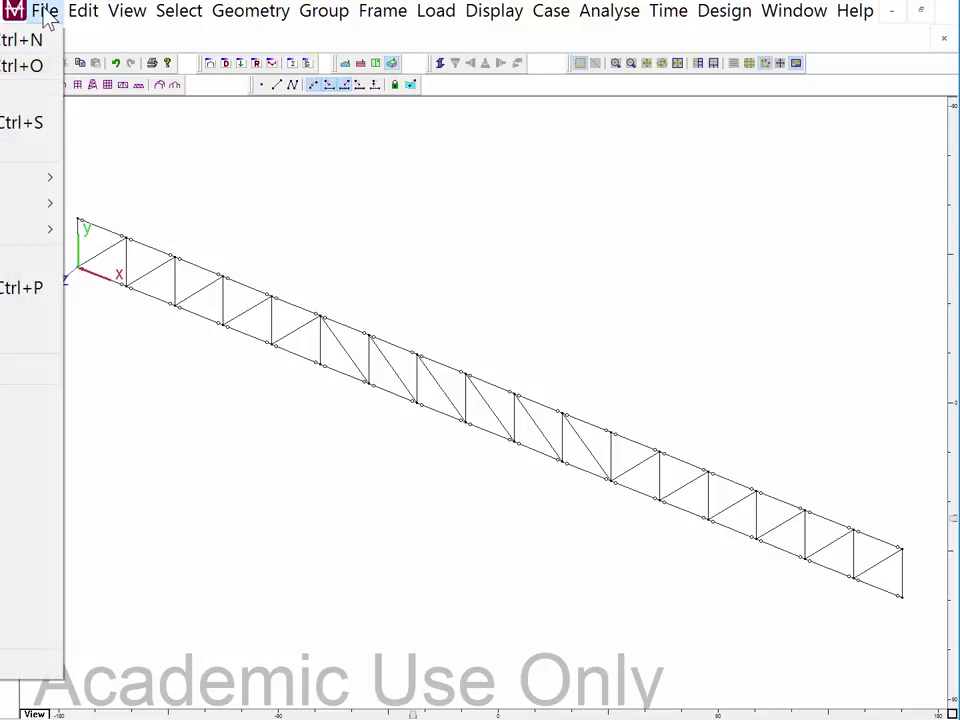
pyautogui.moveTo(80, 20)
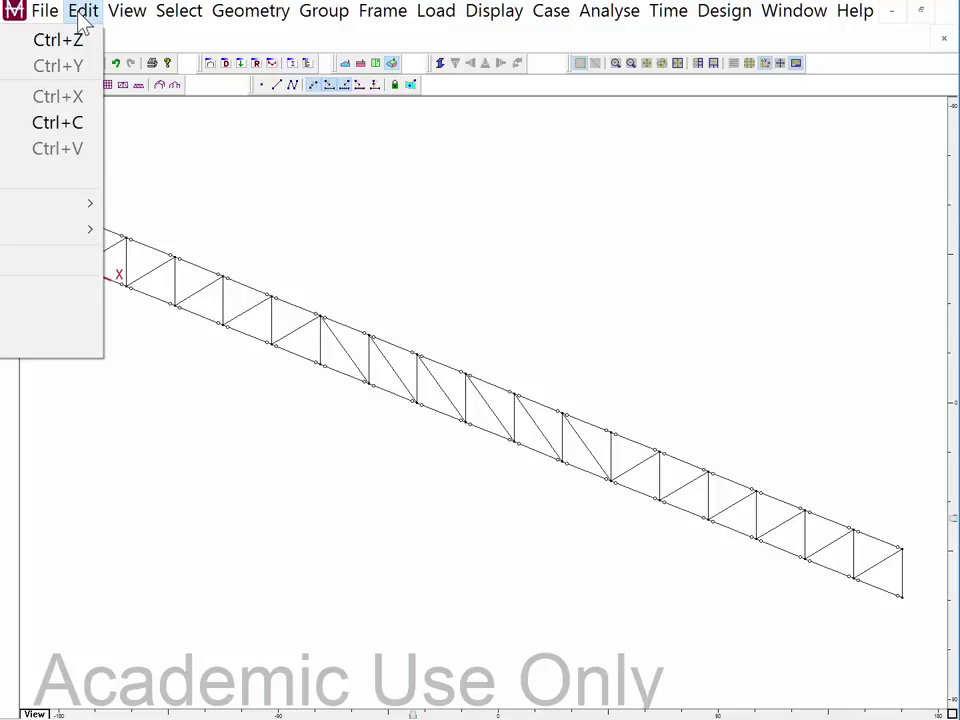
pyautogui.click(2, 291)
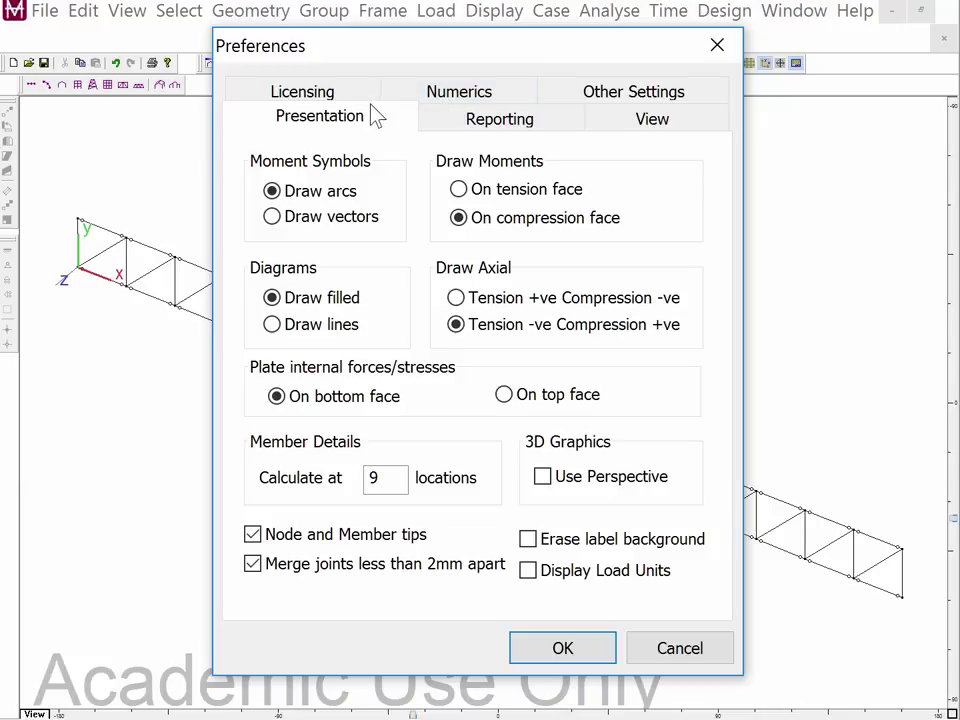
pyautogui.click(618, 116)
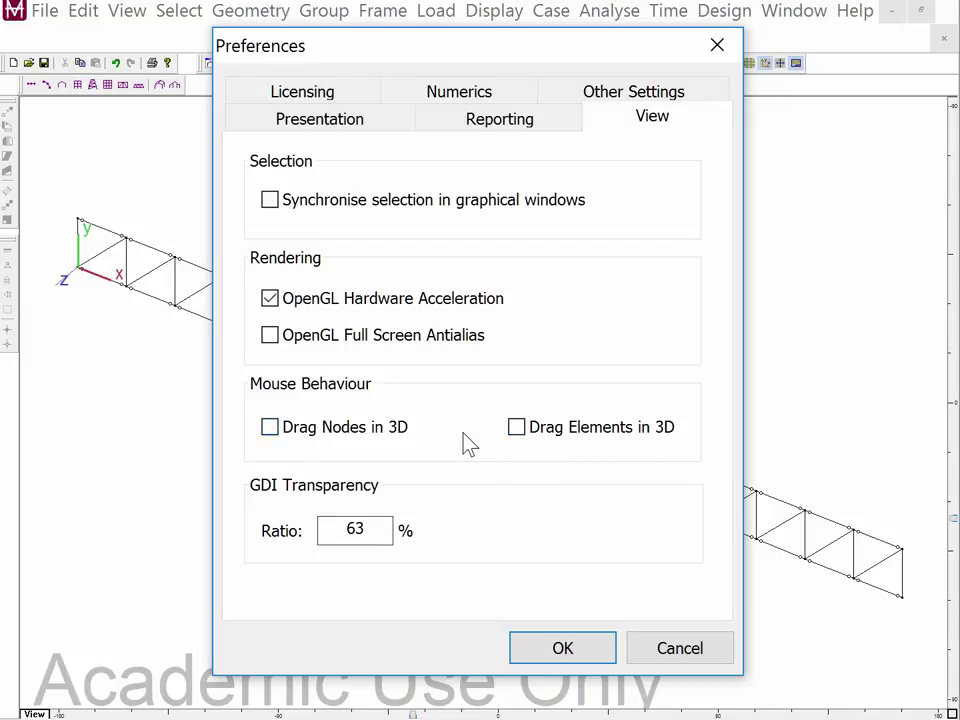
pyautogui.click(700, 652)
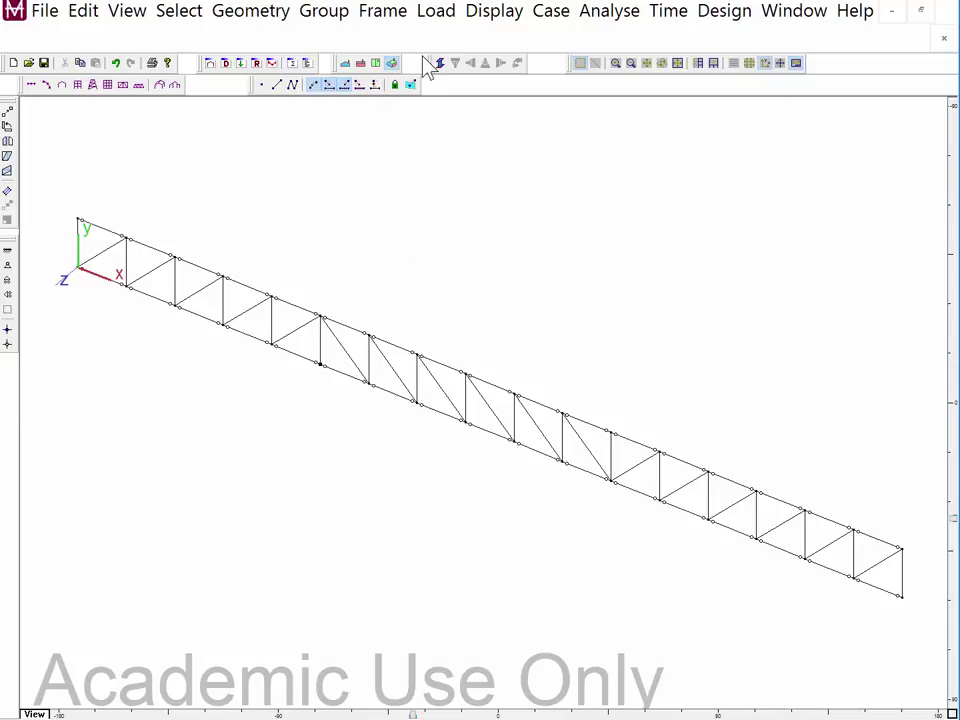
# Restrain the selected bottom-chord joint at x=5 ft in x', y', z', Øx' and Øy', leaving only Øz' free.
pyautogui.click(387, 18)
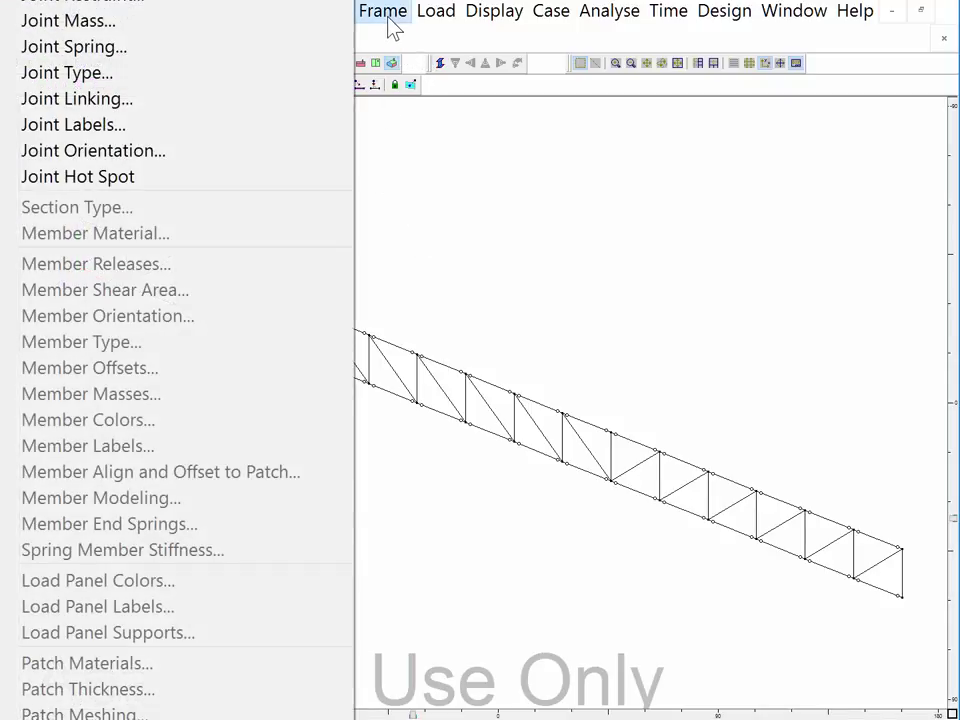
pyautogui.click(165, 5)
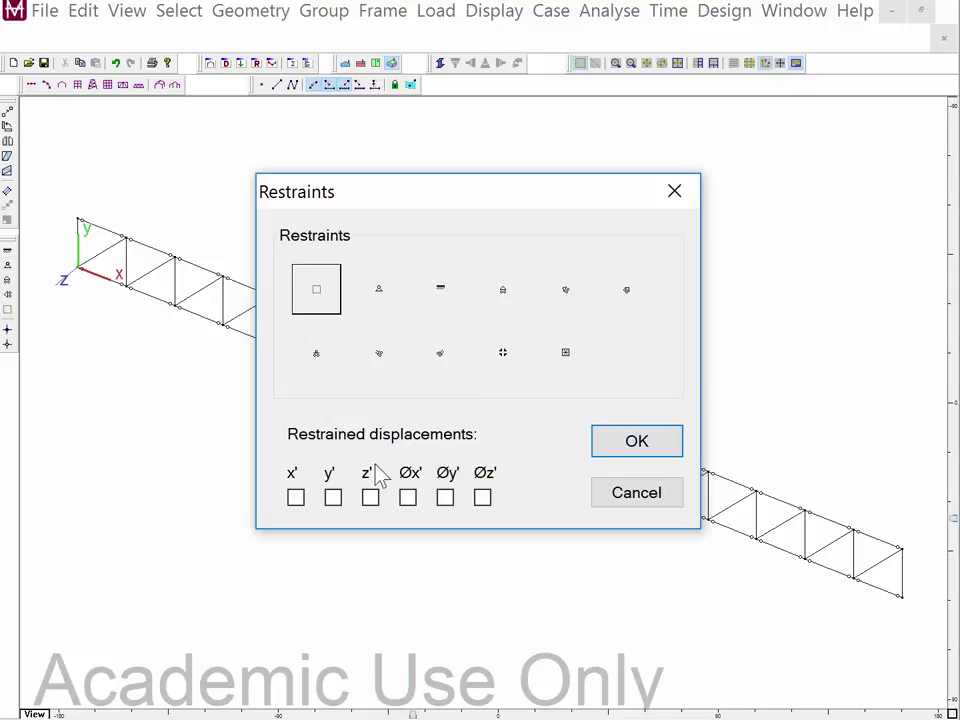
pyautogui.click(296, 503)
pyautogui.click(333, 499)
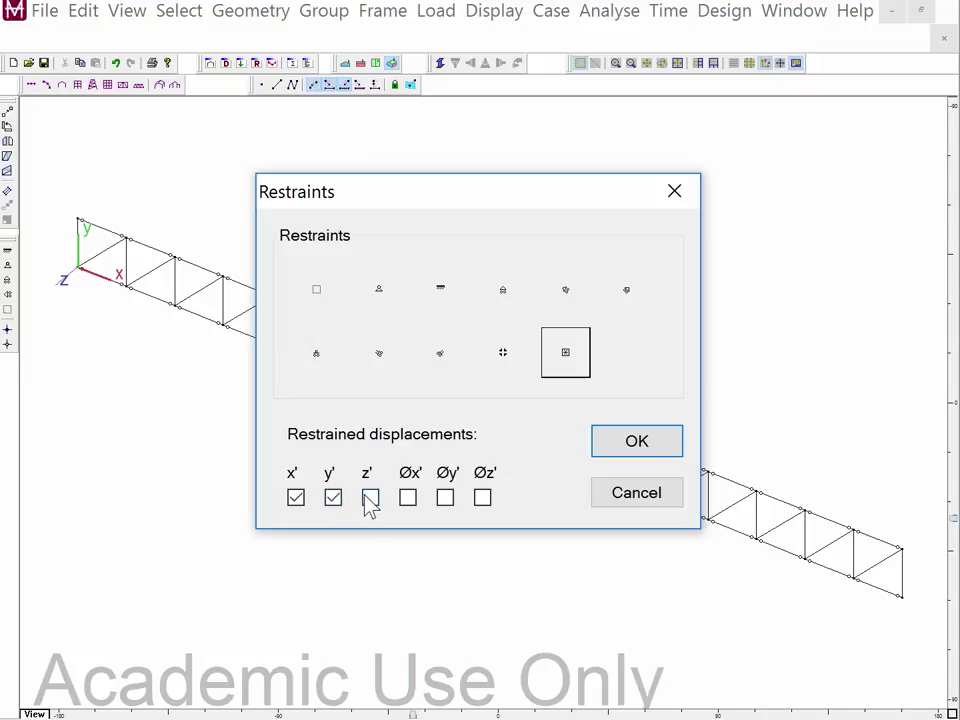
pyautogui.click(370, 499)
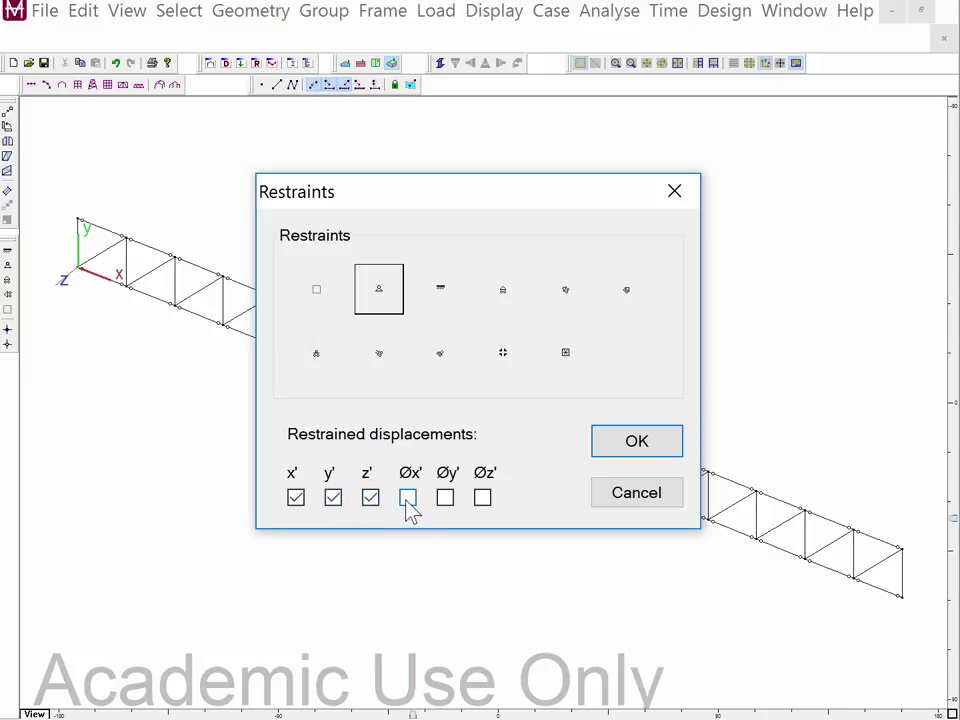
pyautogui.click(408, 500)
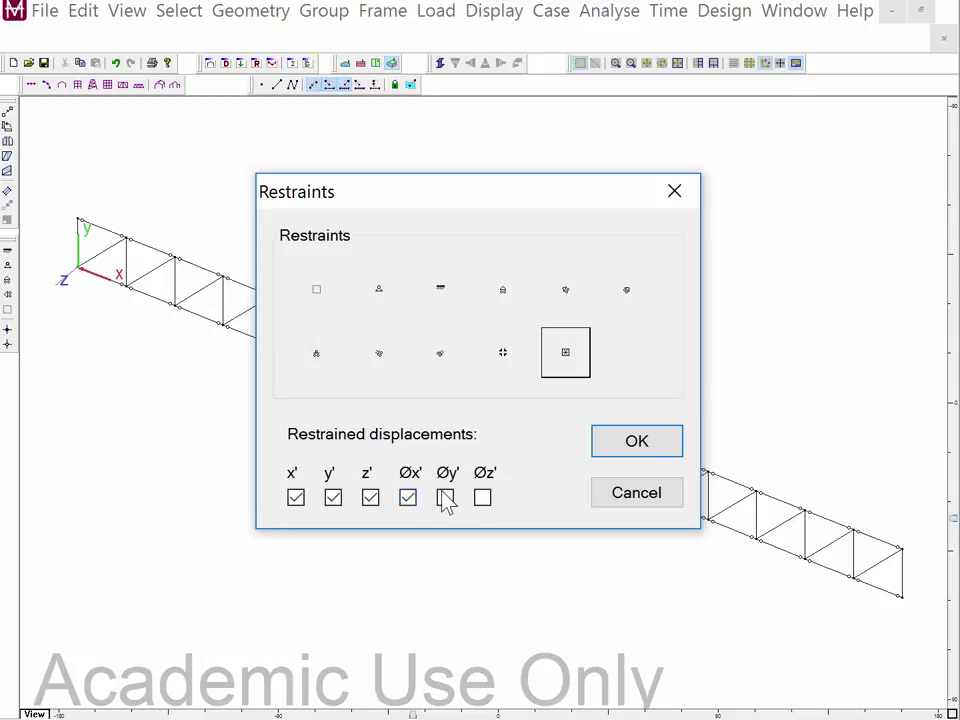
pyautogui.click(446, 500)
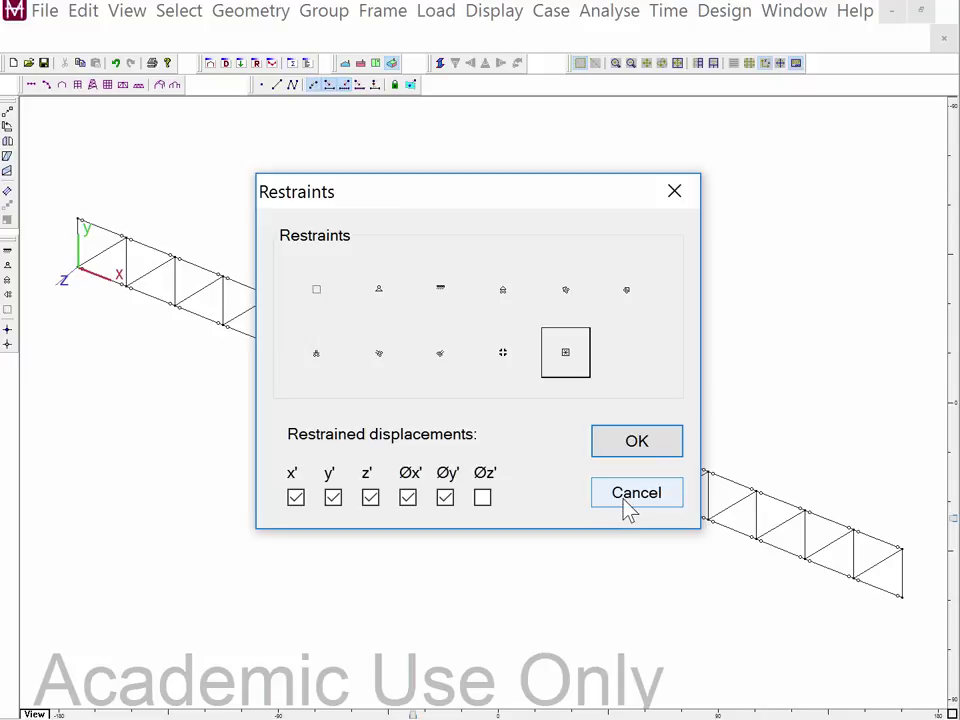
pyautogui.click(633, 448)
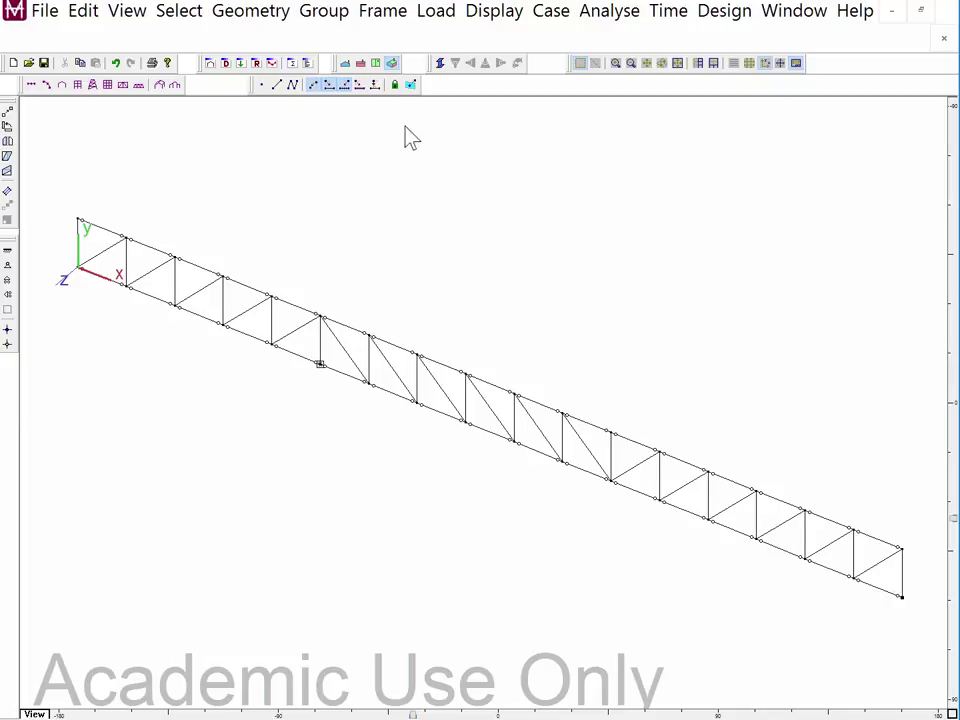
# Restrain the bottom end joint at x=17 ft in y', z', Øx' and Øy', leaving x' and Øz' free.
pyautogui.click(376, 22)
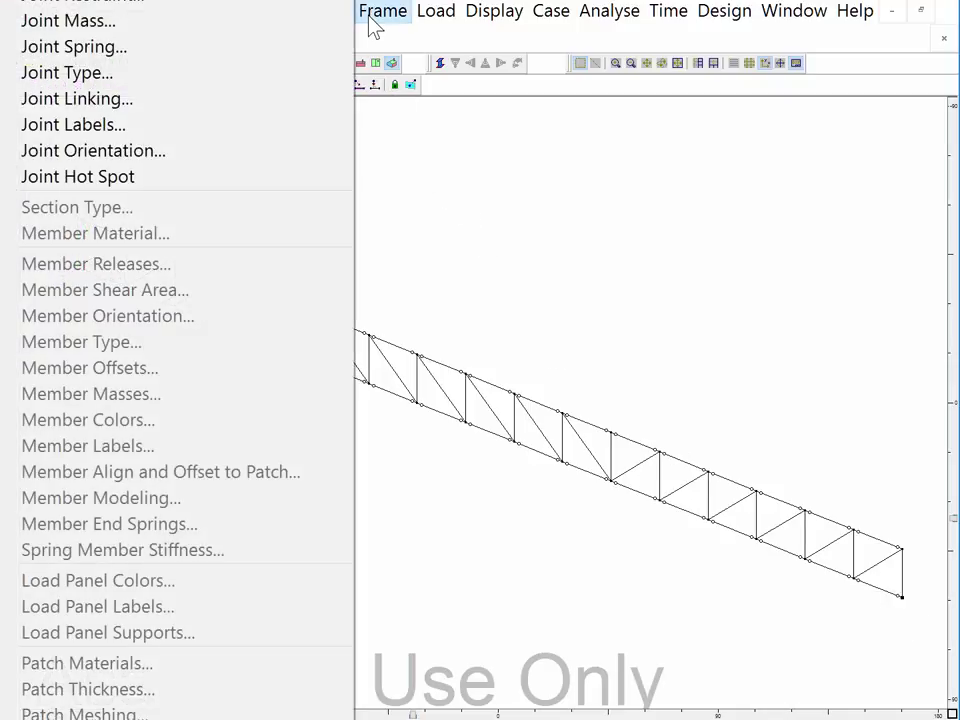
pyautogui.click(238, 4)
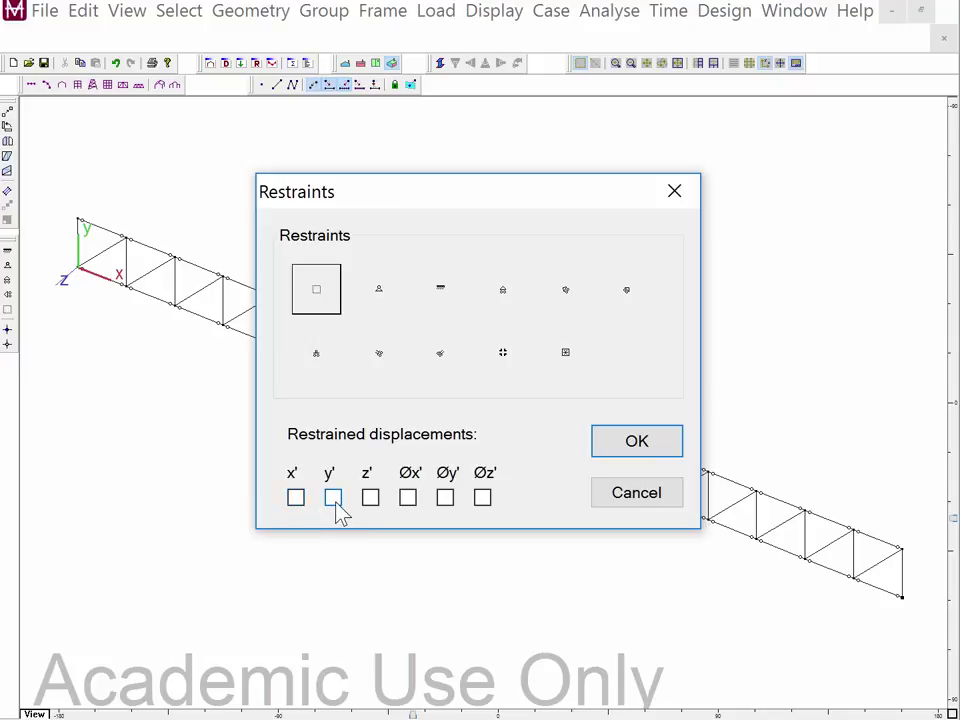
pyautogui.click(338, 507)
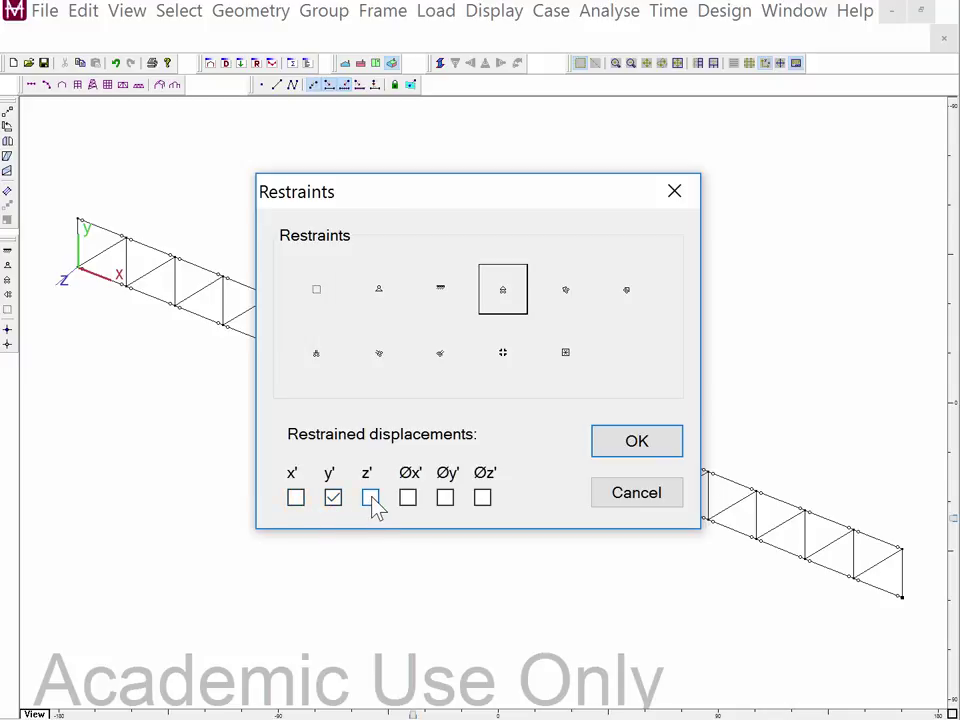
pyautogui.click(371, 498)
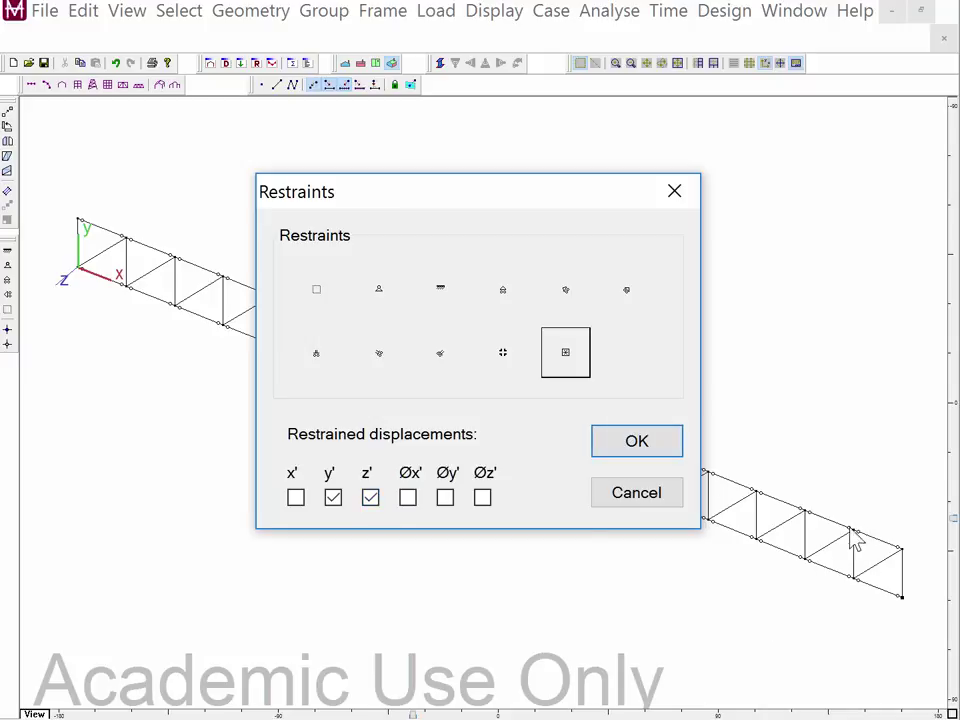
pyautogui.click(408, 499)
pyautogui.click(443, 503)
pyautogui.click(643, 451)
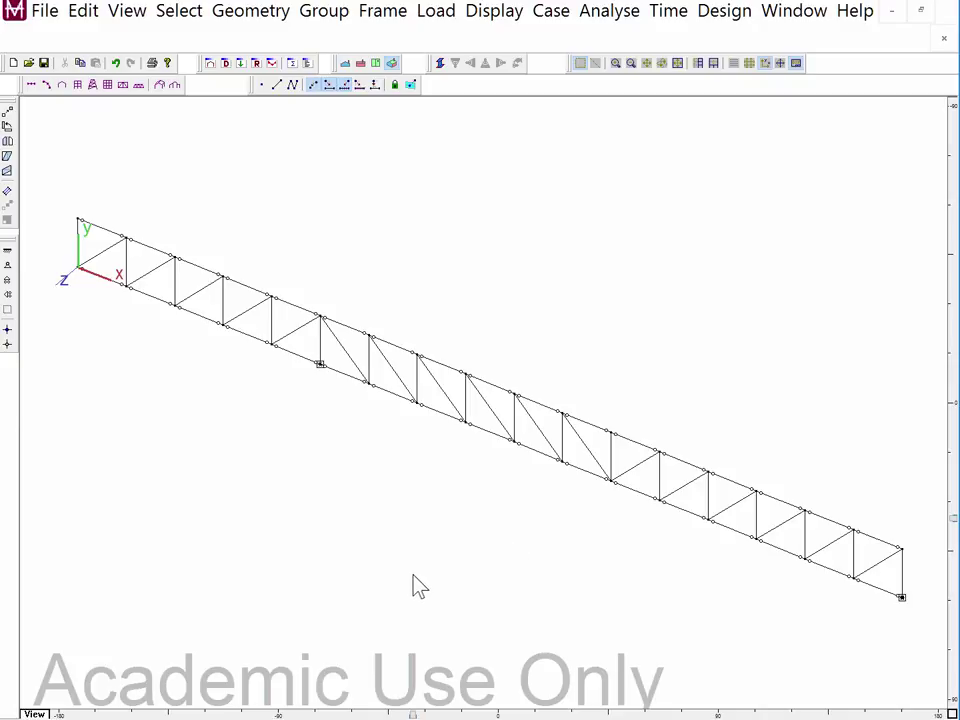
# Select the entire truss and display the member toolbar containing the section list.
pyautogui.moveTo(63, 189); pyautogui.dragTo(309, 310)
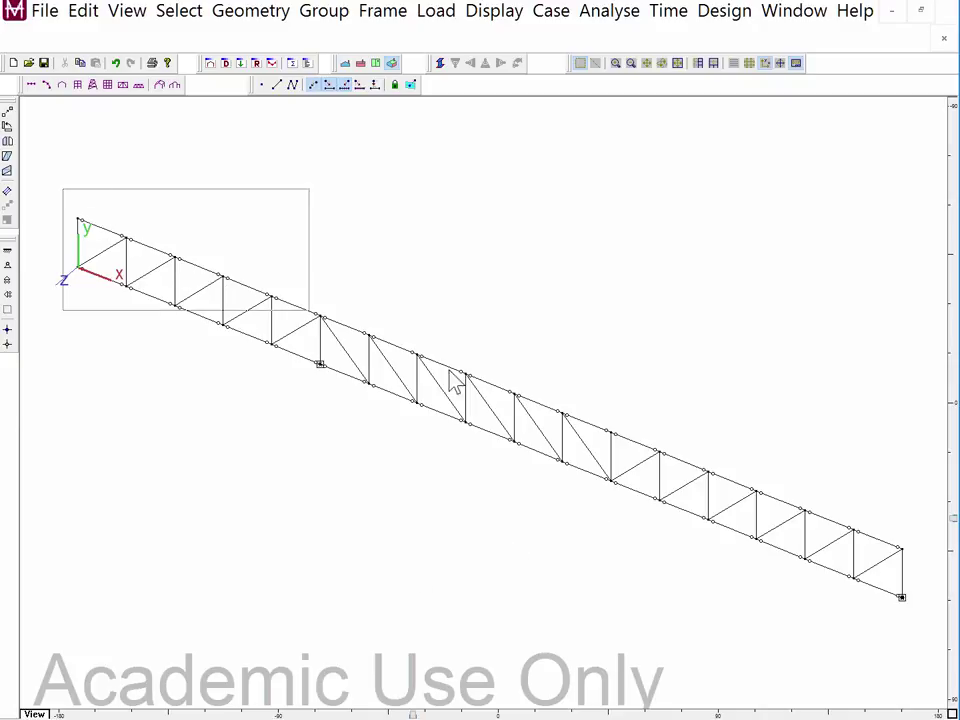
pyautogui.moveTo(455, 383); pyautogui.dragTo(903, 630)
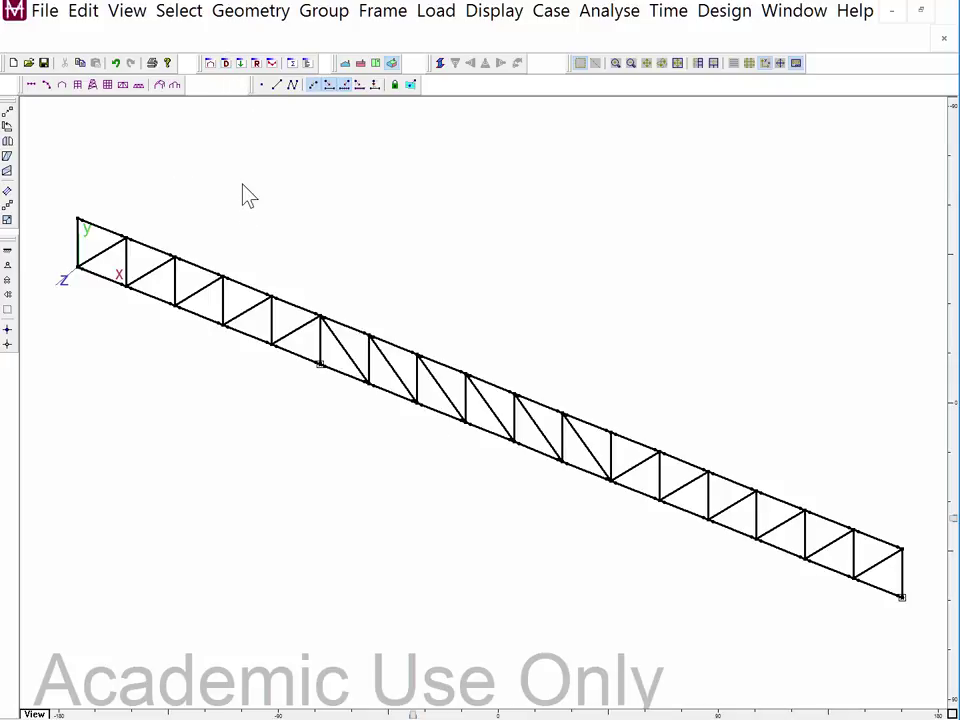
pyautogui.click(128, 18)
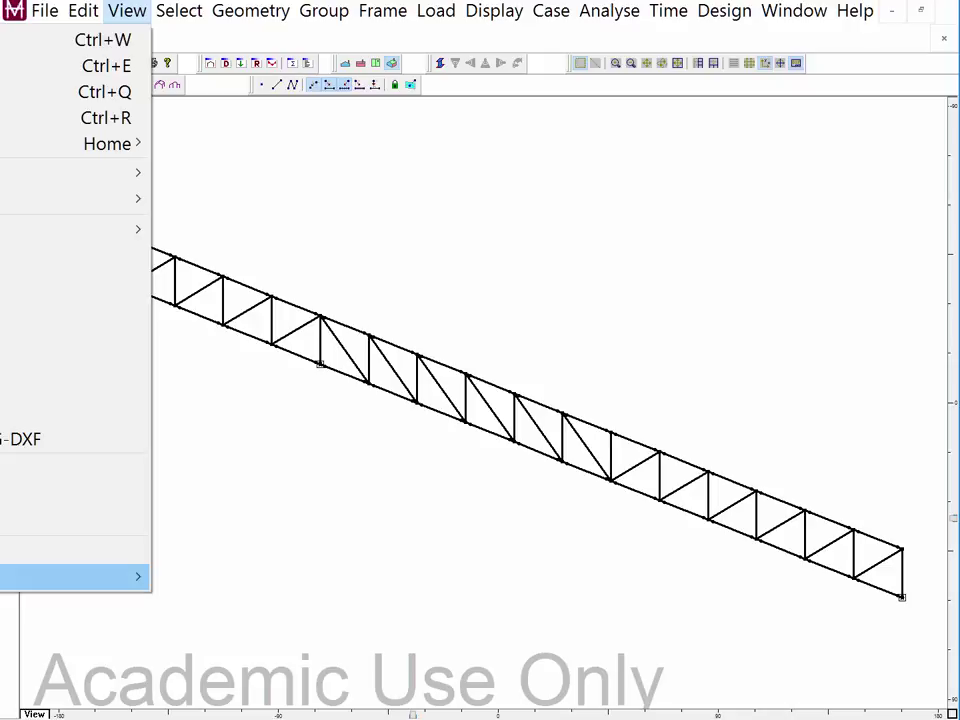
pyautogui.press('Return')
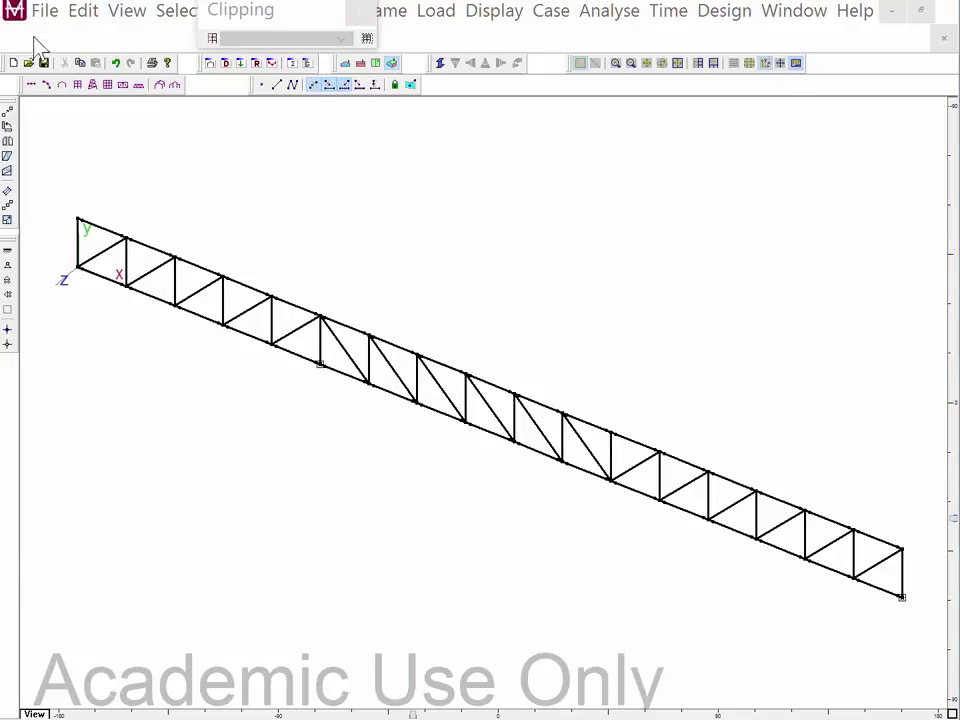
pyautogui.click(116, 14)
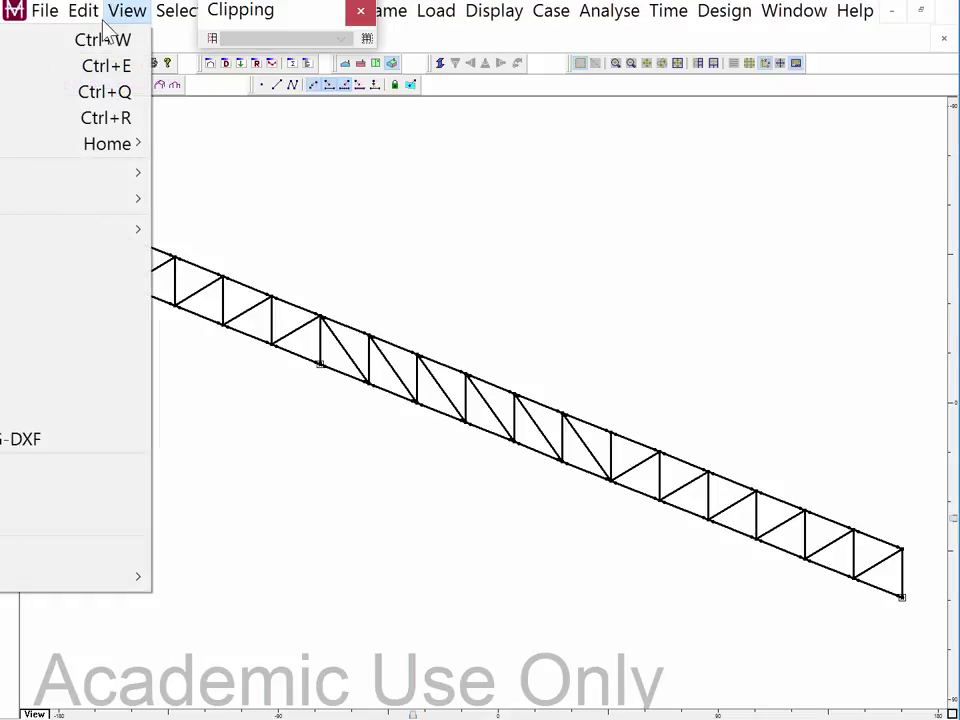
pyautogui.moveTo(83, 12)
pyautogui.moveTo(120, 14)
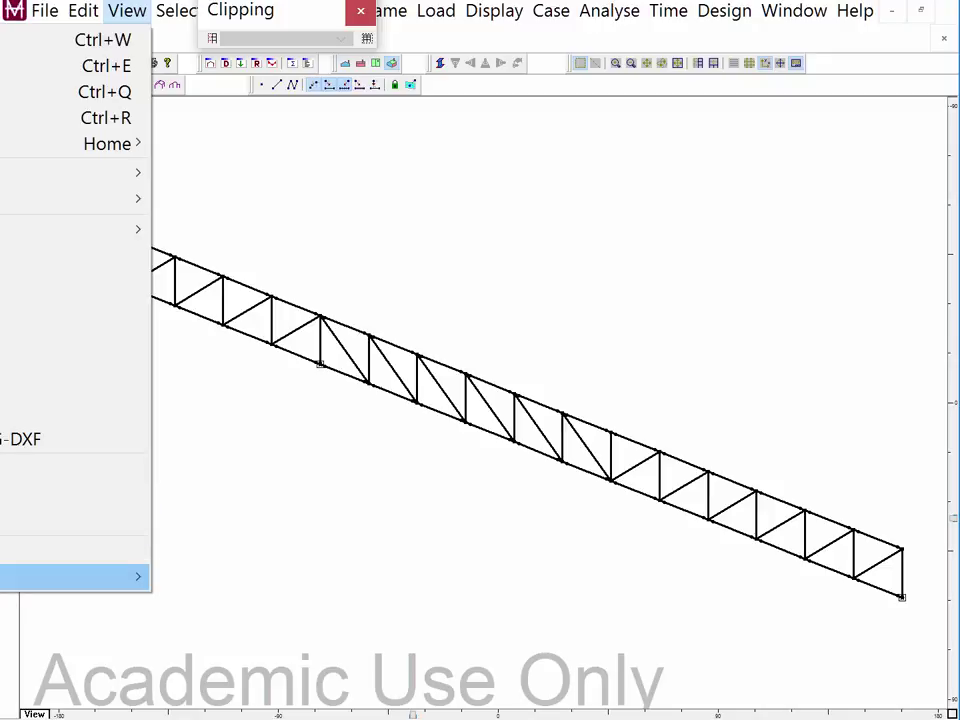
pyautogui.press('Escape')
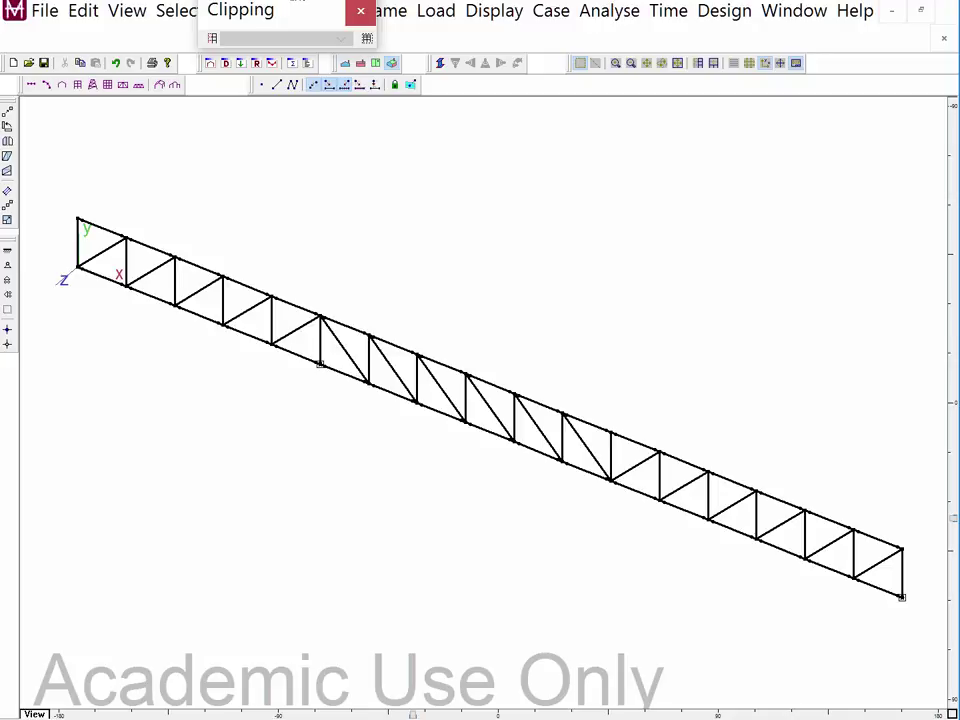
pyautogui.moveTo(283, 50); pyautogui.dragTo(598, 88)
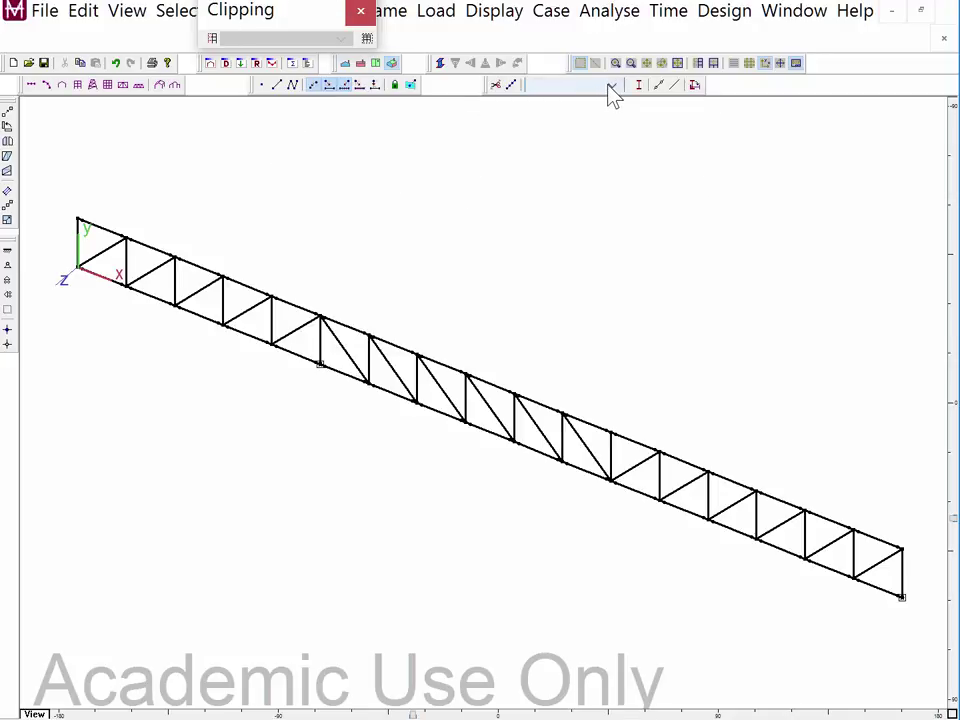
# Assign the HSS Rectangular section HSS2x1x1/8 with its default material to all selected truss members.
pyautogui.click(610, 86)
pyautogui.click(598, 111)
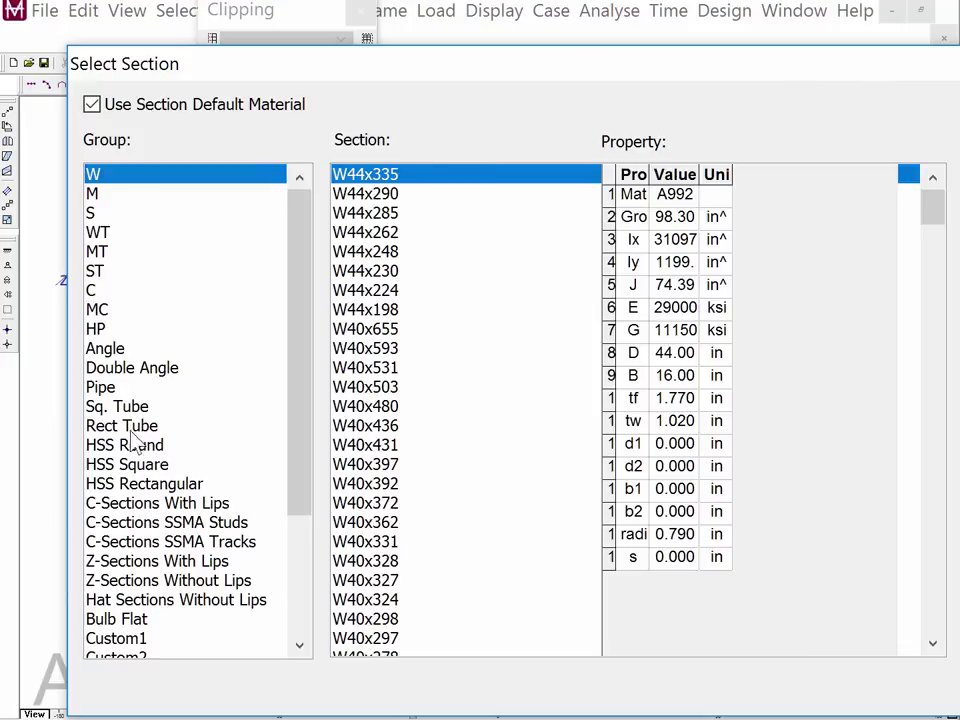
pyautogui.click(128, 486)
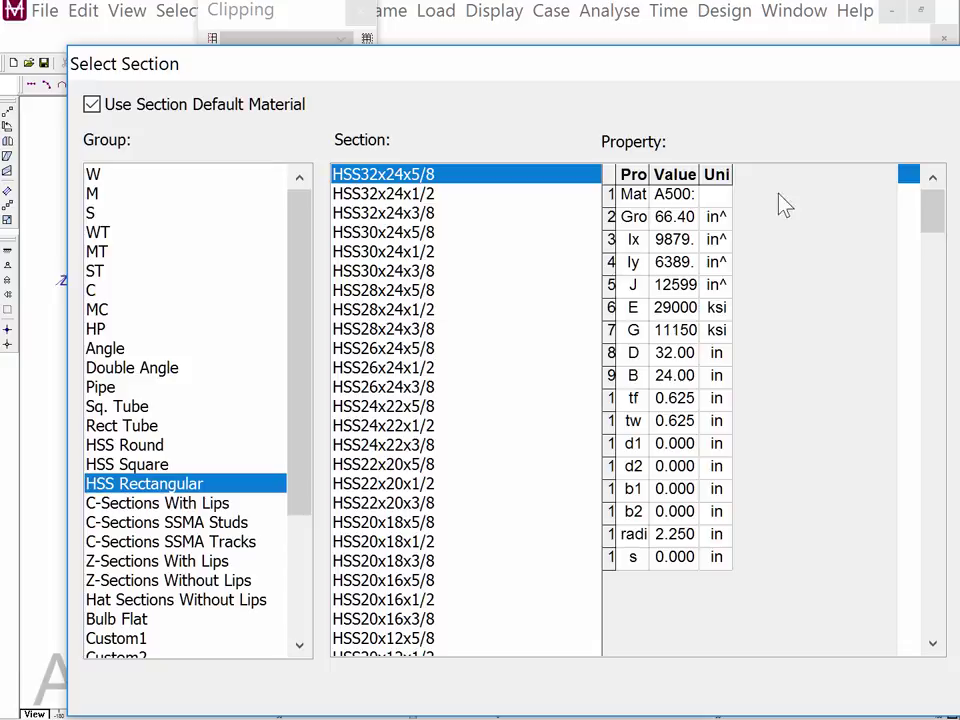
pyautogui.moveTo(904, 181); pyautogui.dragTo(888, 647)
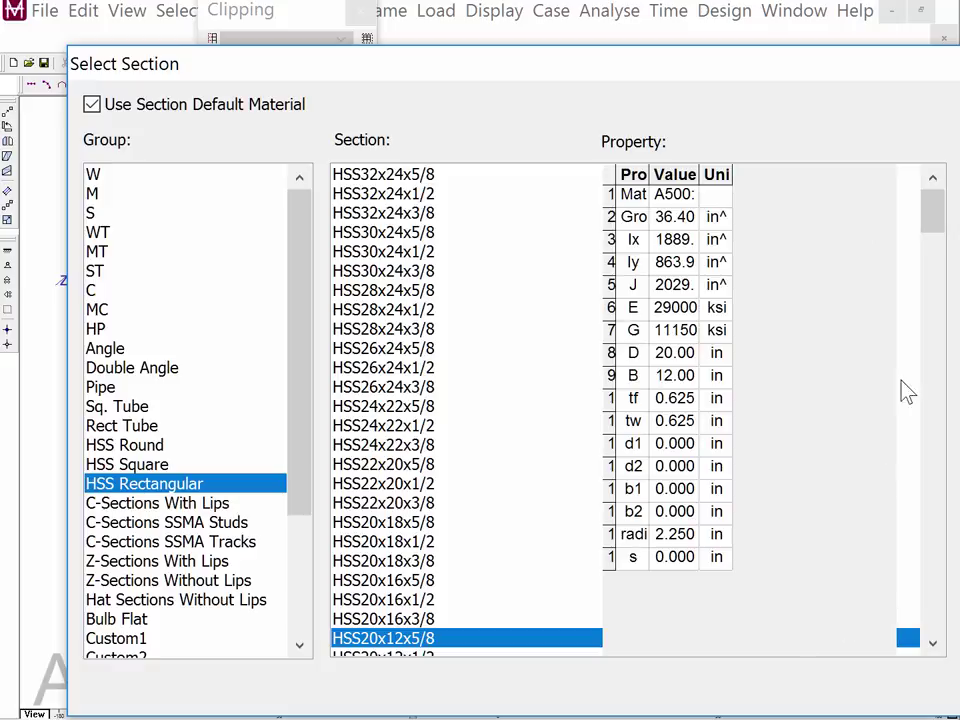
pyautogui.moveTo(935, 225); pyautogui.dragTo(935, 630)
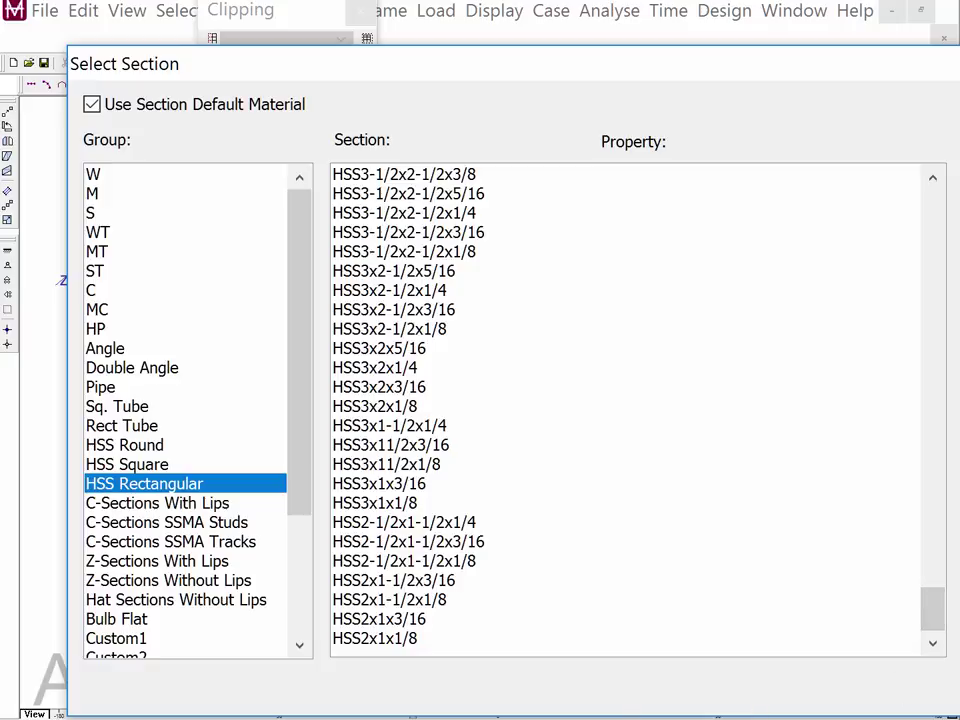
pyautogui.click(394, 642)
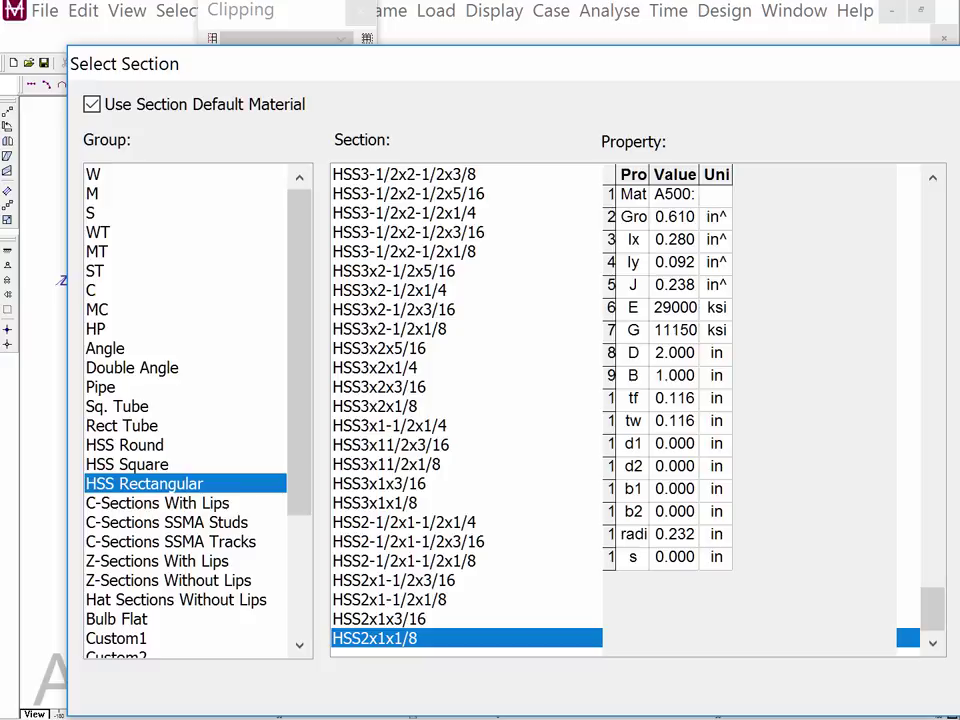
pyautogui.press('Return')
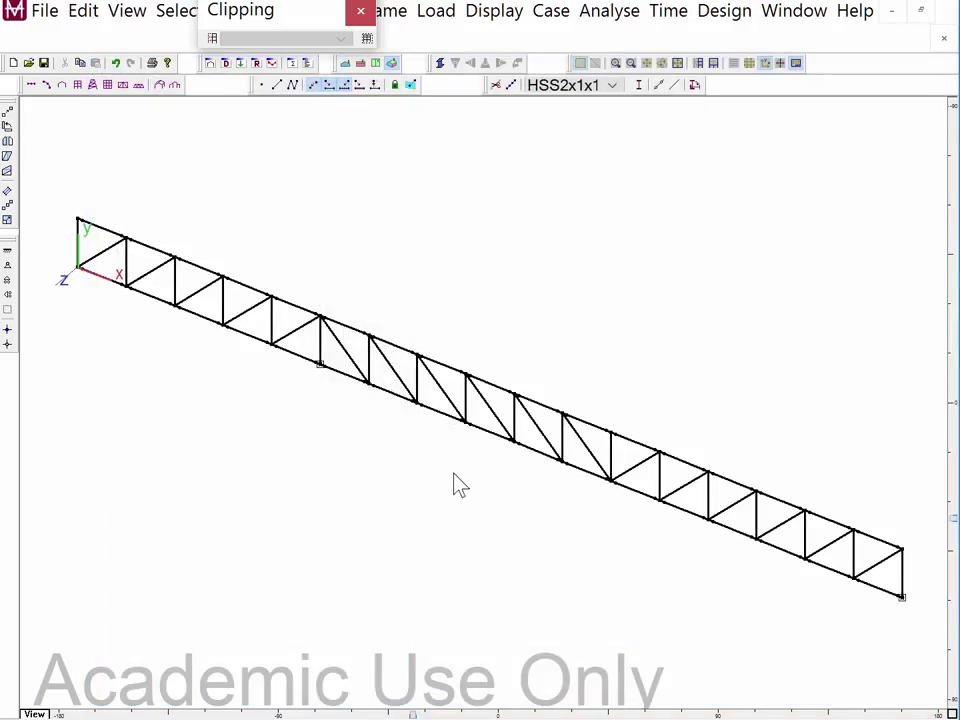
# Apply a downward global joint load of 1.000 kip to the top-chord joints from x=1 to x=16 ft in Load Case 1.
pyautogui.click(240, 63)
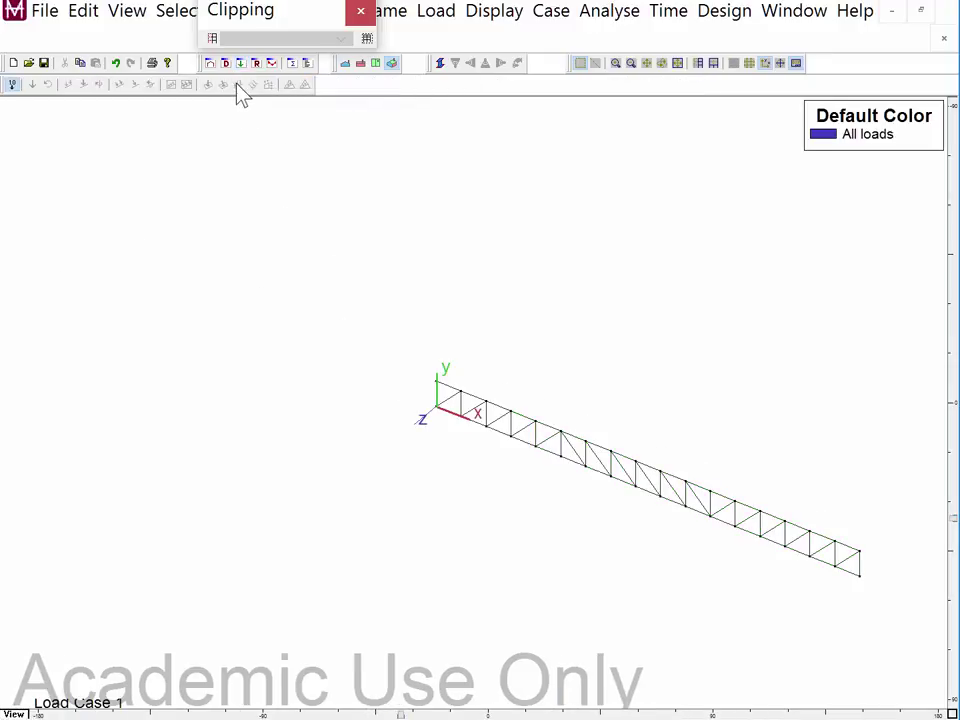
pyautogui.click(344, 63)
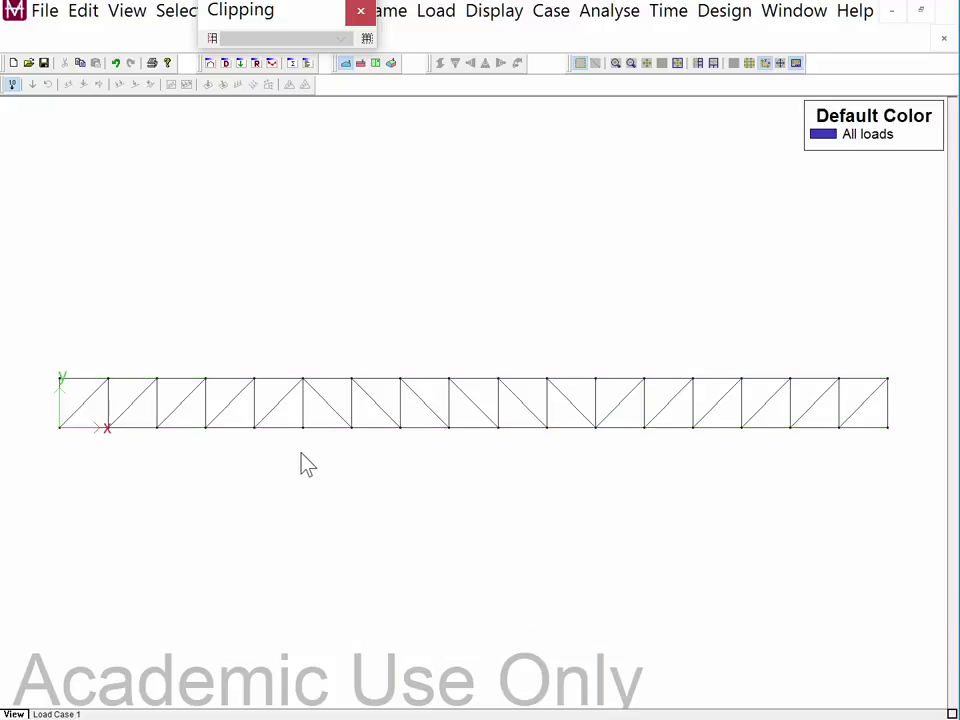
pyautogui.moveTo(81, 343); pyautogui.dragTo(862, 410)
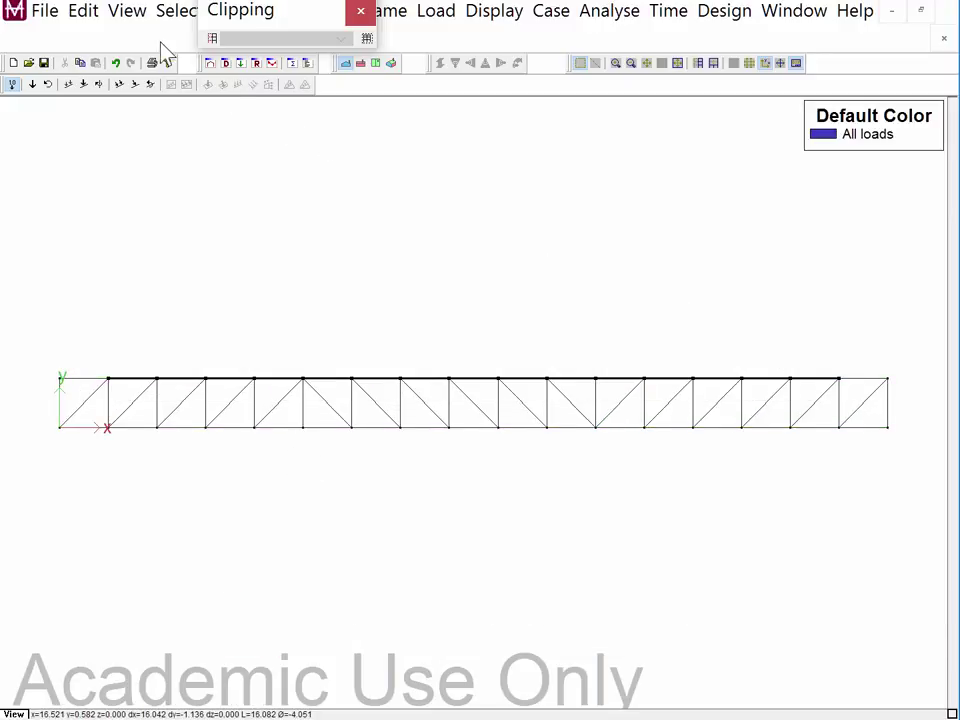
pyautogui.click(356, 13)
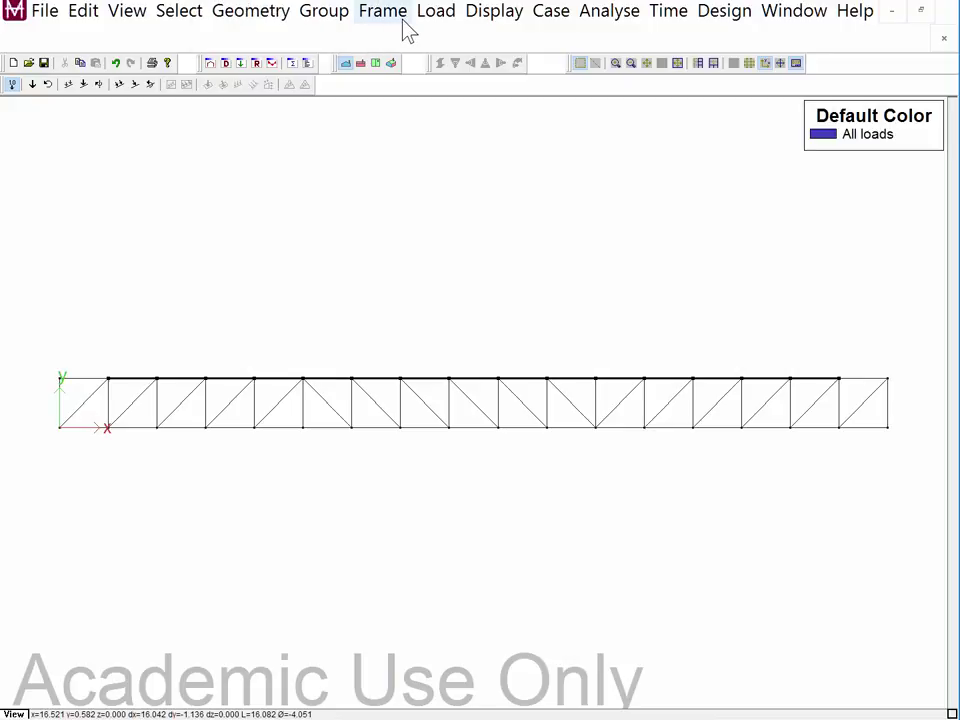
pyautogui.click(437, 12)
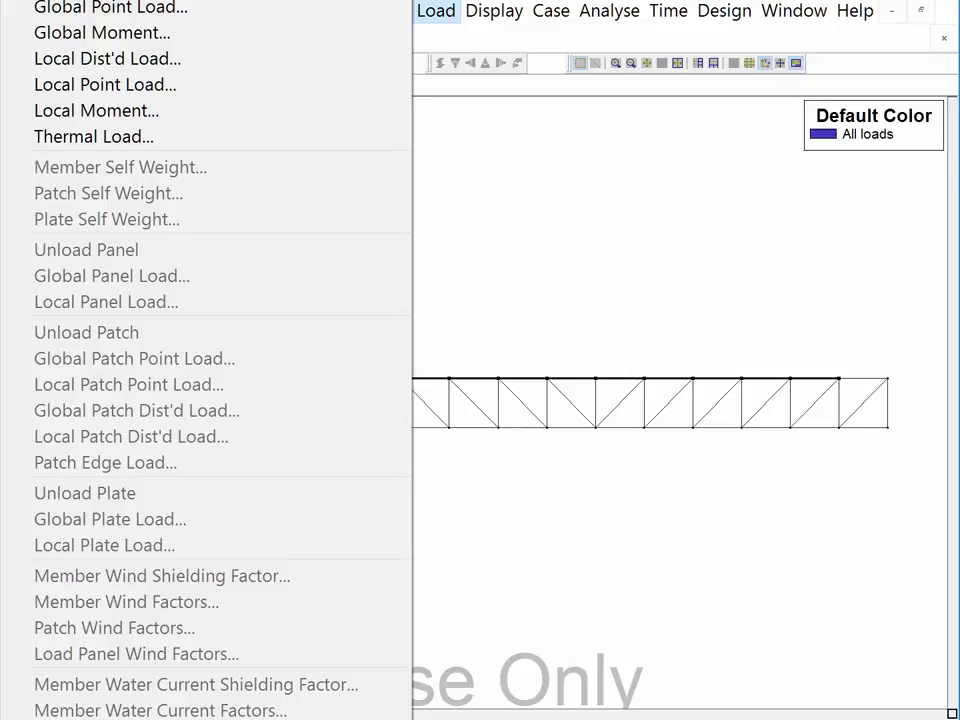
pyautogui.click(100, 2)
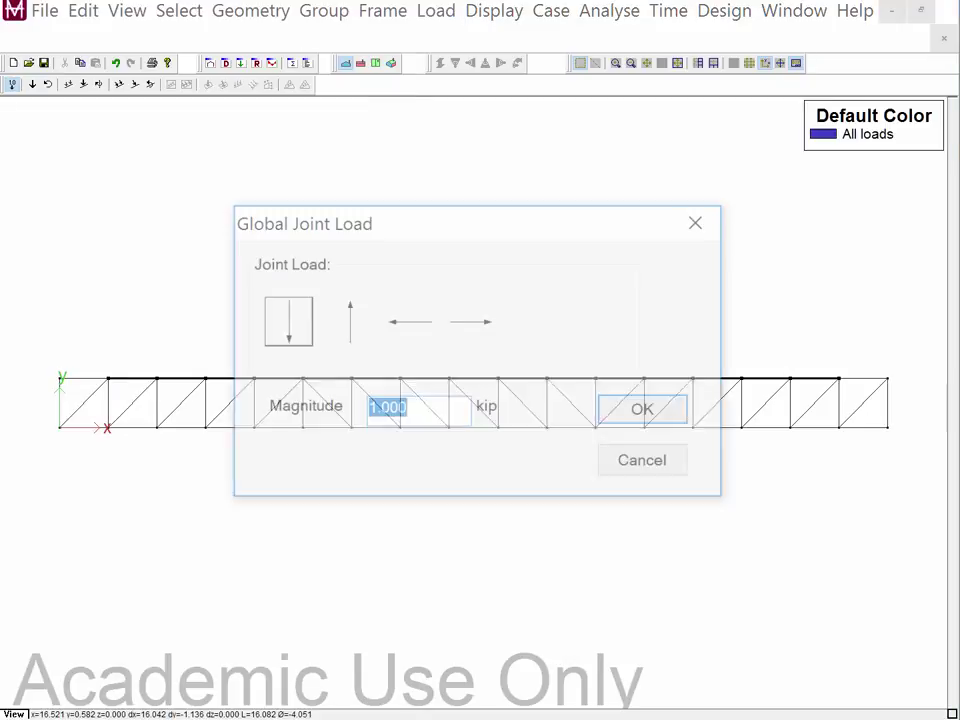
pyautogui.click(647, 413)
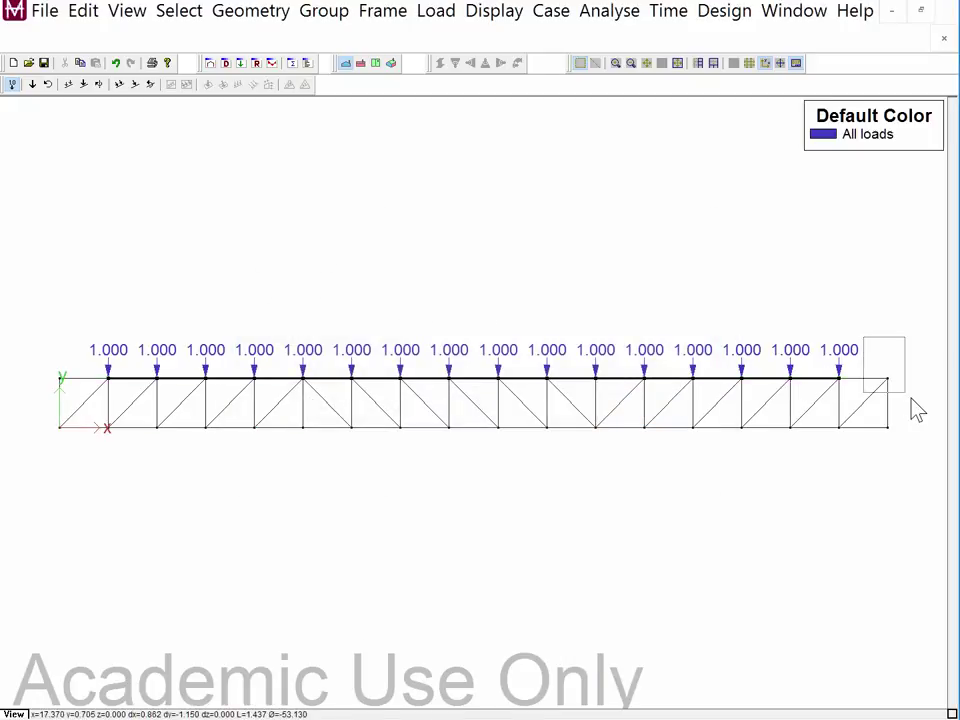
# Apply a downward global joint load of 0.5 kip to the two end top-chord joints at x=0 and x=17 ft.
pyautogui.click(561, 302)
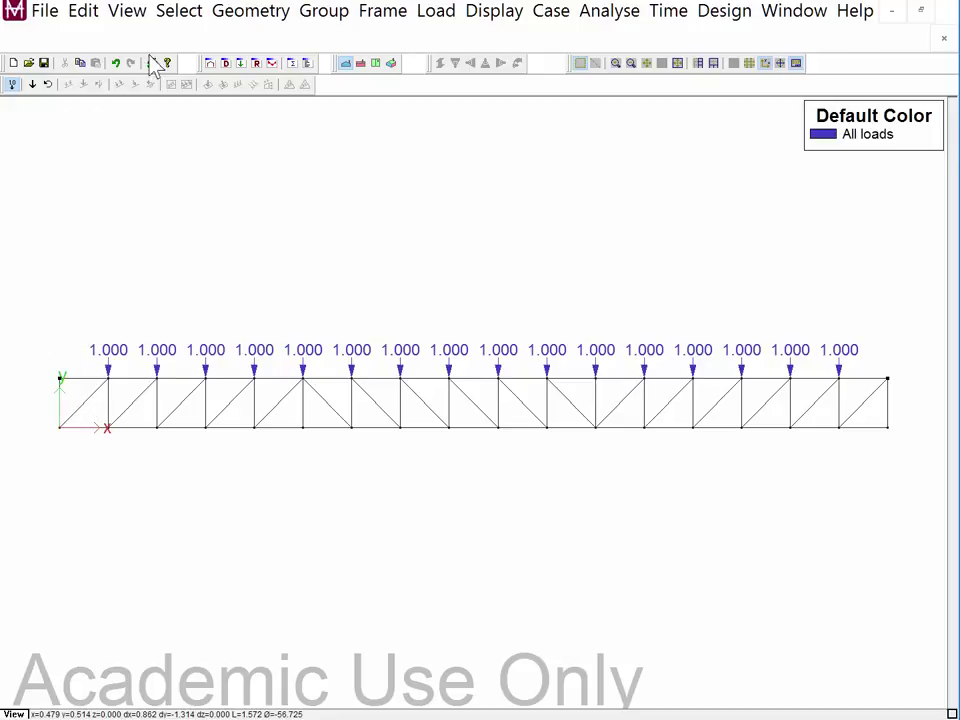
pyautogui.click(436, 12)
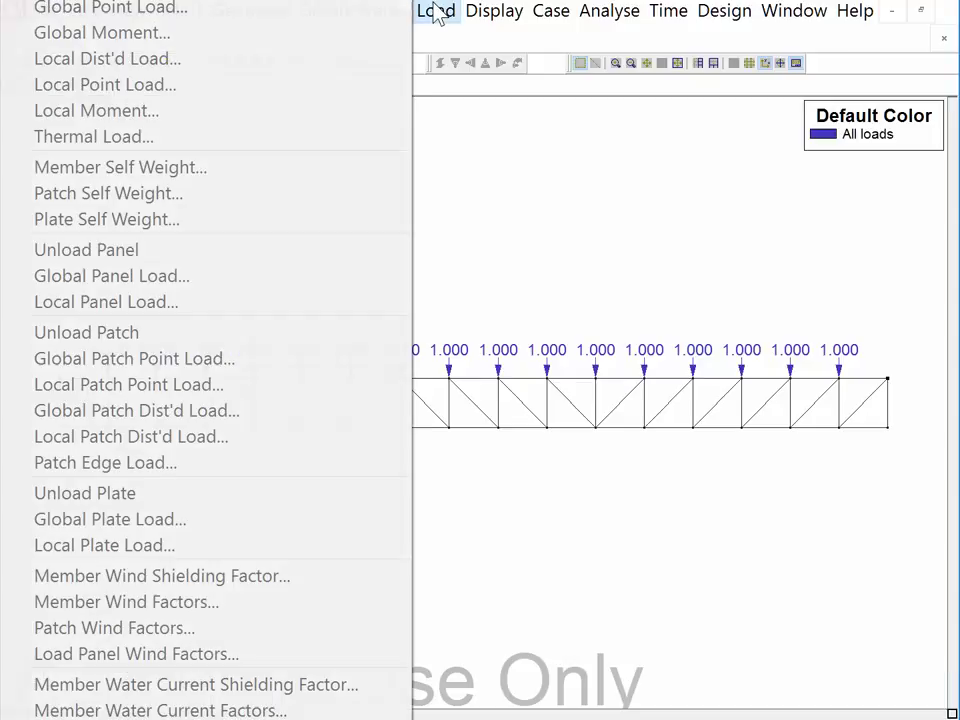
pyautogui.click(100, 6)
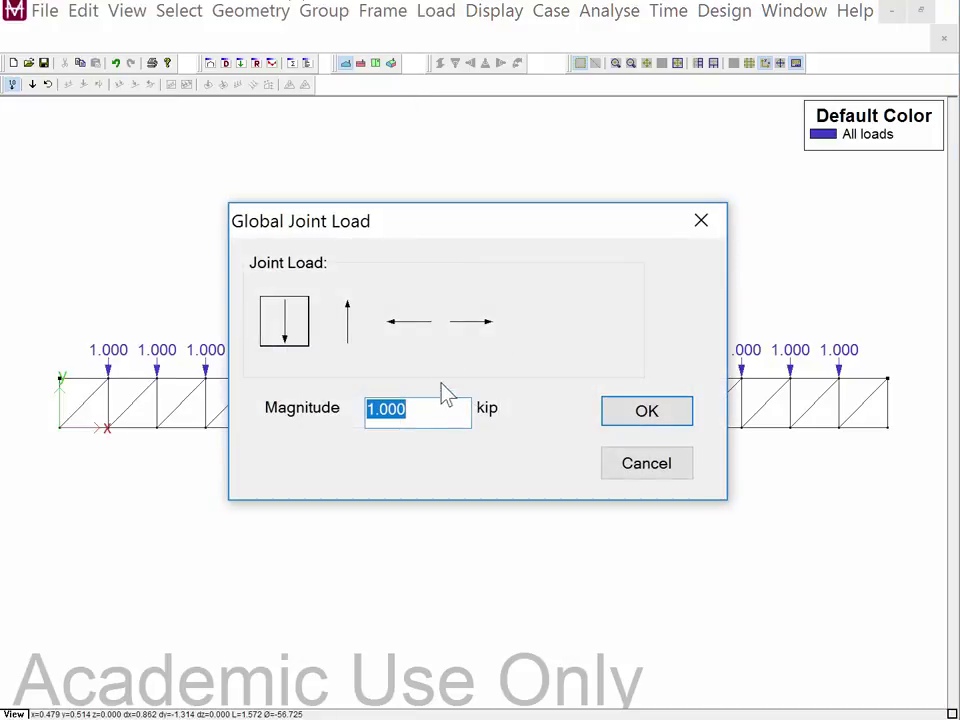
pyautogui.write('.5')
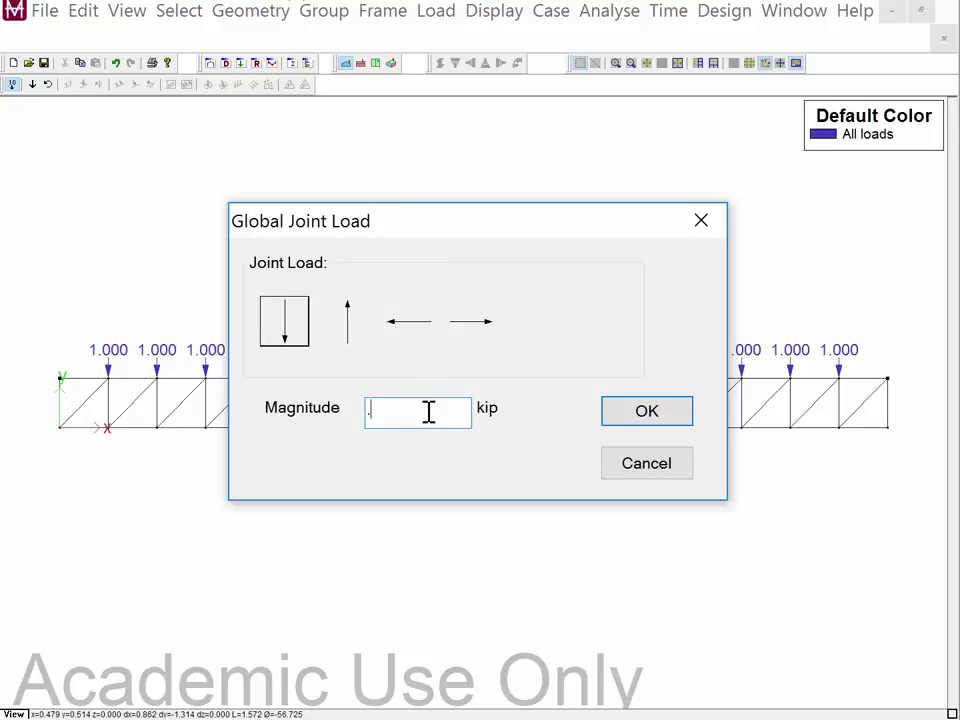
pyautogui.click(647, 412)
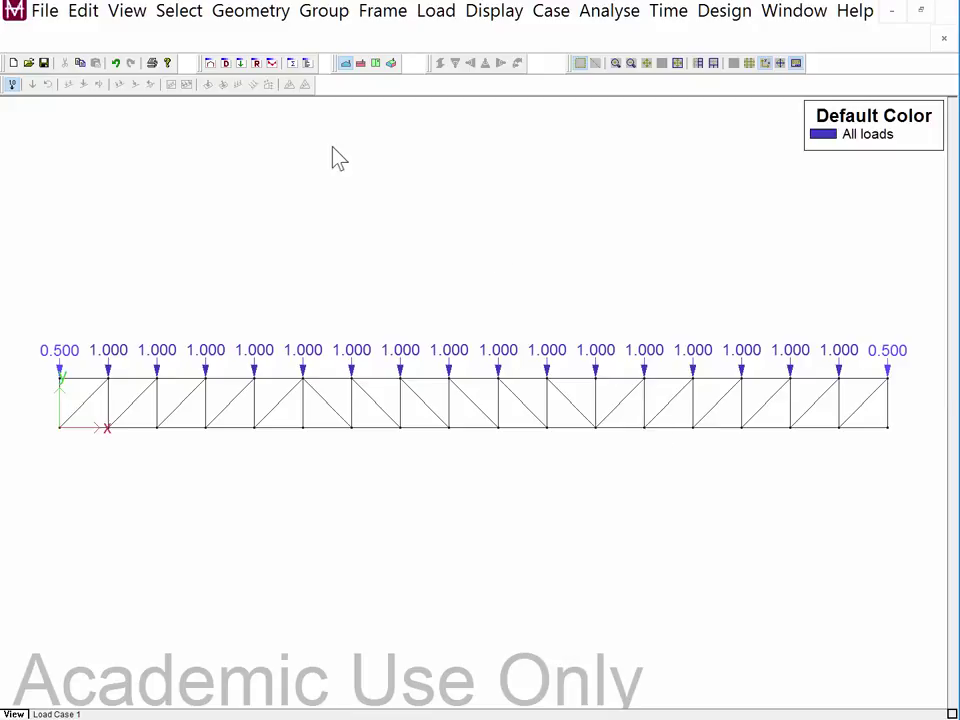
# Run a linear analysis and view the Mz' bending moment diagram from the front before returning to the frame model.
pyautogui.click(271, 64)
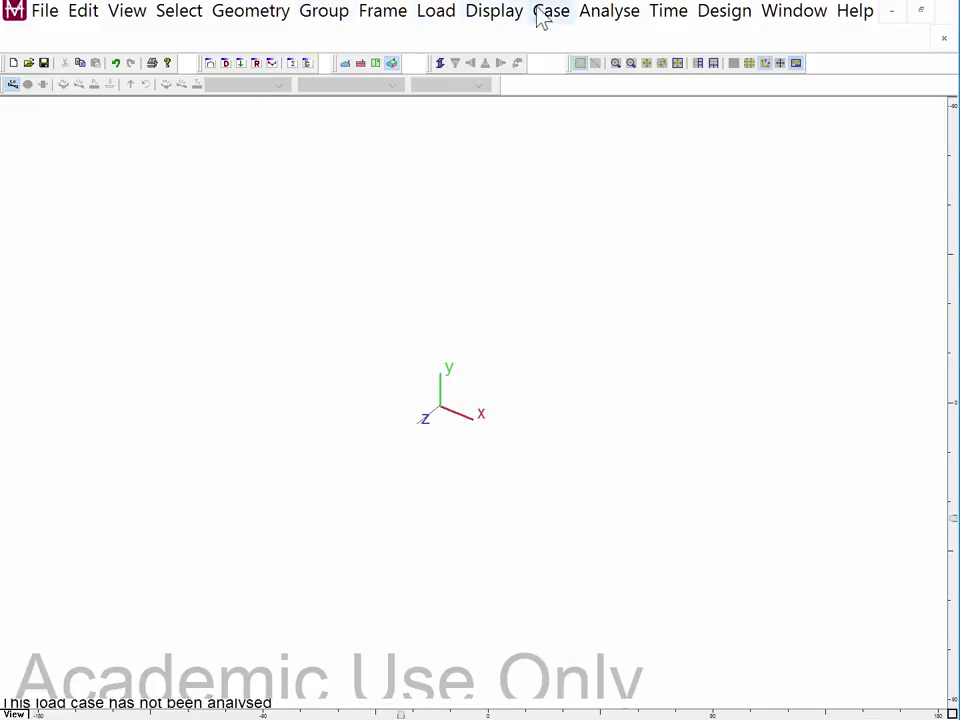
pyautogui.click(589, 18)
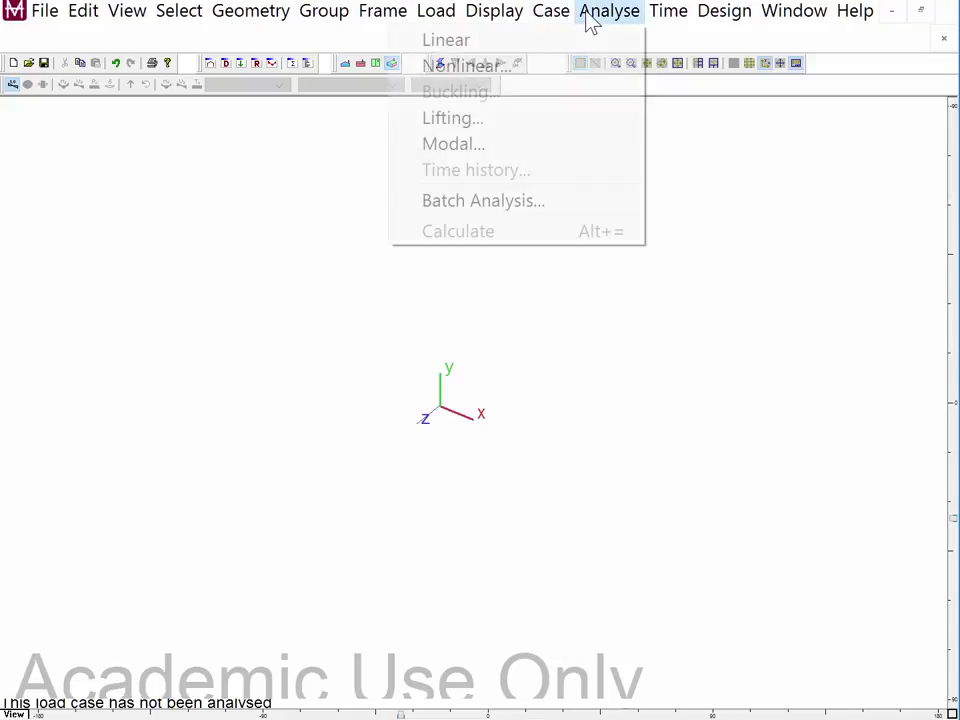
pyautogui.click(566, 47)
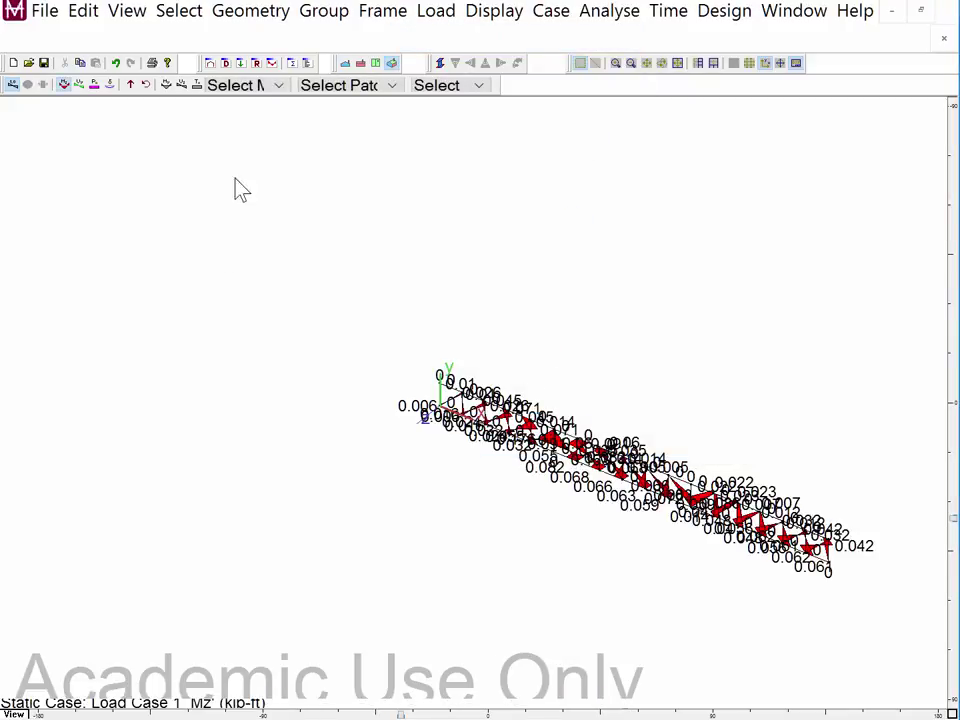
pyautogui.click(345, 63)
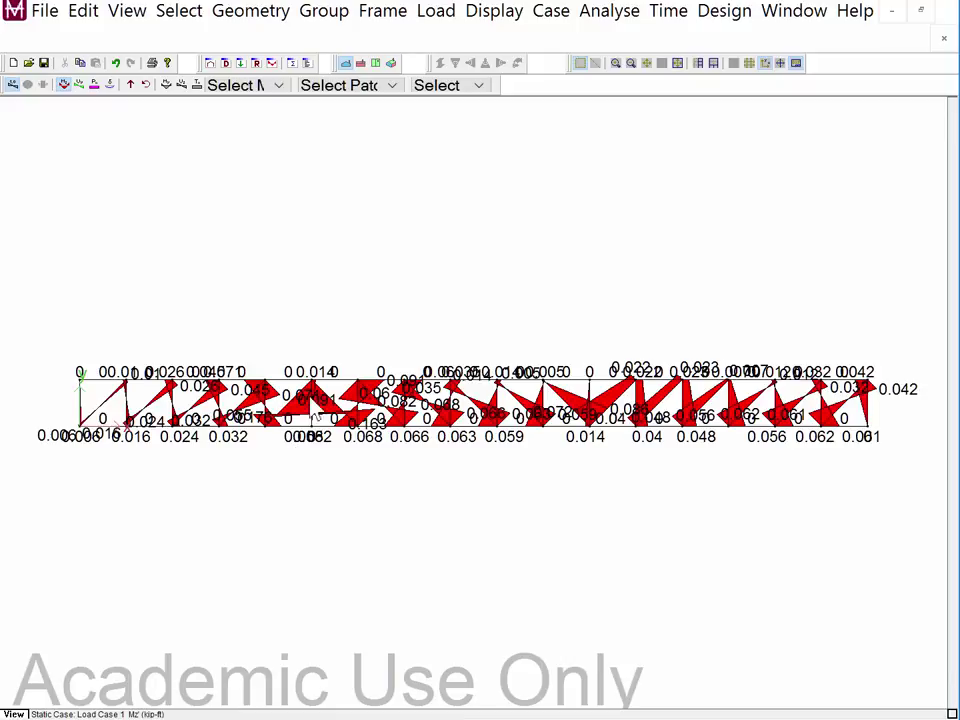
pyautogui.click(210, 62)
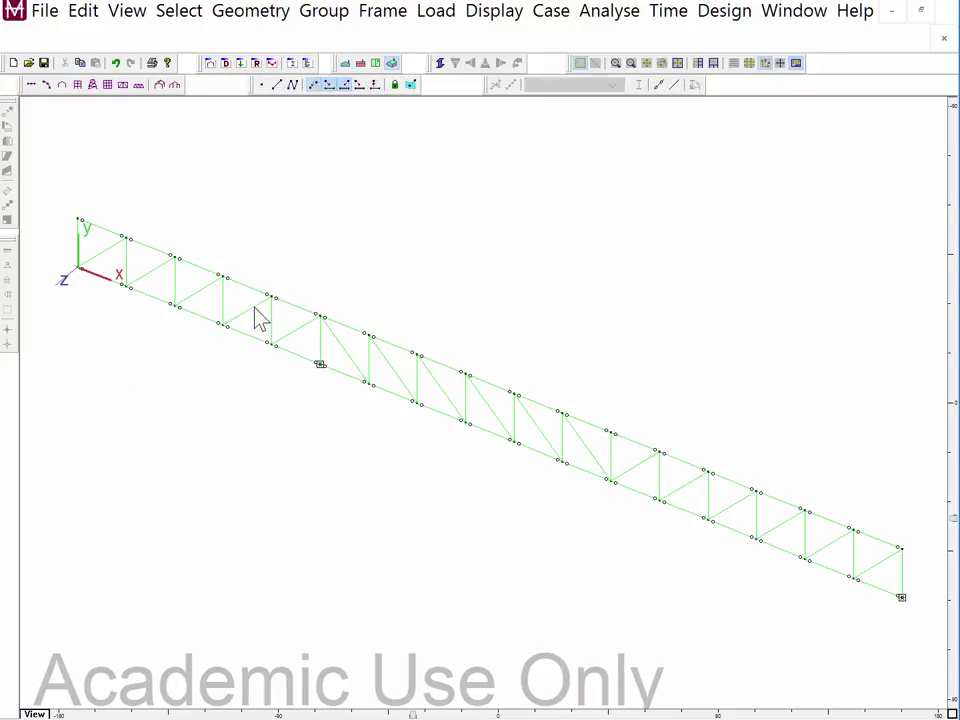
pyautogui.click(179, 12)
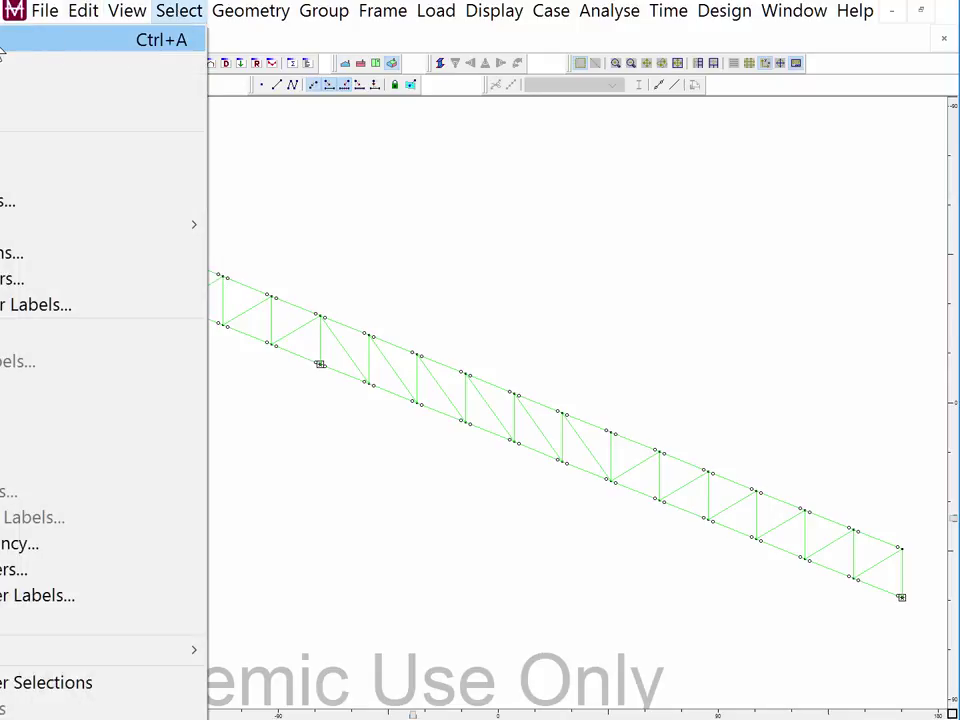
pyautogui.click(414, 171)
pyautogui.click(200, 18)
pyautogui.press('Escape')
pyautogui.click(213, 16)
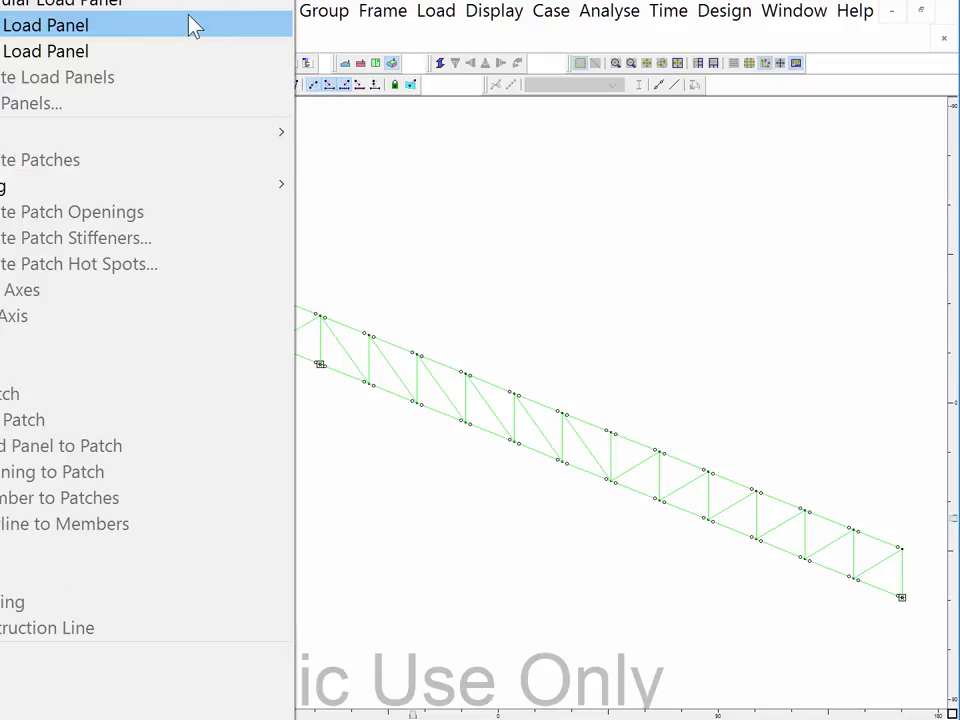
pyautogui.click(447, 253)
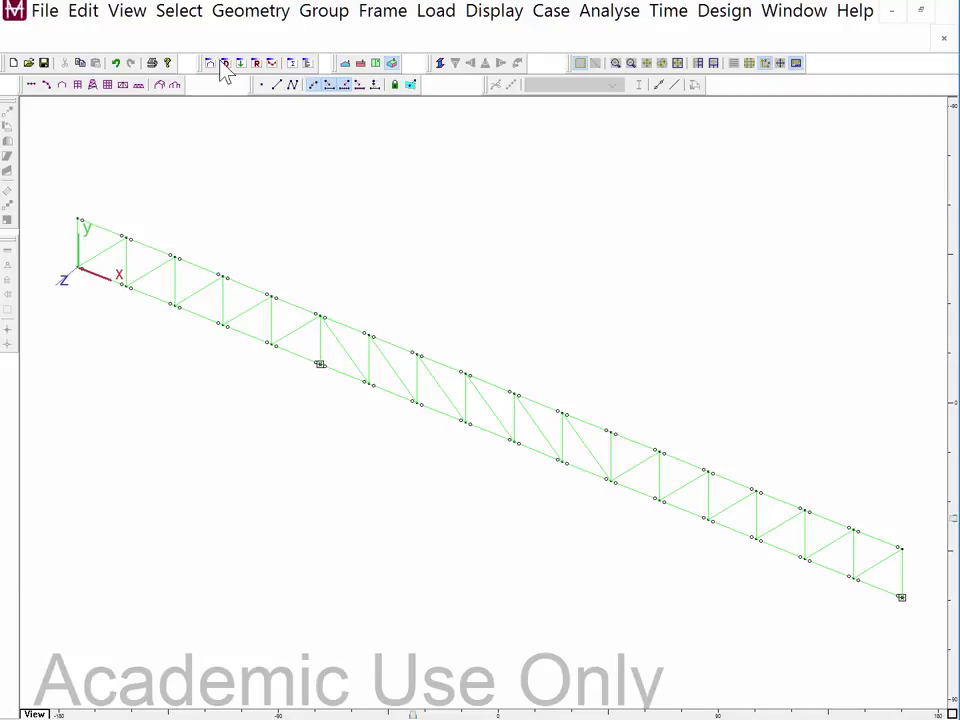
pyautogui.click(191, 22)
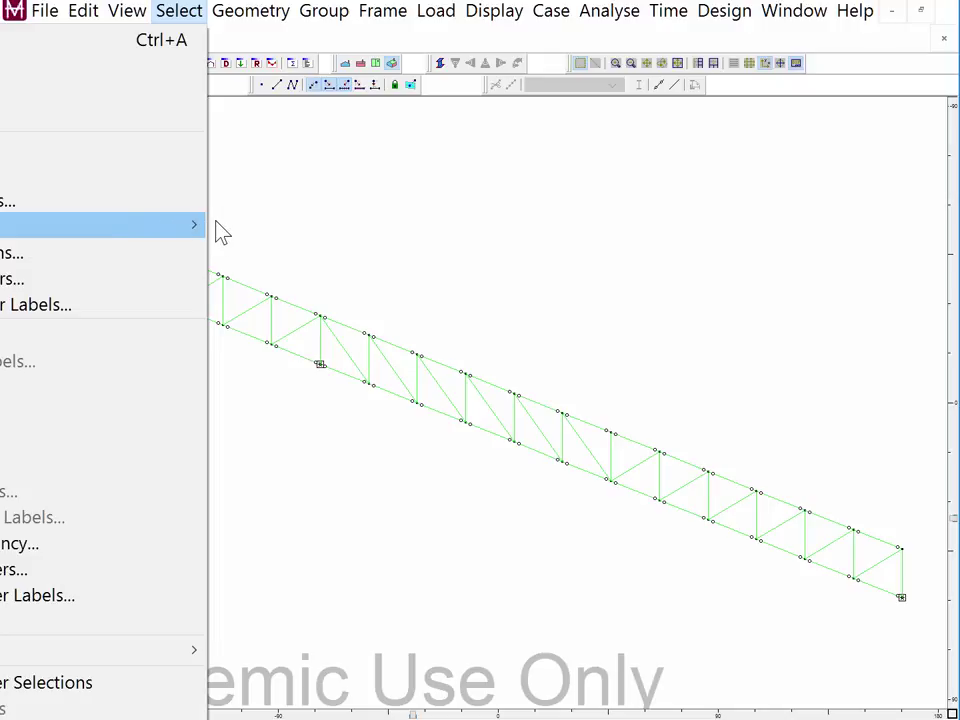
pyautogui.click(255, 247)
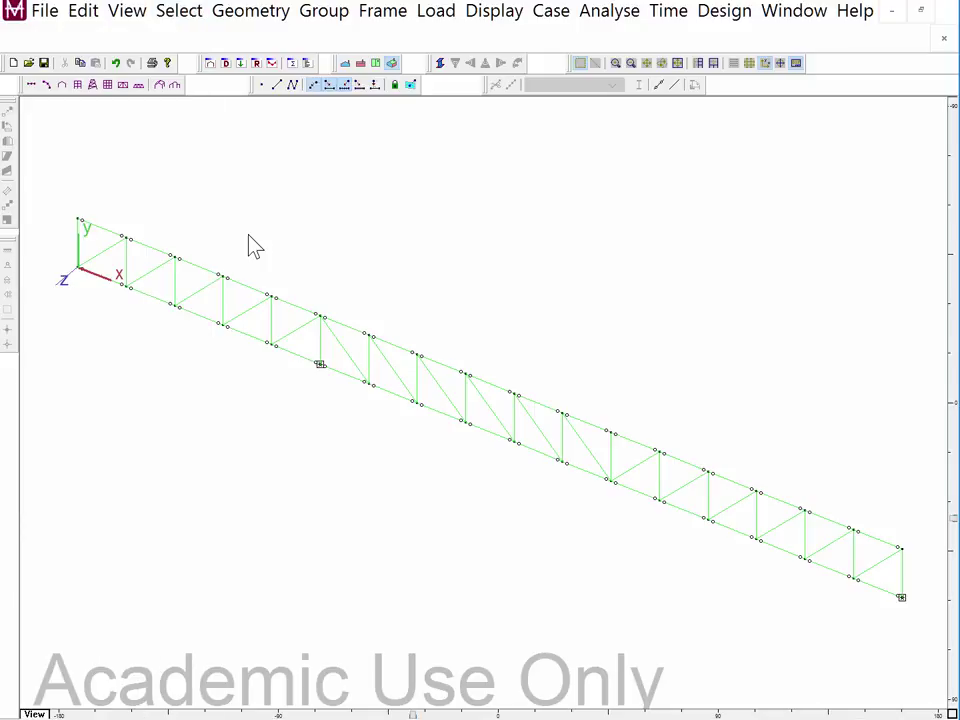
# Select all the diagonal members of the truss in one operation.
pyautogui.click(176, 14)
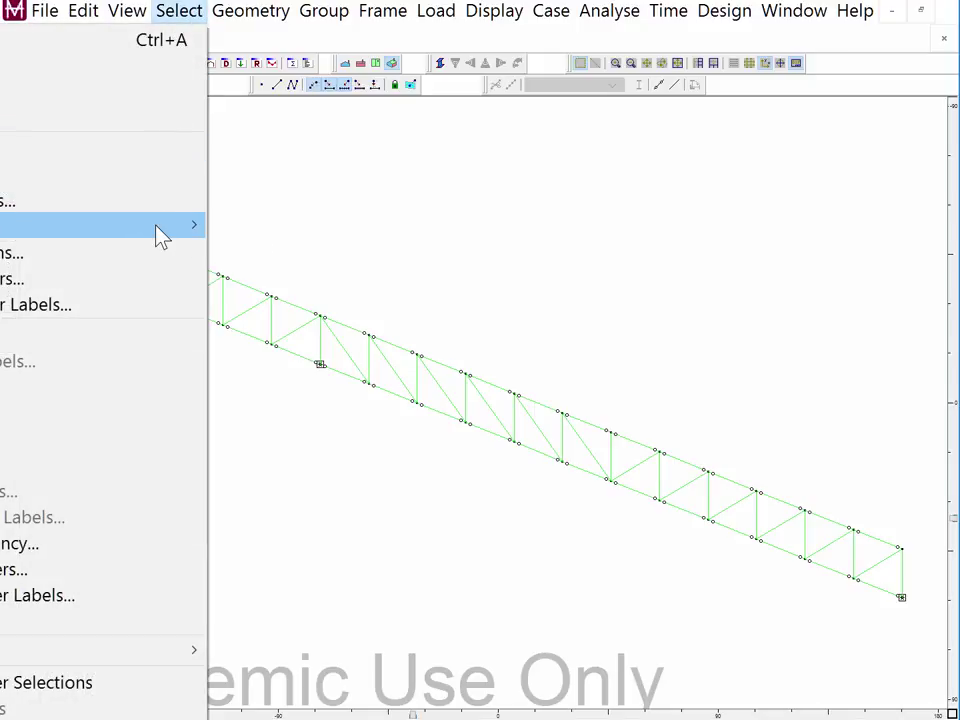
pyautogui.click(454, 259)
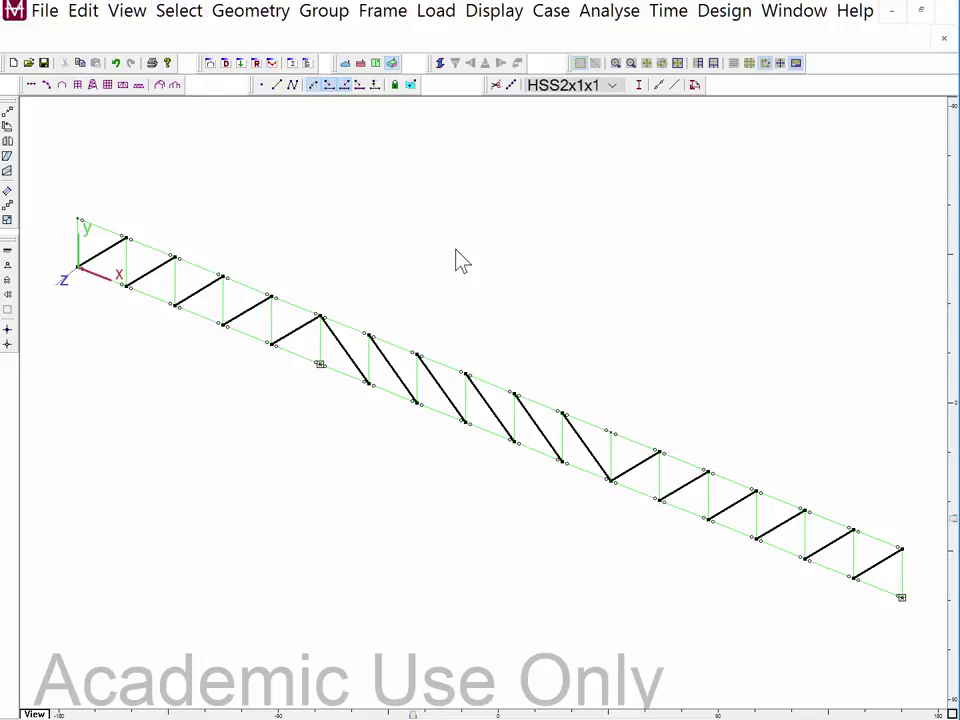
pyautogui.click(387, 17)
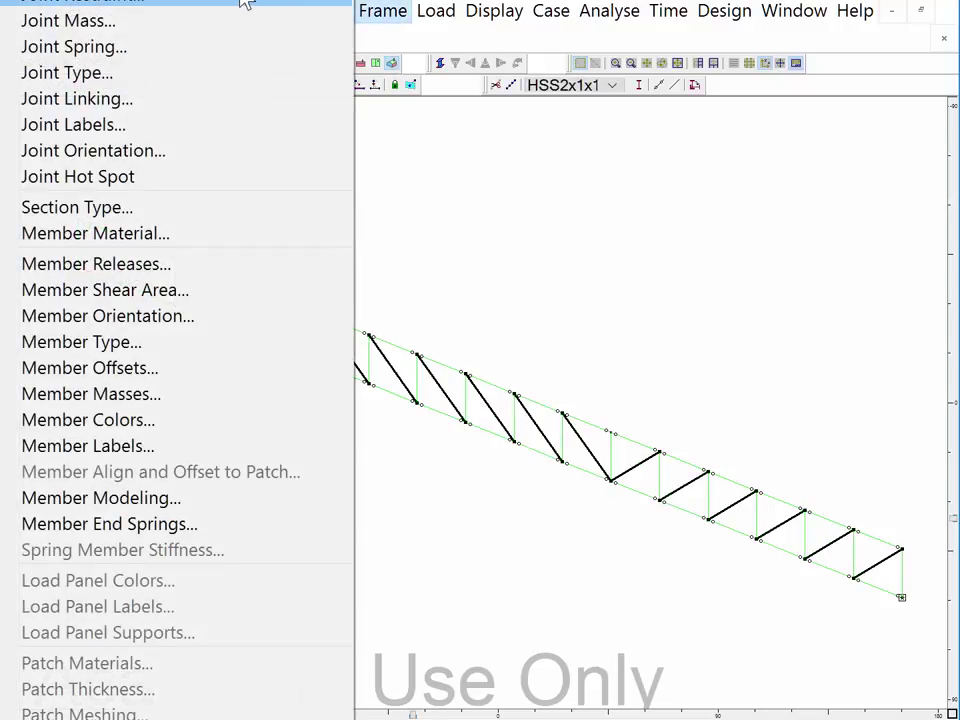
pyautogui.click(245, 2)
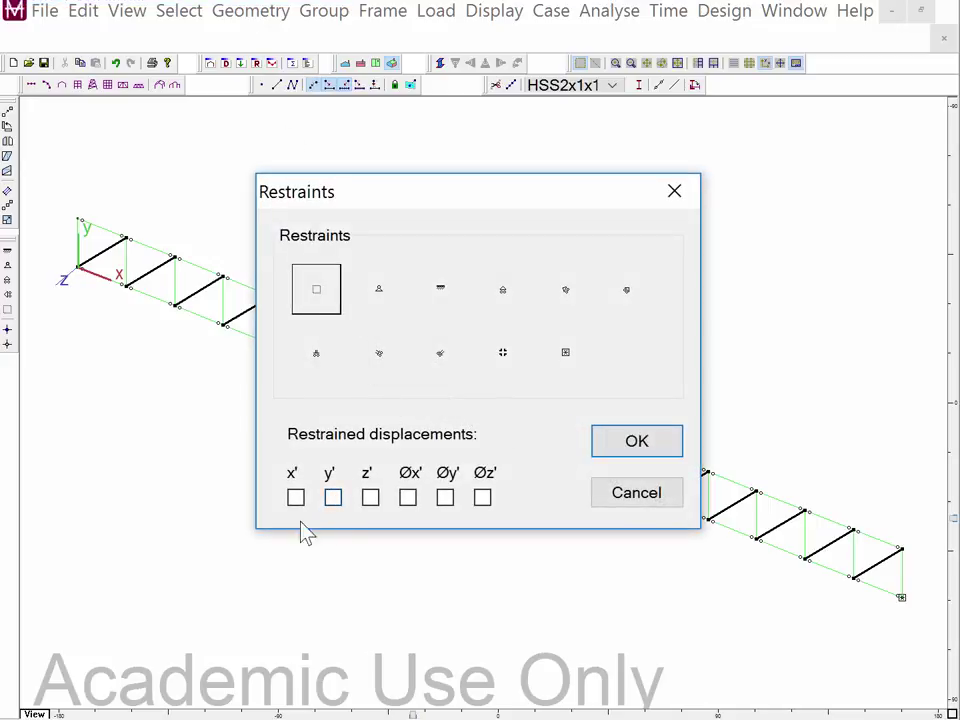
pyautogui.click(636, 503)
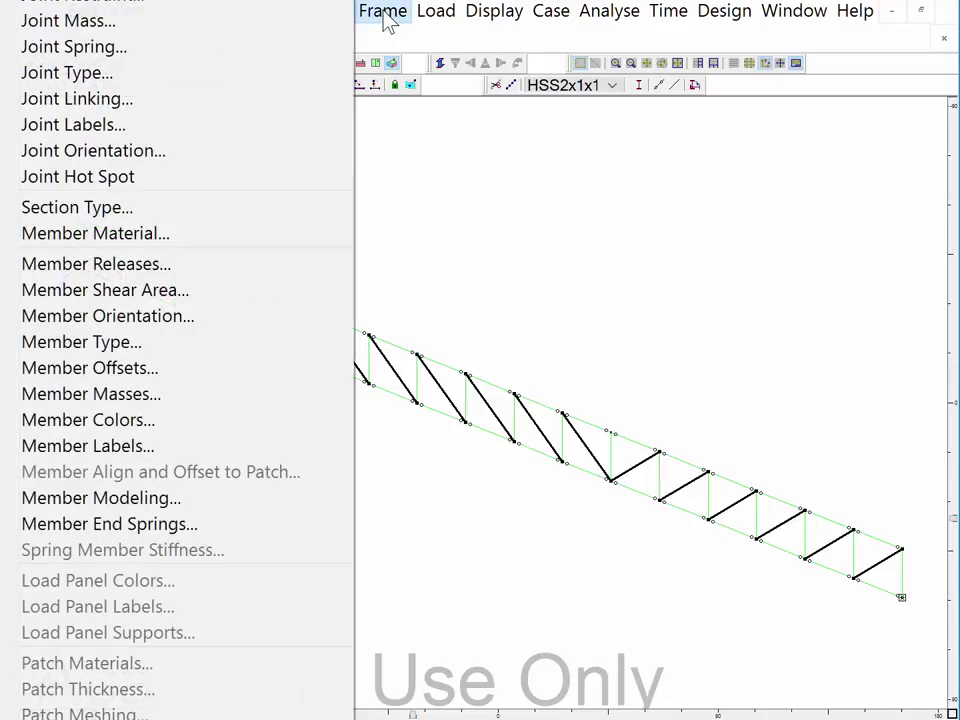
# Release major bending Mz' at Joint 1 and Joint 2 of all the selected diagonal members.
pyautogui.click(383, 17)
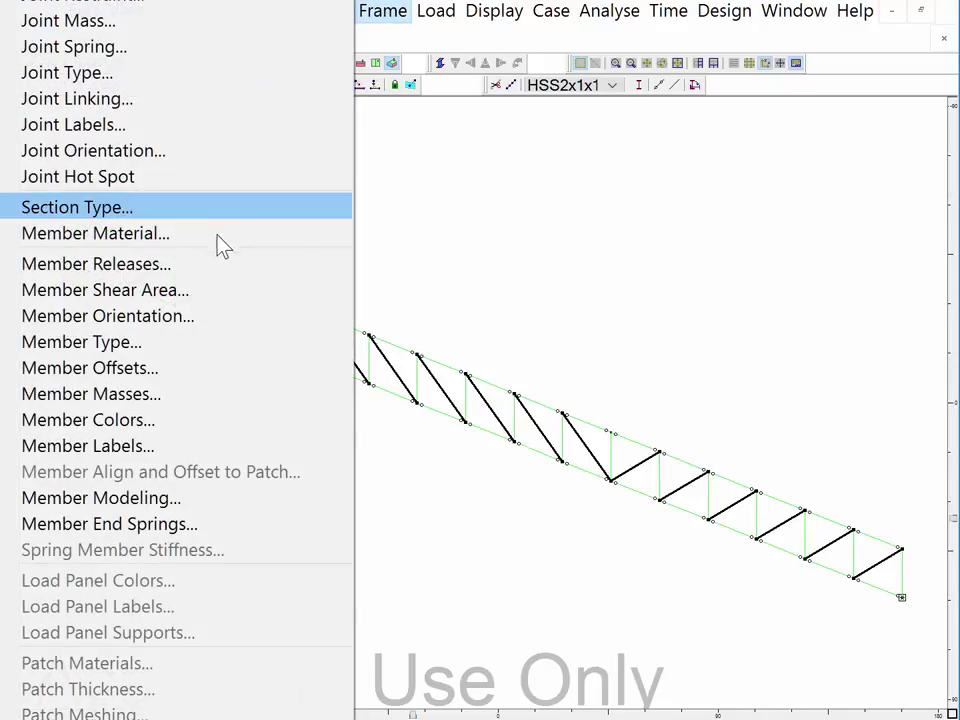
pyautogui.click(222, 268)
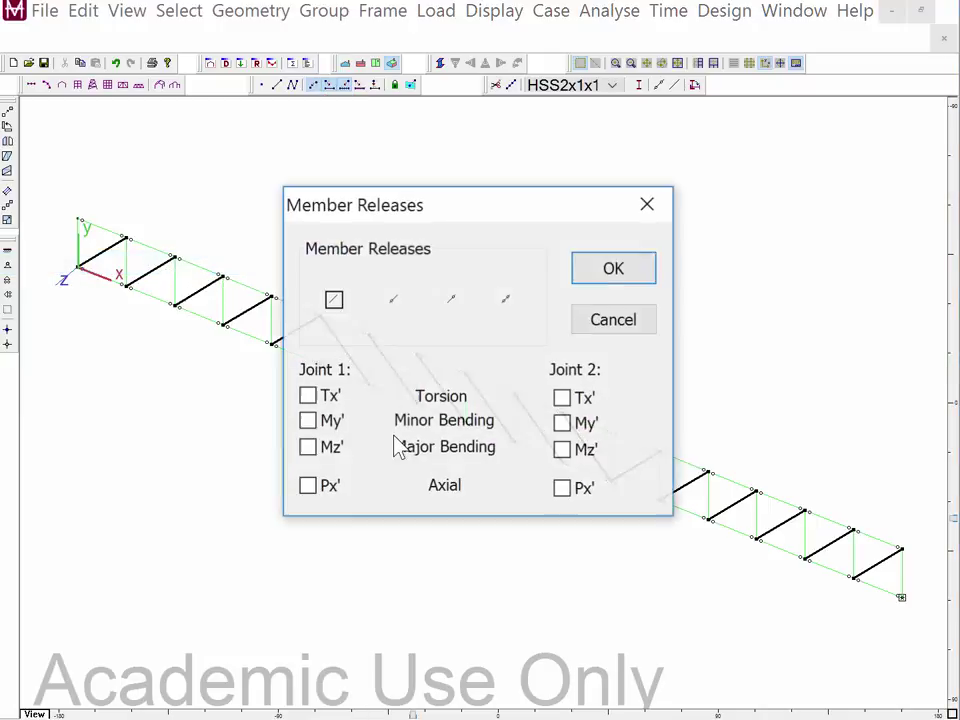
pyautogui.click(312, 449)
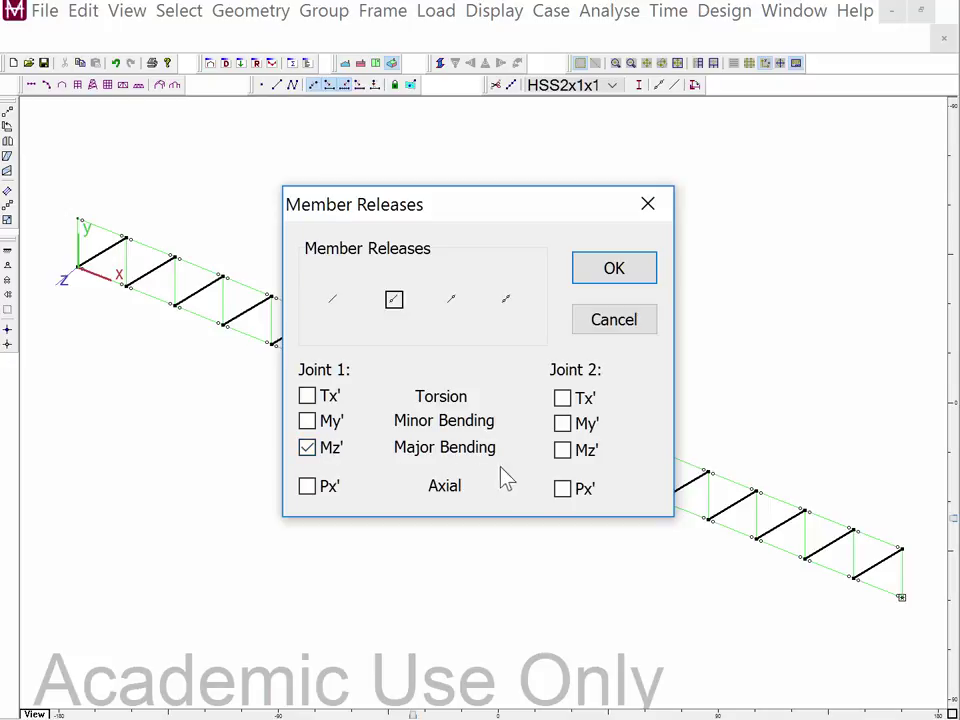
pyautogui.click(562, 451)
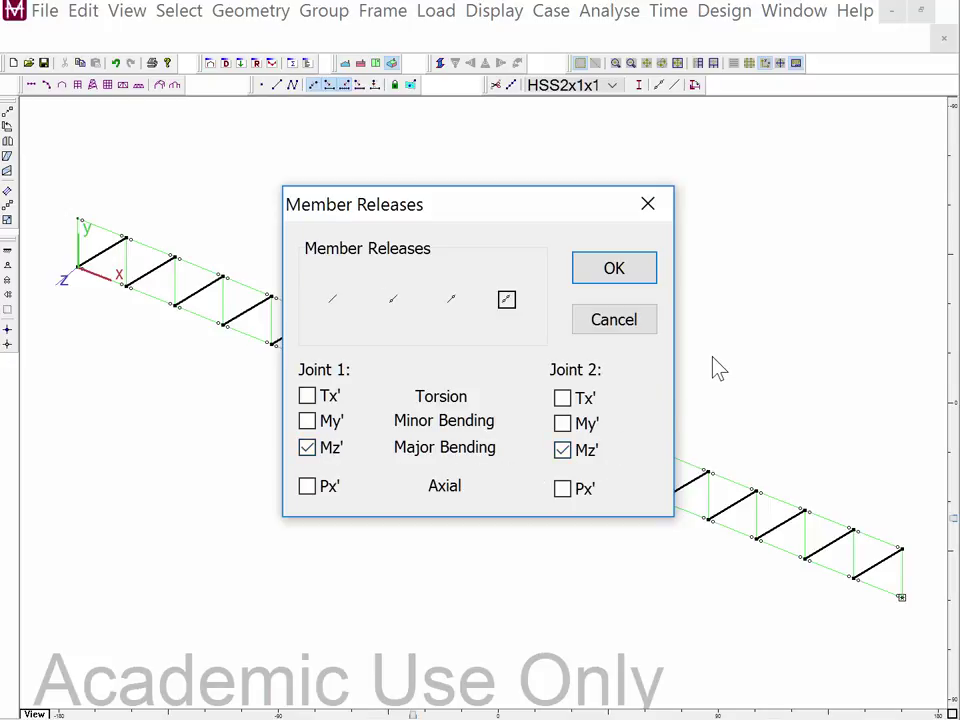
pyautogui.click(632, 273)
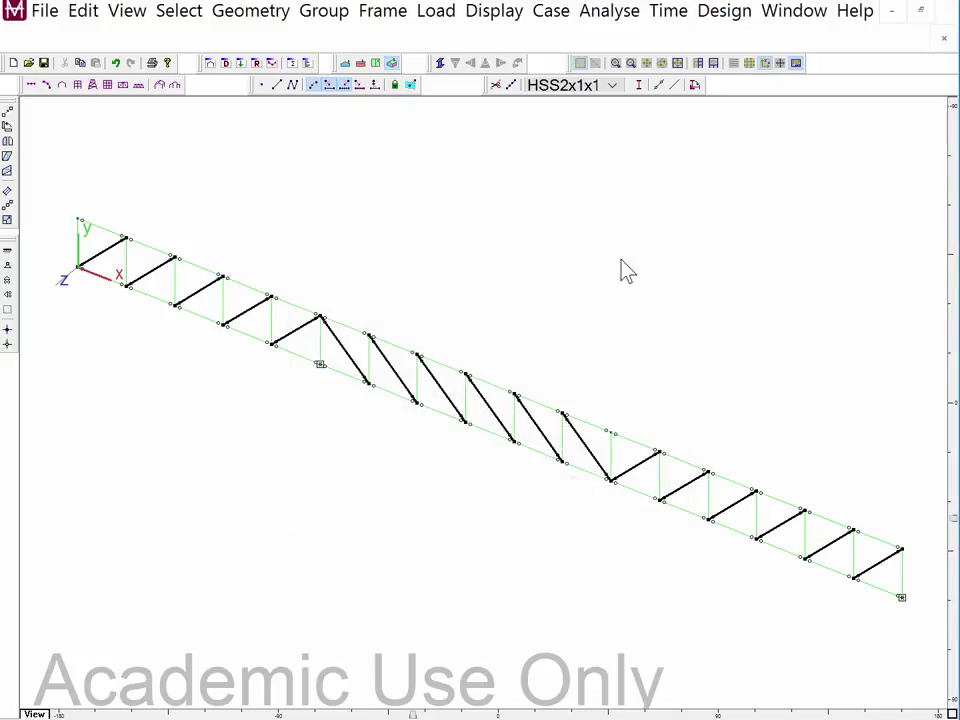
# Rerun the linear analysis for the truss and display the Px' axial force diagram from the front.
pyautogui.click(600, 12)
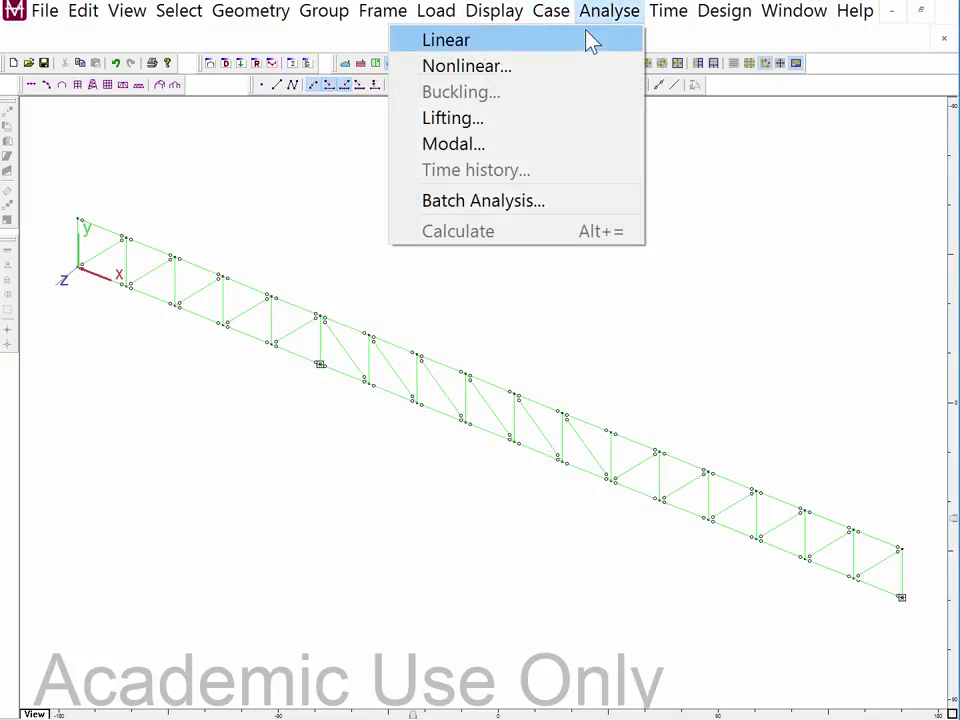
pyautogui.click(590, 40)
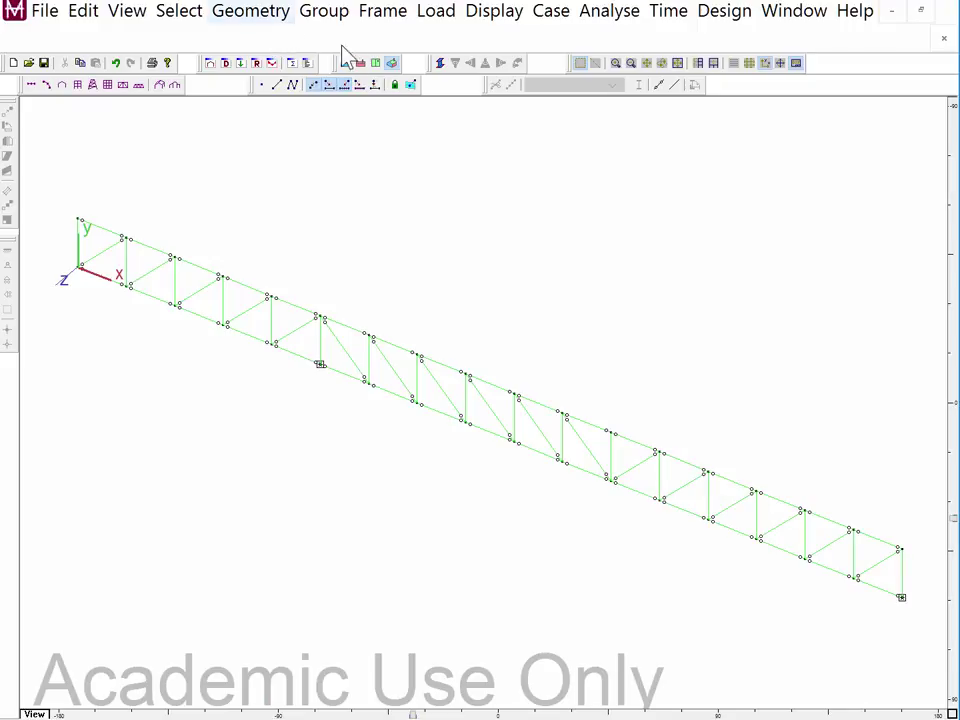
pyautogui.click(273, 63)
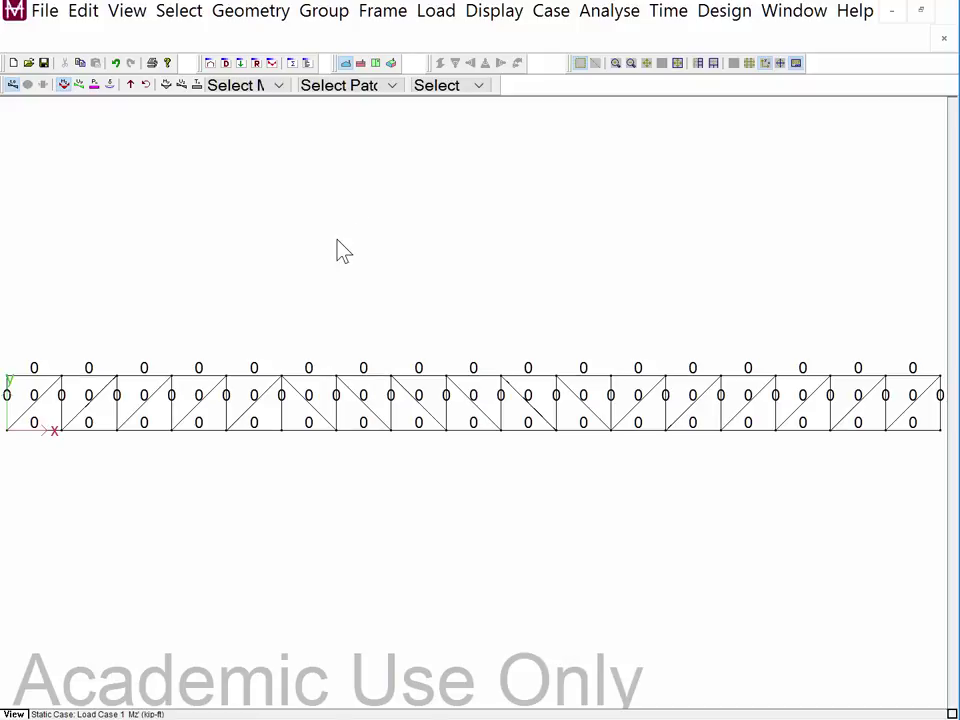
pyautogui.click(94, 85)
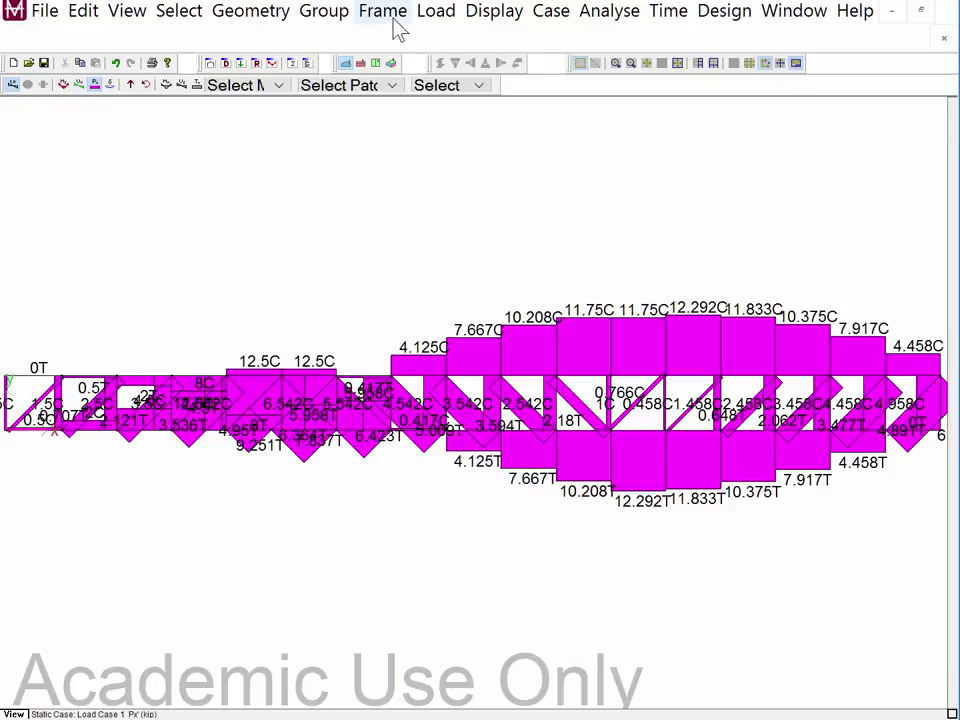
# Set the plot's diagram scale to 0.5 for the axial force diagram.
pyautogui.click(484, 16)
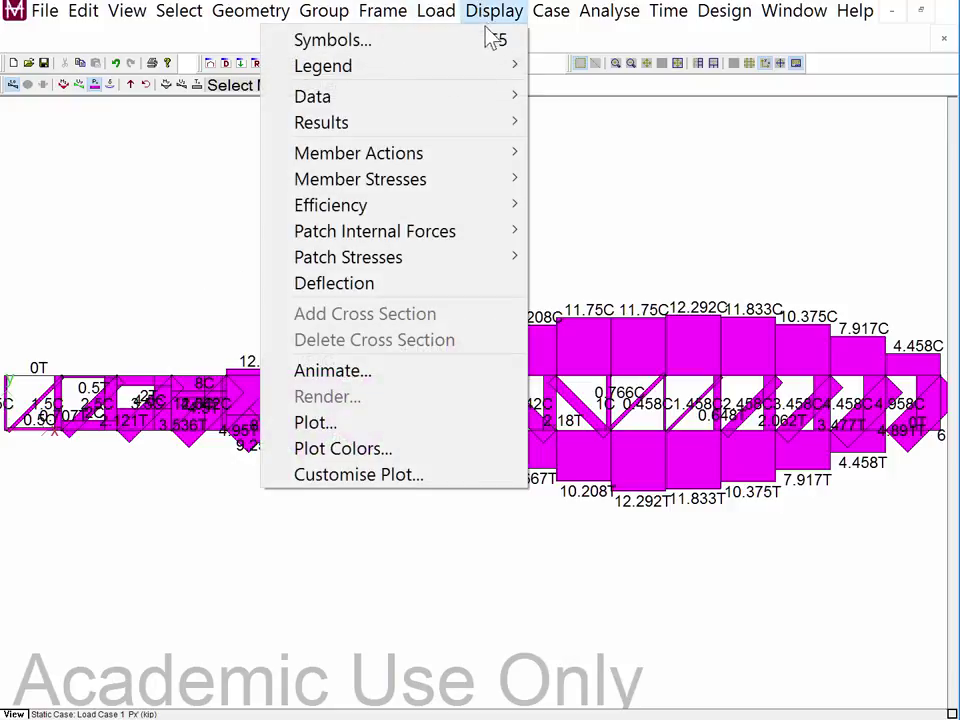
pyautogui.click(352, 424)
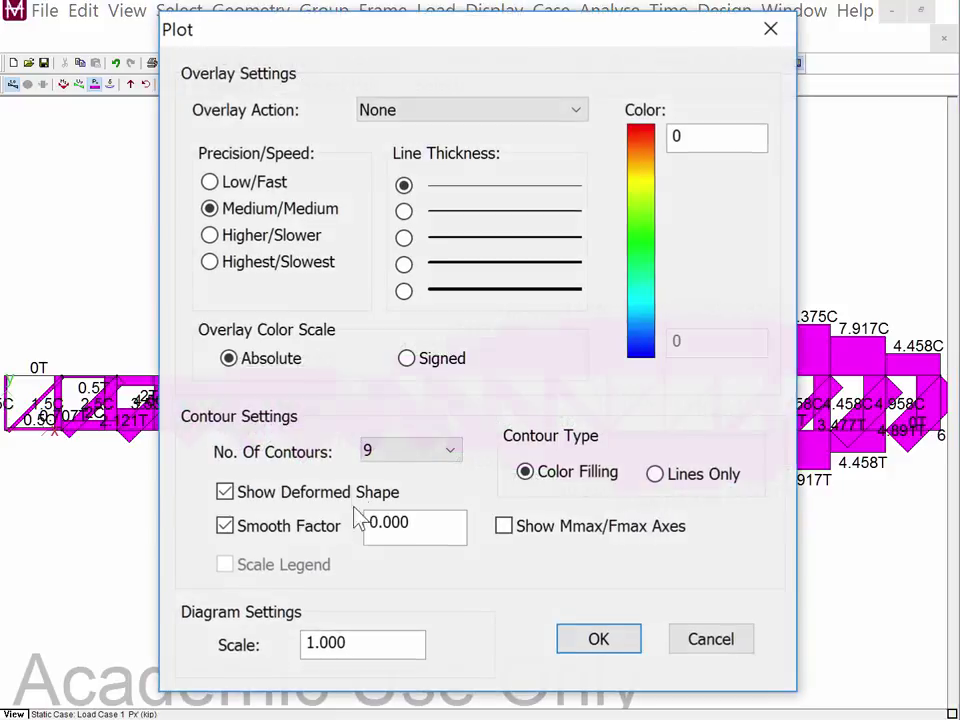
pyautogui.moveTo(349, 645); pyautogui.dragTo(228, 630)
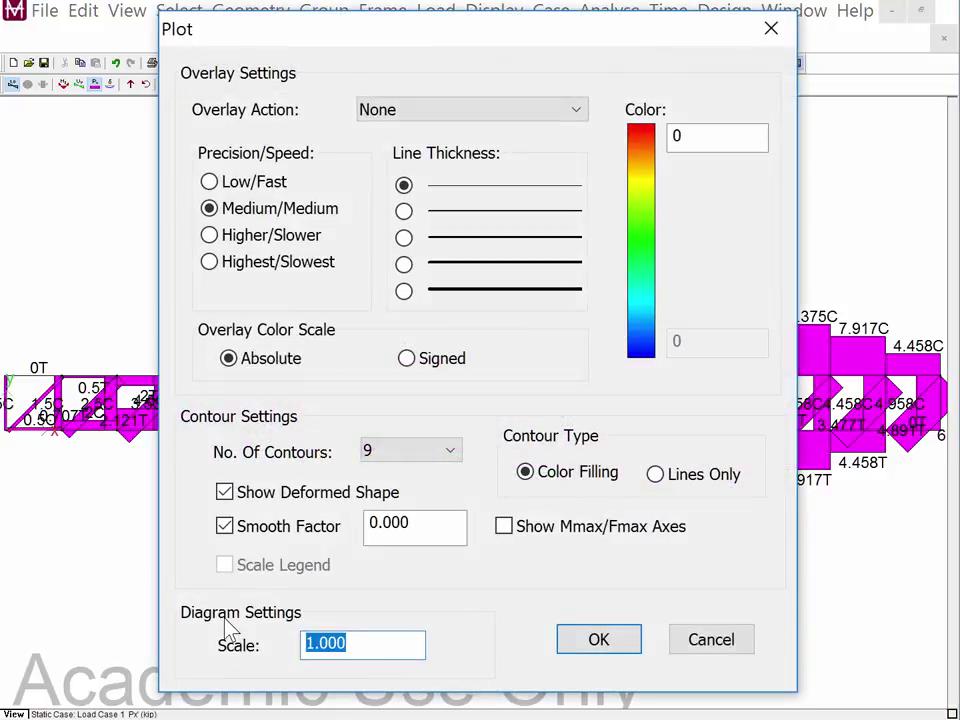
pyautogui.write('.5')
pyautogui.press('Return')
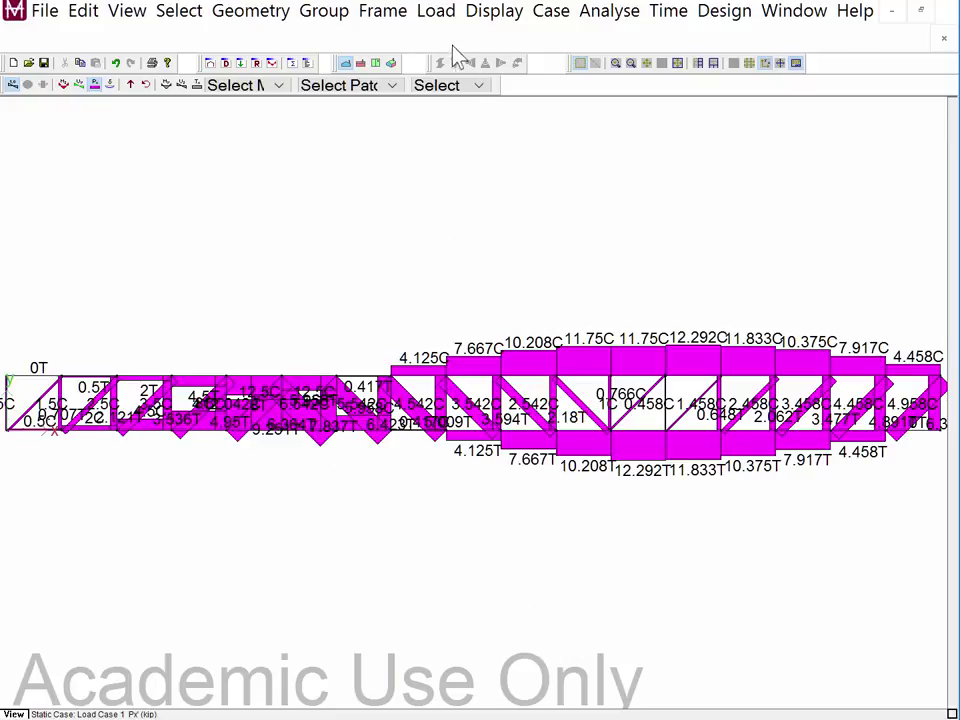
# Reduce the diagram scale of the Px' axial force plot to 0.3.
pyautogui.click(549, 14)
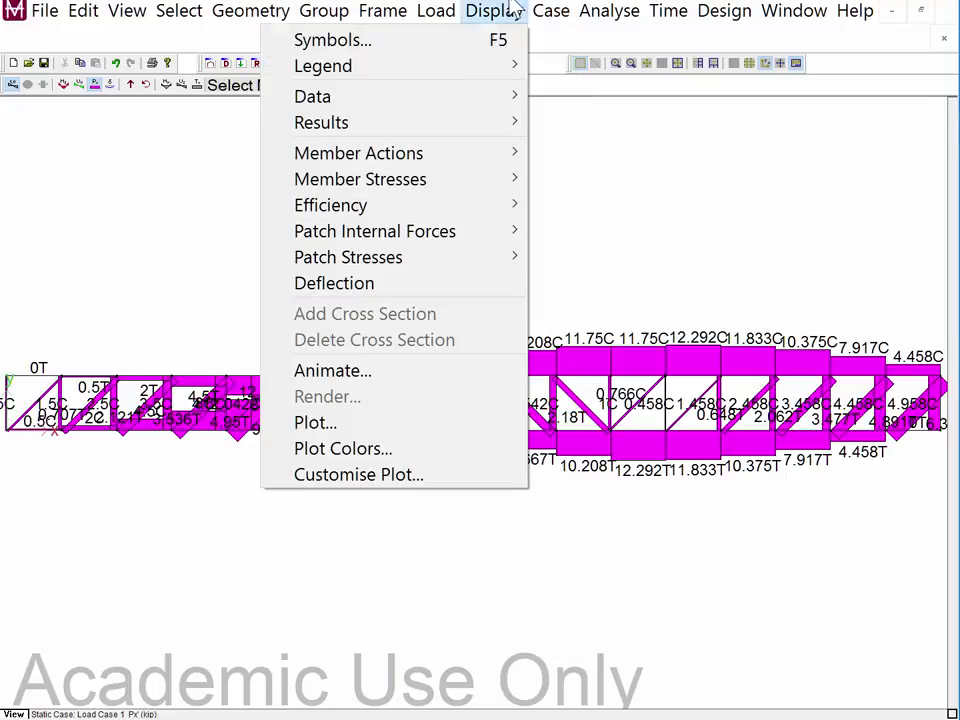
pyautogui.click(355, 424)
pyautogui.moveTo(356, 639); pyautogui.dragTo(288, 641)
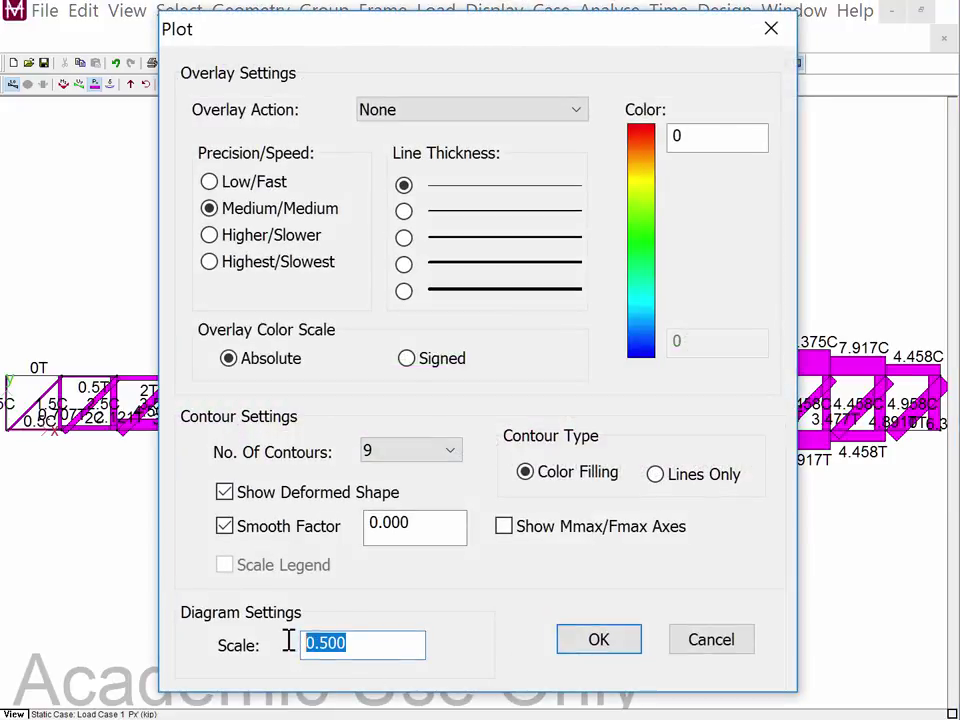
pyautogui.write('0.3')
pyautogui.press('Return')
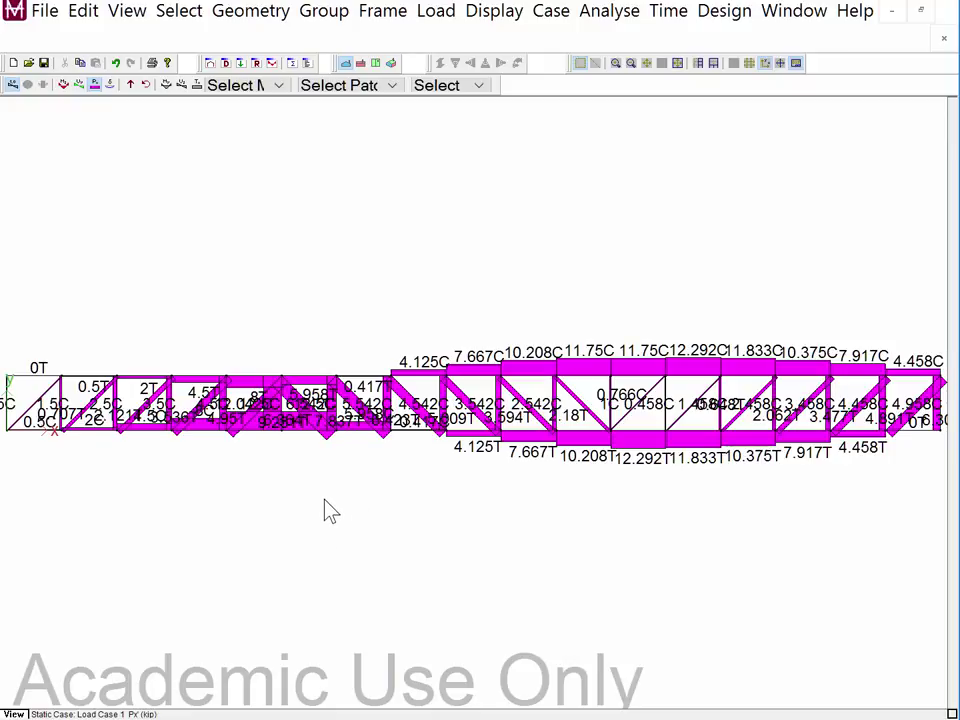
# Display the Axial Tension diagram of the truss members and set its diagram scale to 0.5.
pyautogui.click(482, 14)
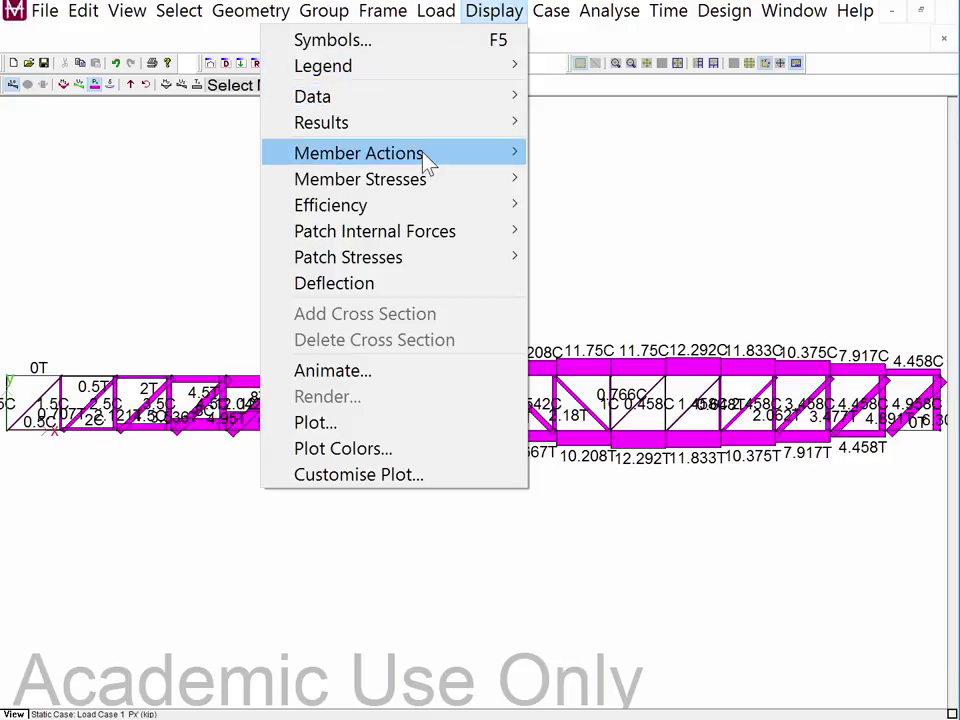
pyautogui.moveTo(426, 160)
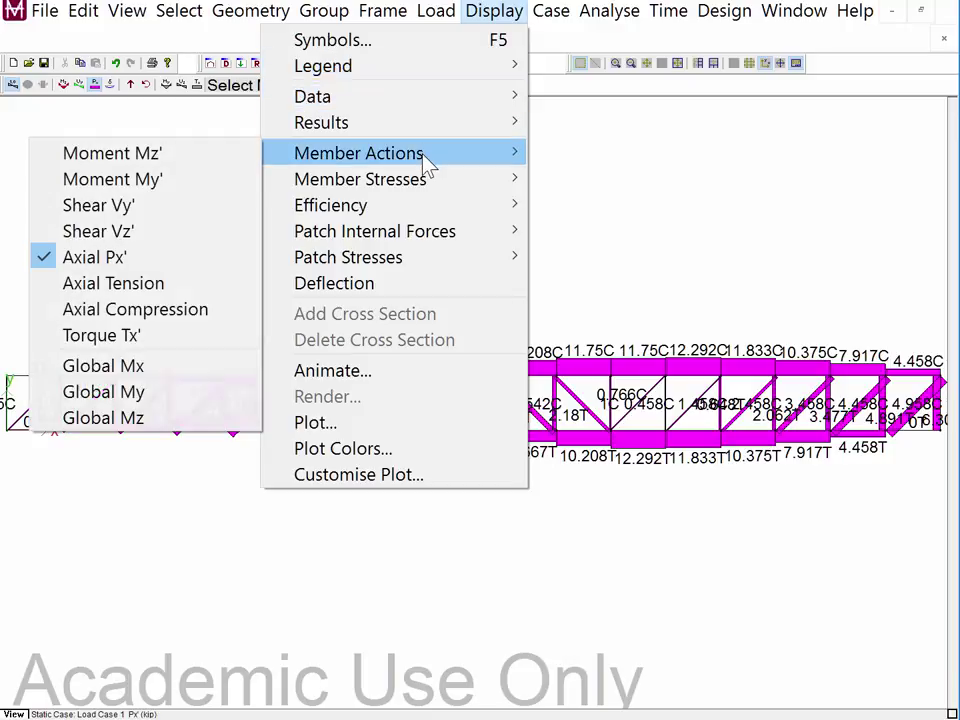
pyautogui.click(80, 285)
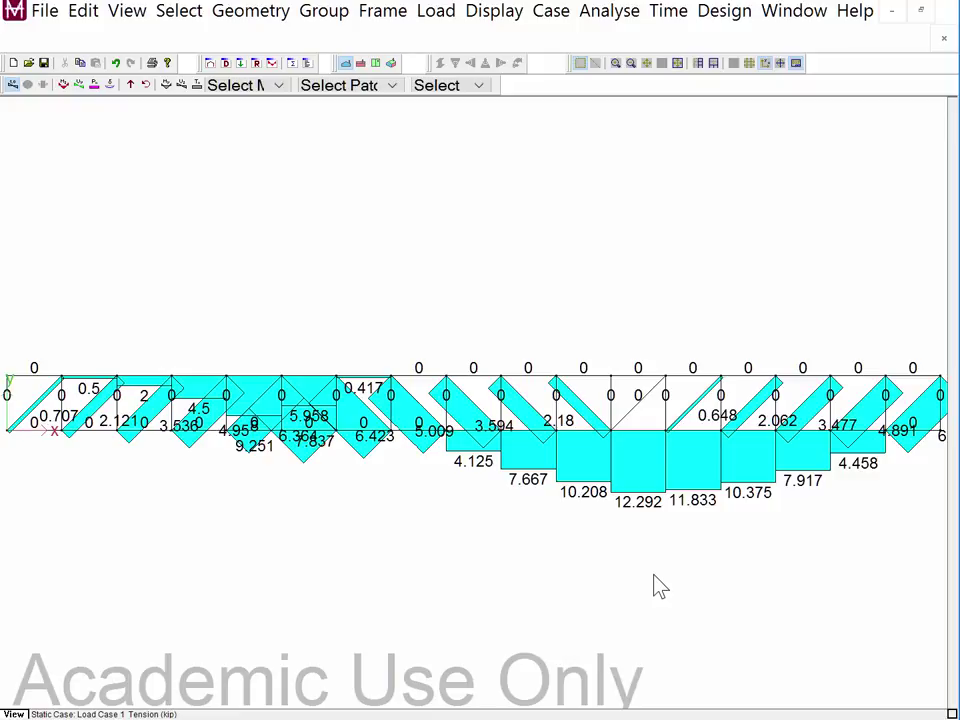
pyautogui.click(500, 26)
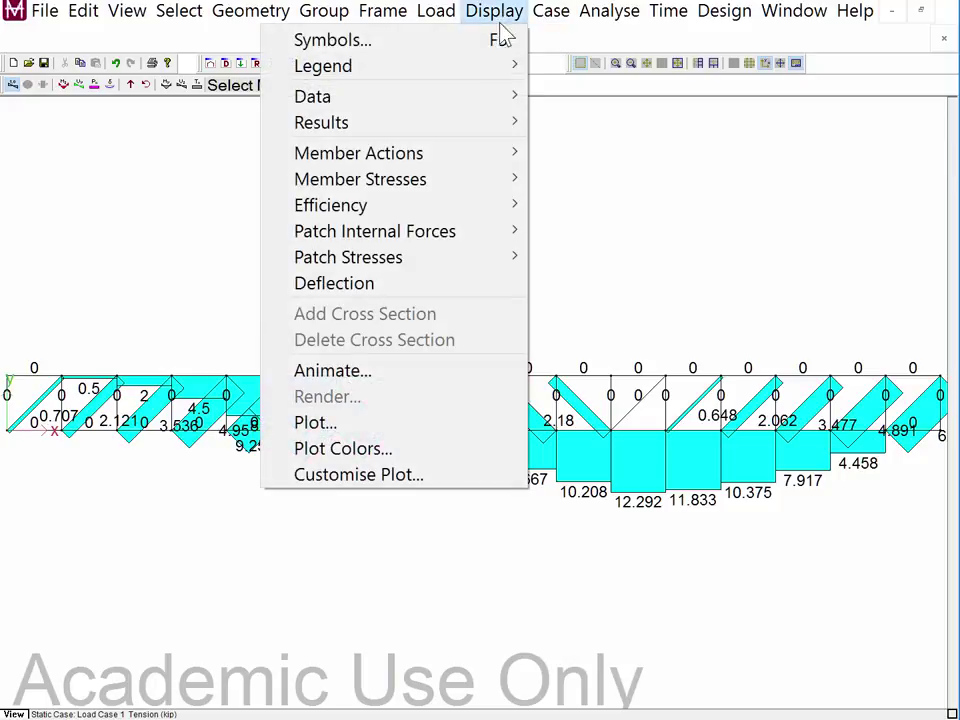
pyautogui.click(382, 427)
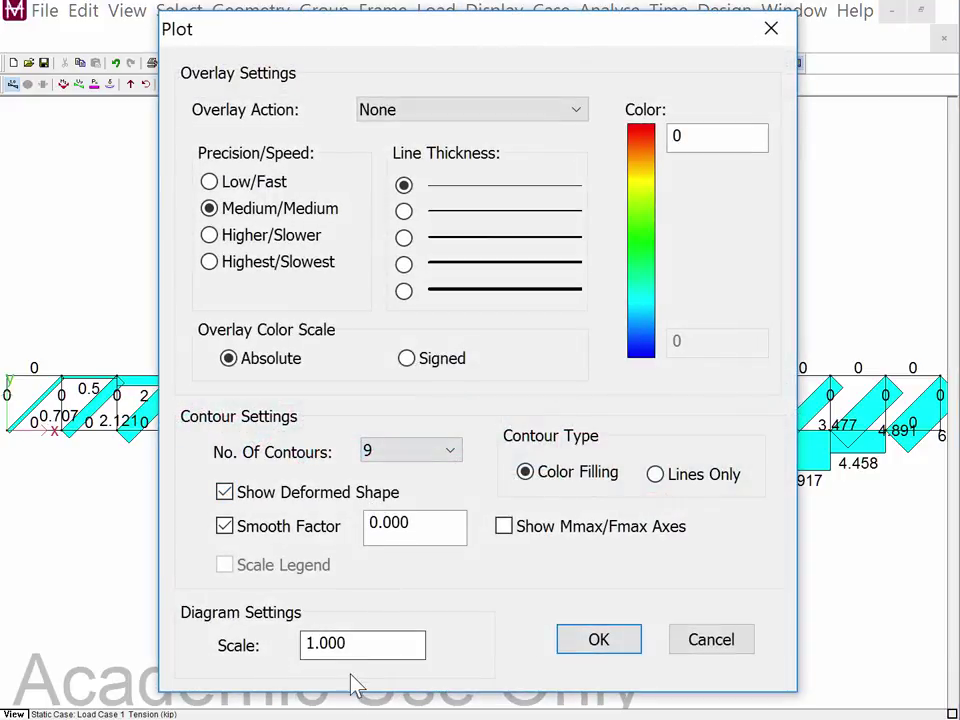
pyautogui.moveTo(357, 647); pyautogui.dragTo(305, 645)
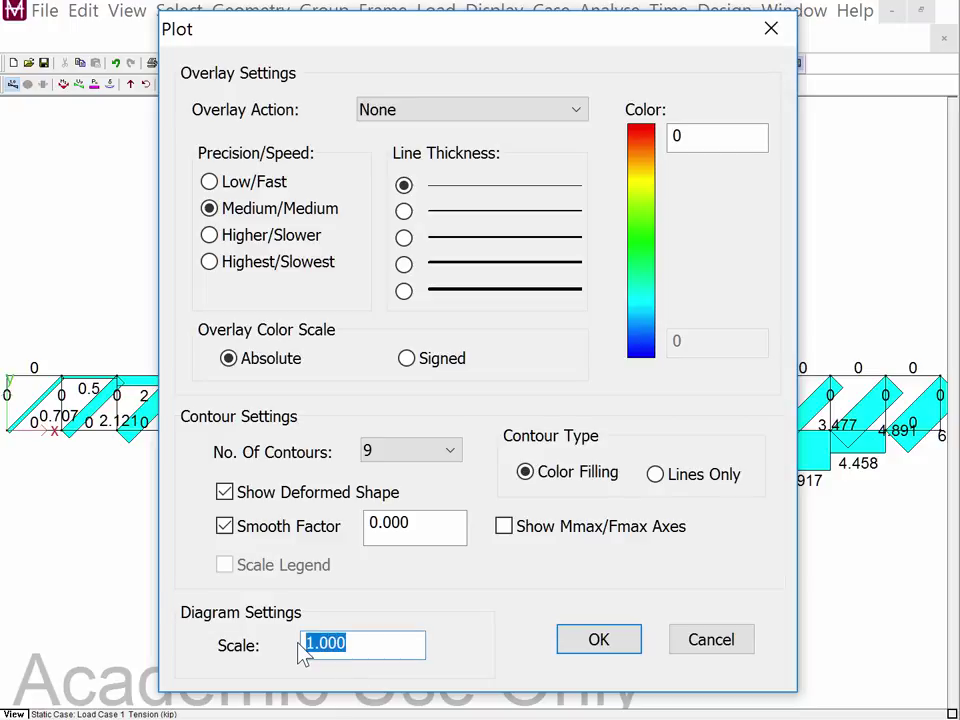
pyautogui.press('BackSpace')
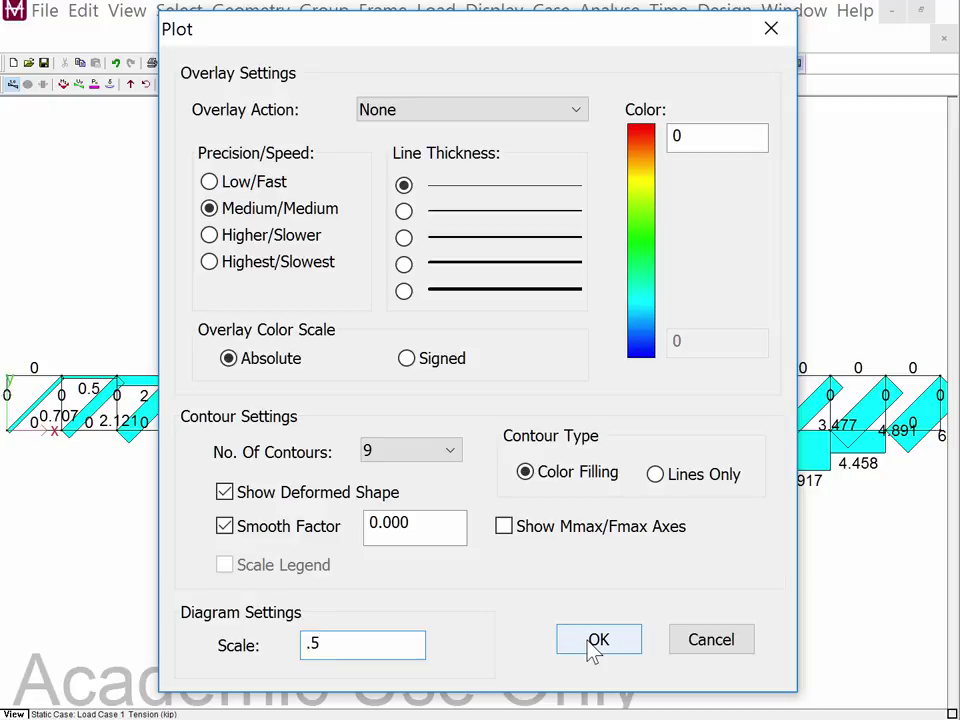
pyautogui.write('.5')
pyautogui.click(592, 648)
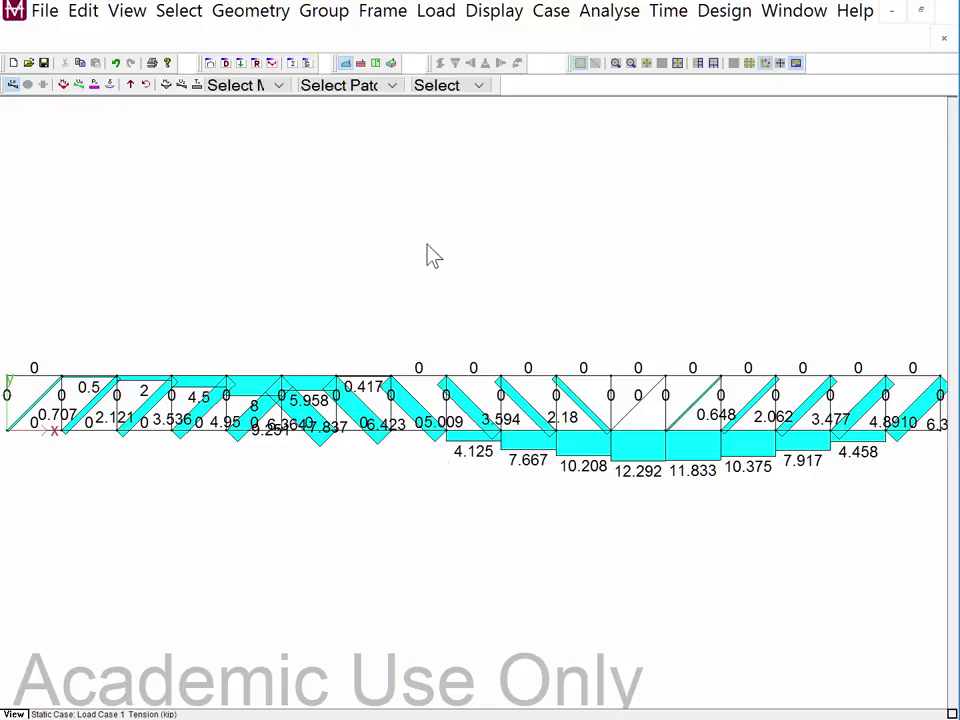
# Add Axial Compression to the plot so it is displayed together with Axial Tension, using the custom plot options for the structure.
pyautogui.click(503, 20)
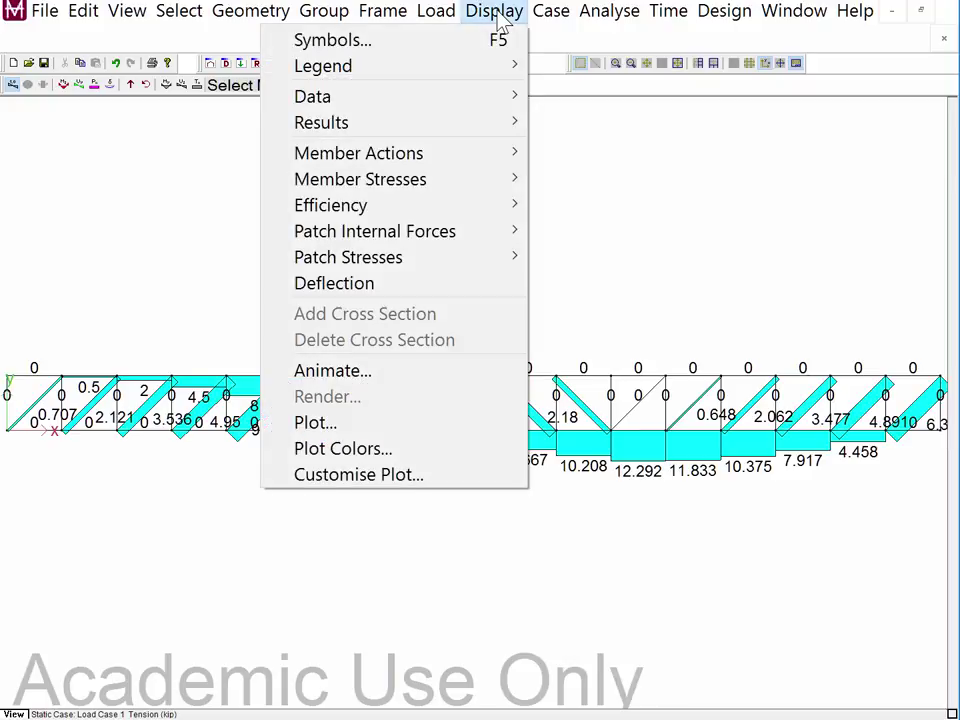
pyautogui.moveTo(401, 157)
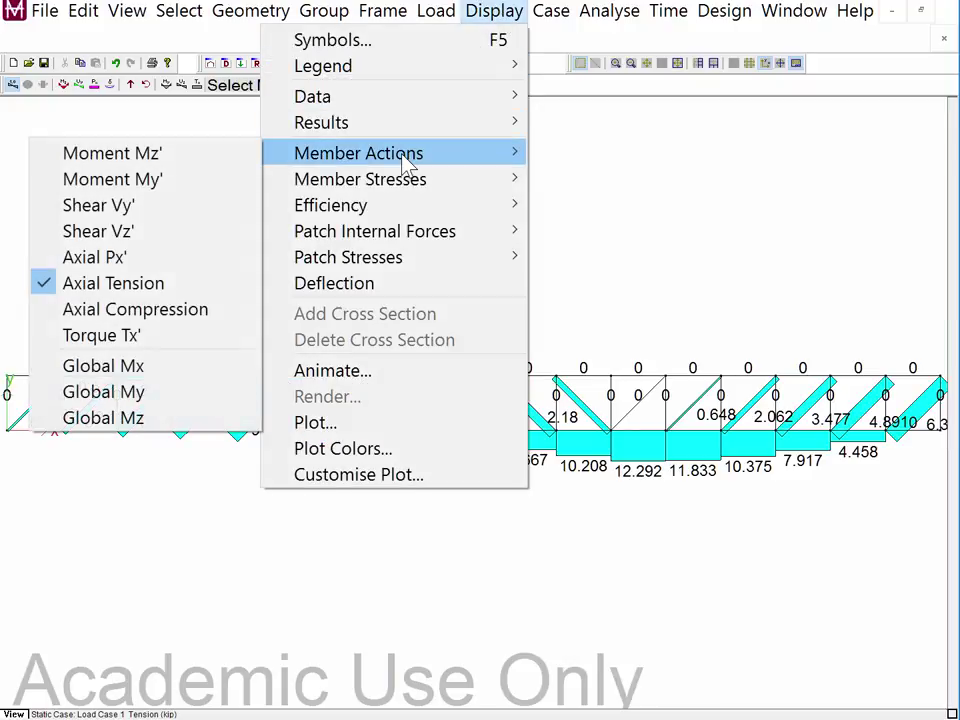
pyautogui.click(205, 312)
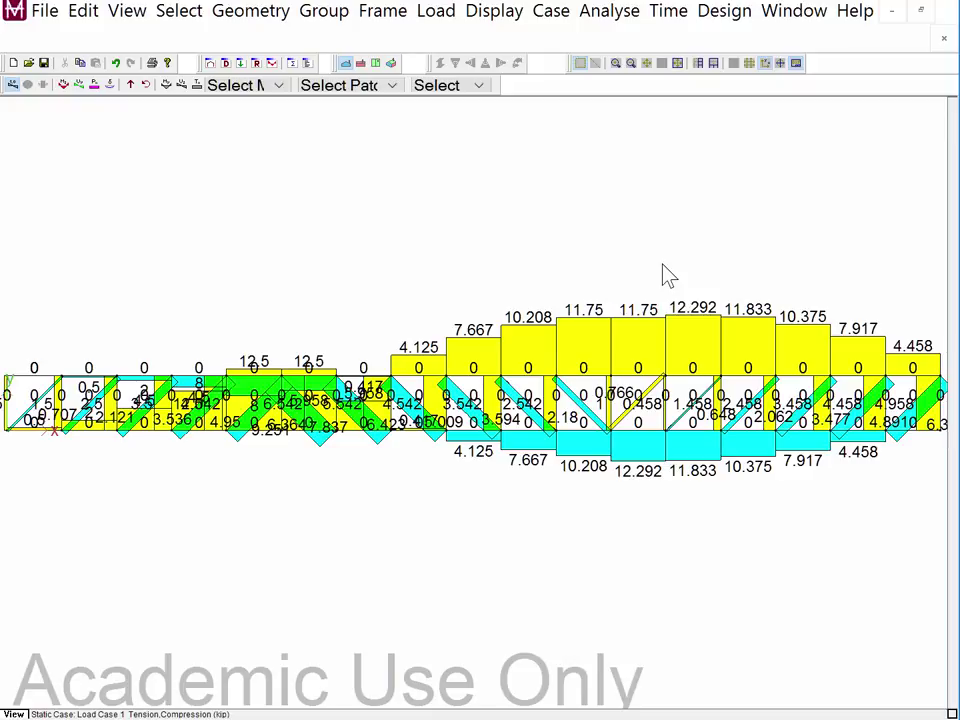
pyautogui.click(488, 18)
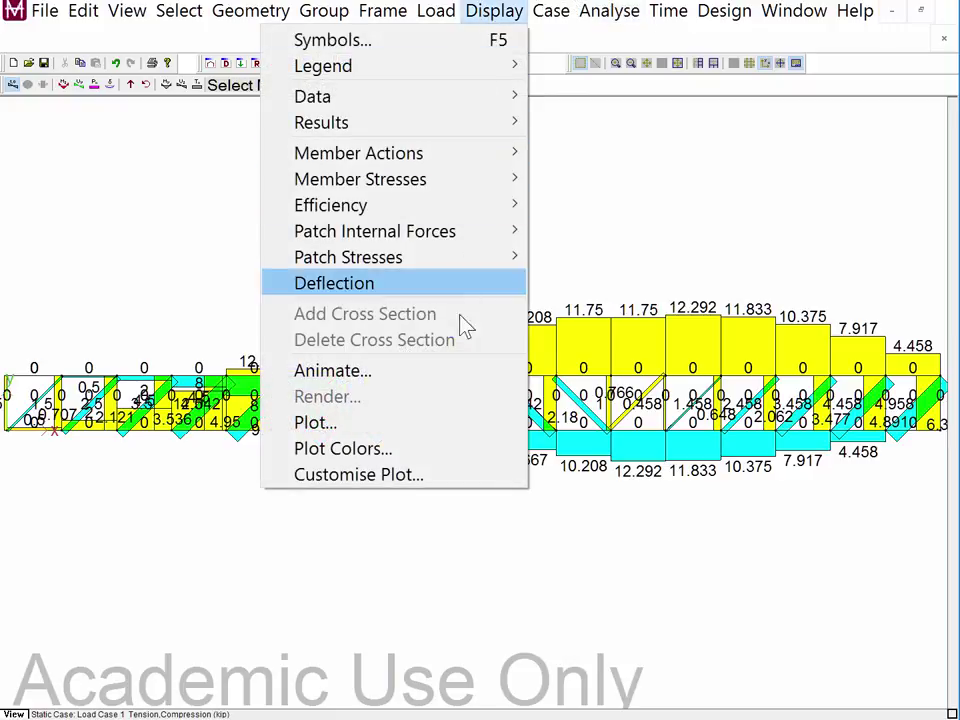
pyautogui.click(357, 475)
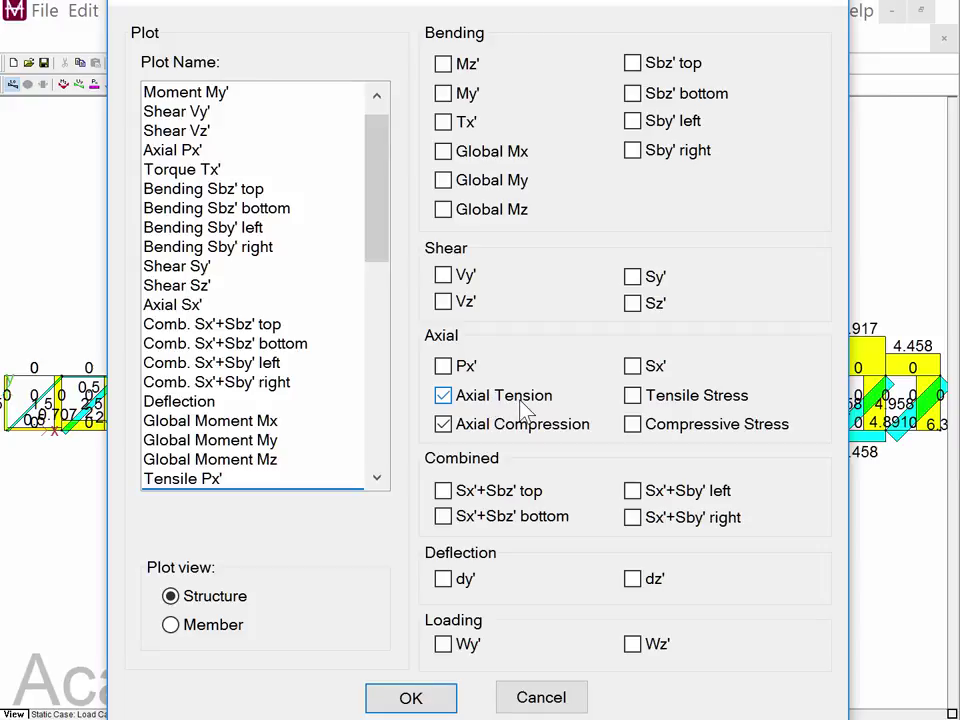
pyautogui.click(411, 699)
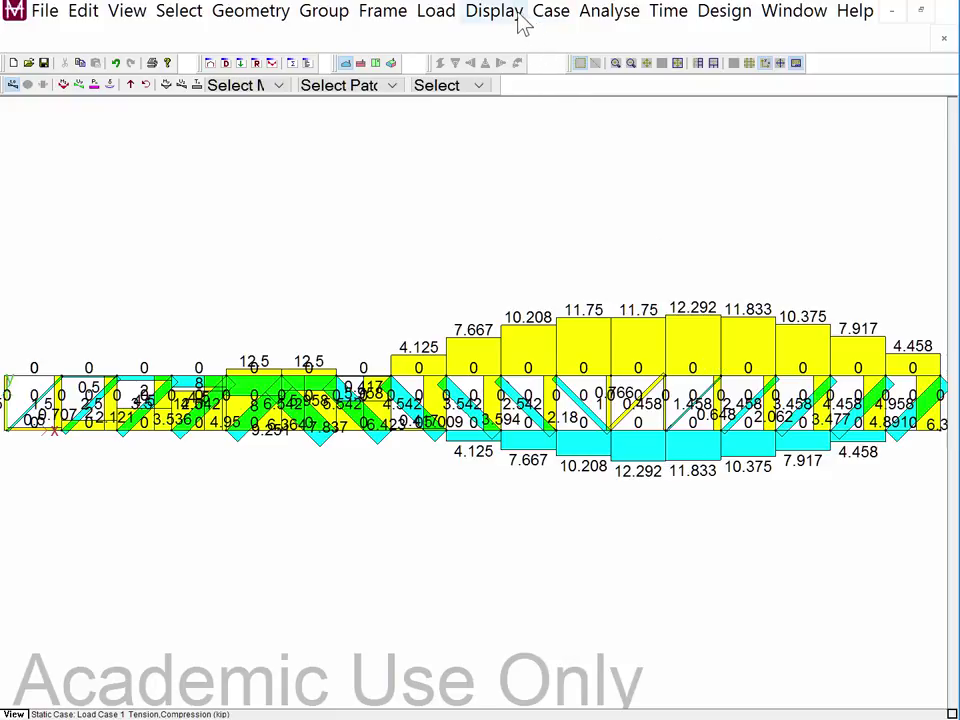
# Set the diagram scale to 0.5 for the combined axial tension and compression plot.
pyautogui.click(549, 11)
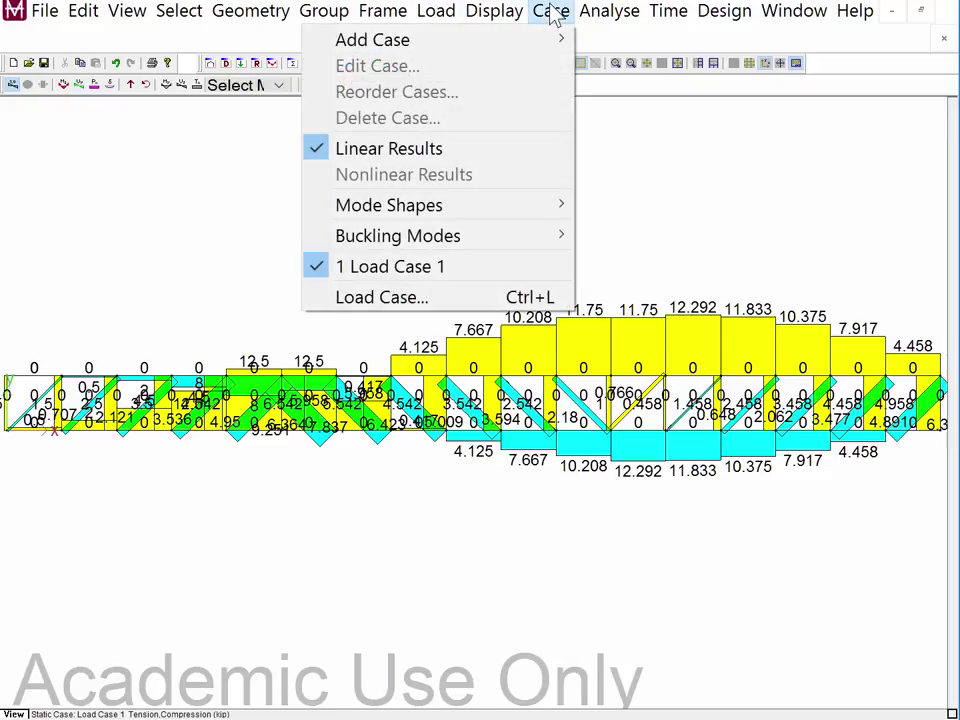
pyautogui.moveTo(490, 28)
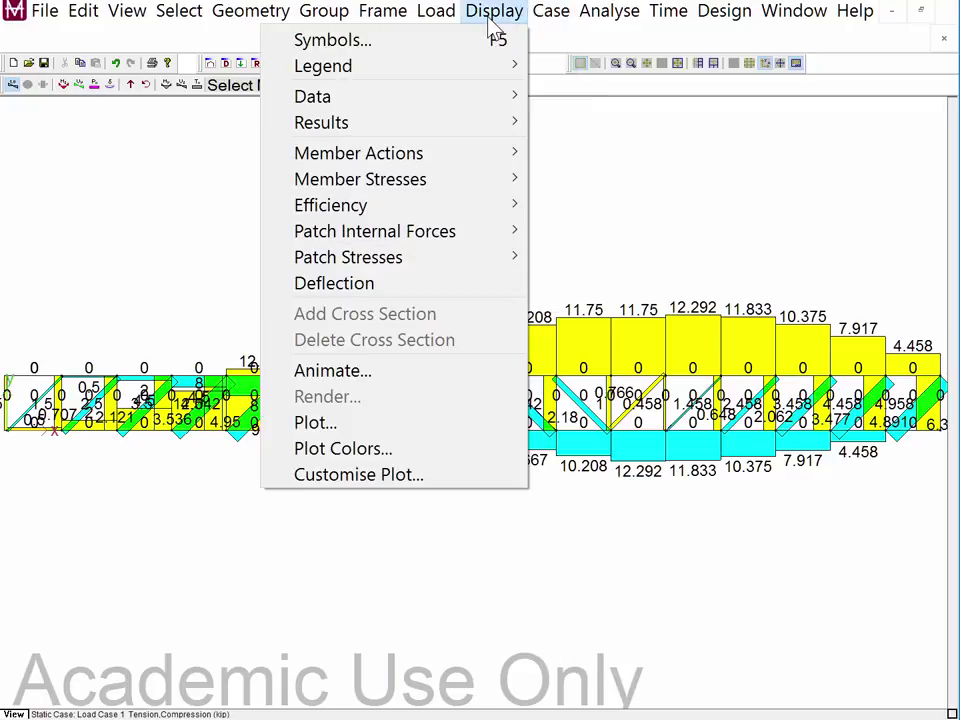
pyautogui.click(382, 424)
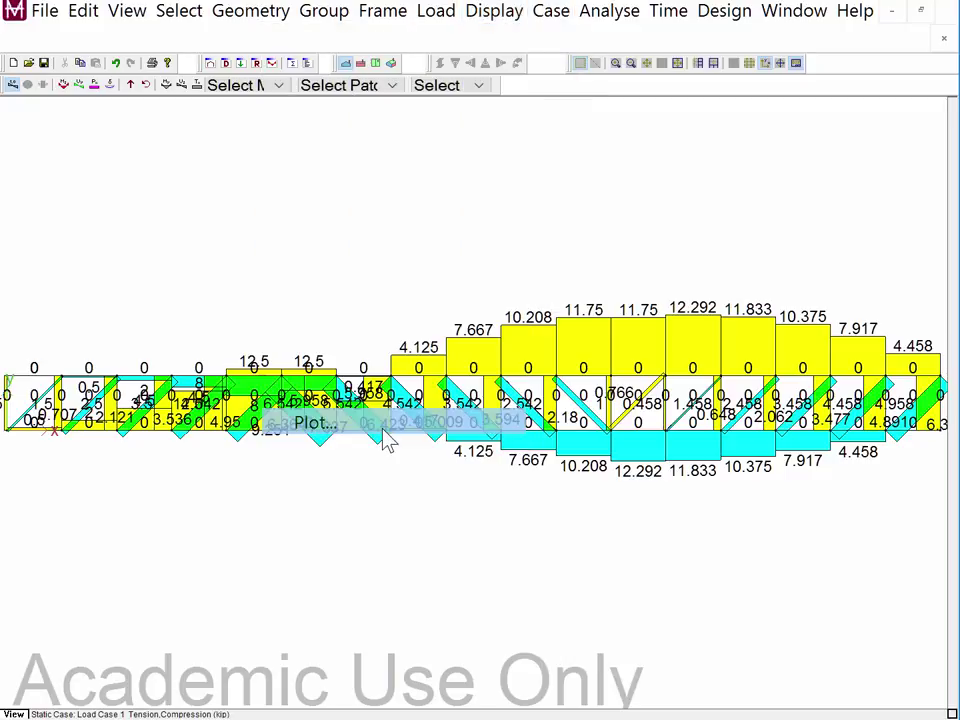
pyautogui.moveTo(366, 654); pyautogui.dragTo(266, 643)
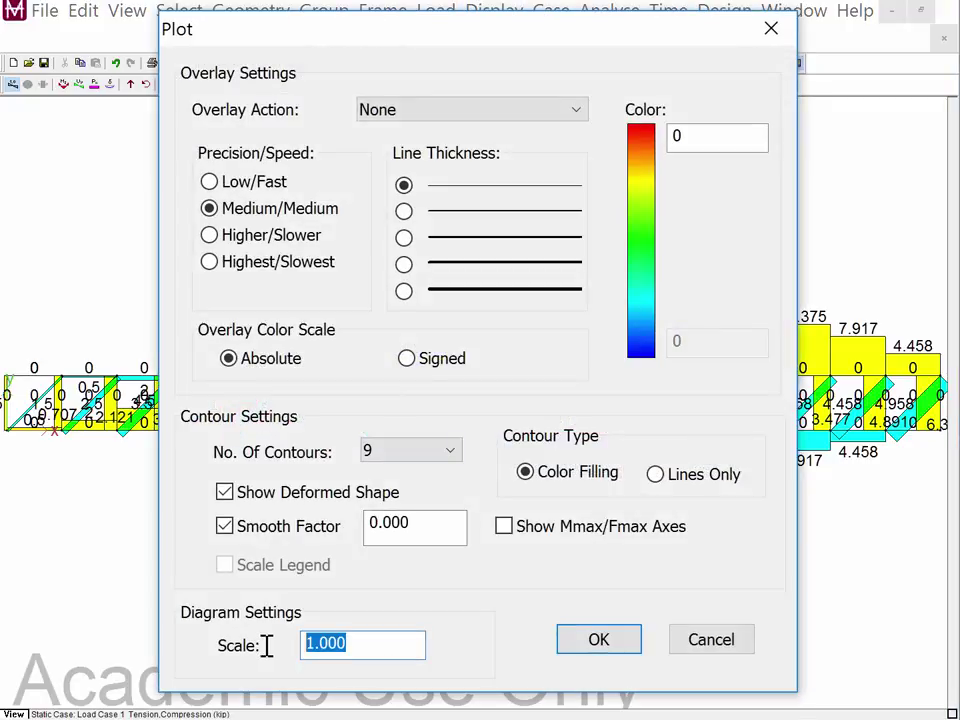
pyautogui.write('.5')
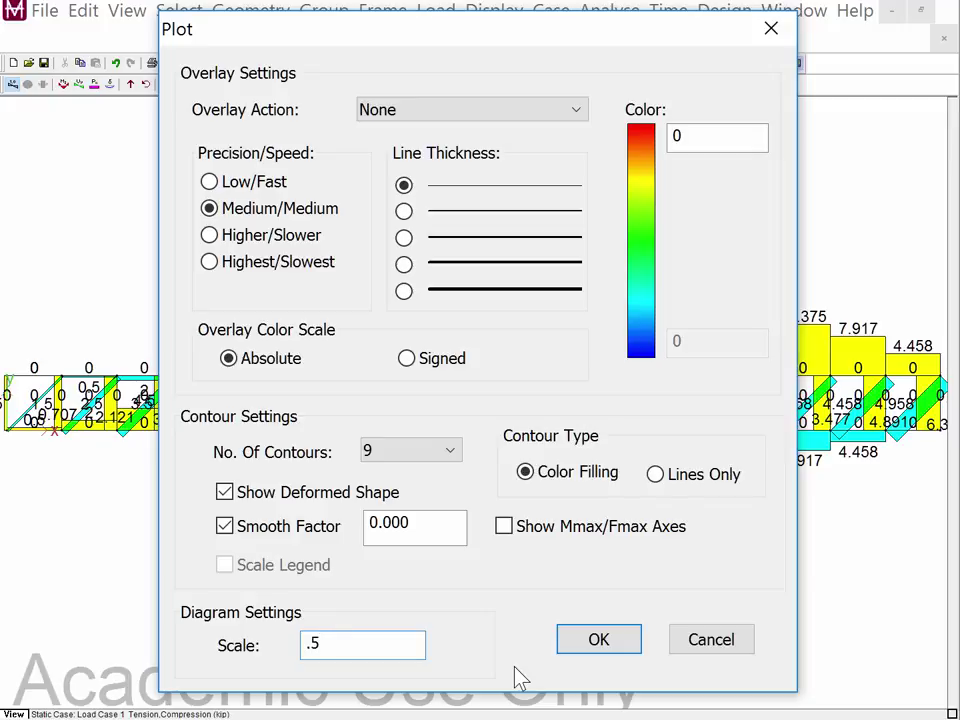
pyautogui.click(615, 643)
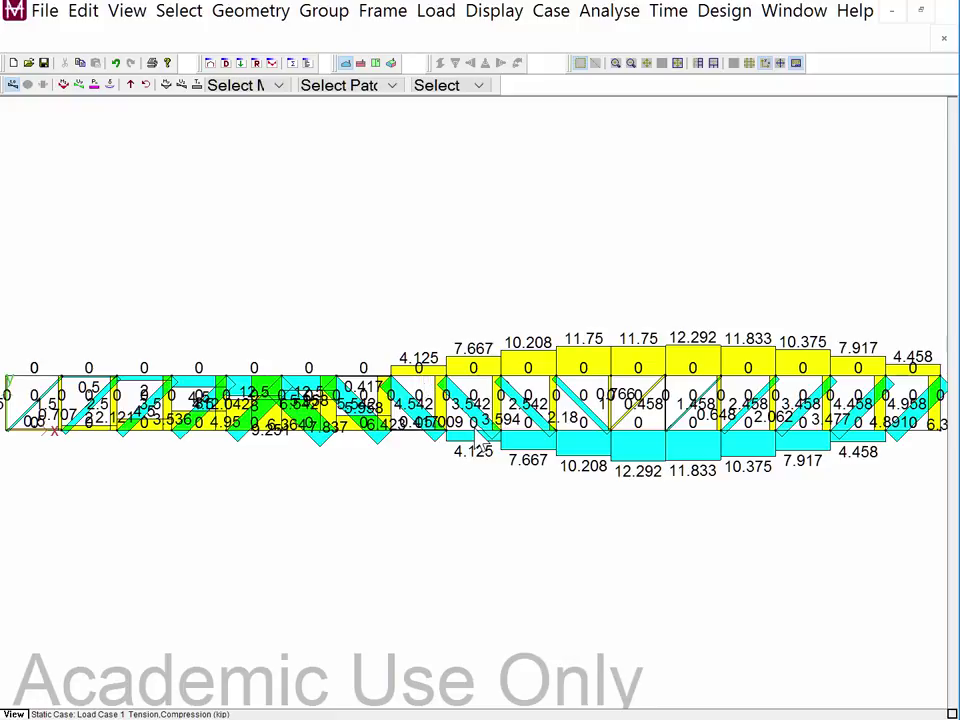
# In the structure's front view, set the orientation angle of the first seven top-chord and first eight bottom-chord members from the origin to 180.
pyautogui.click(210, 63)
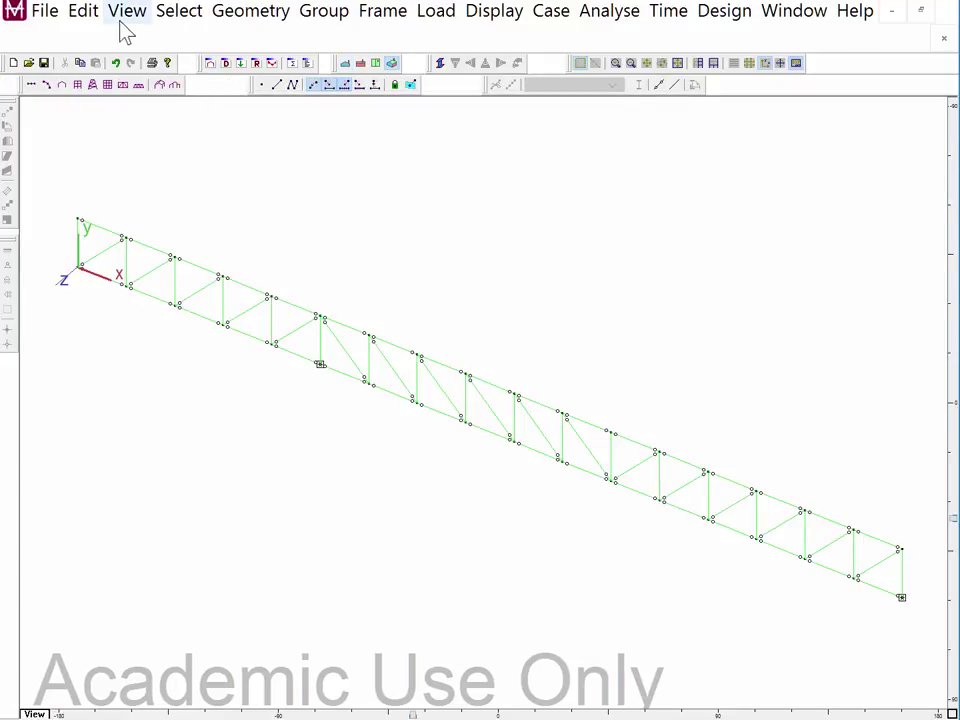
pyautogui.click(346, 63)
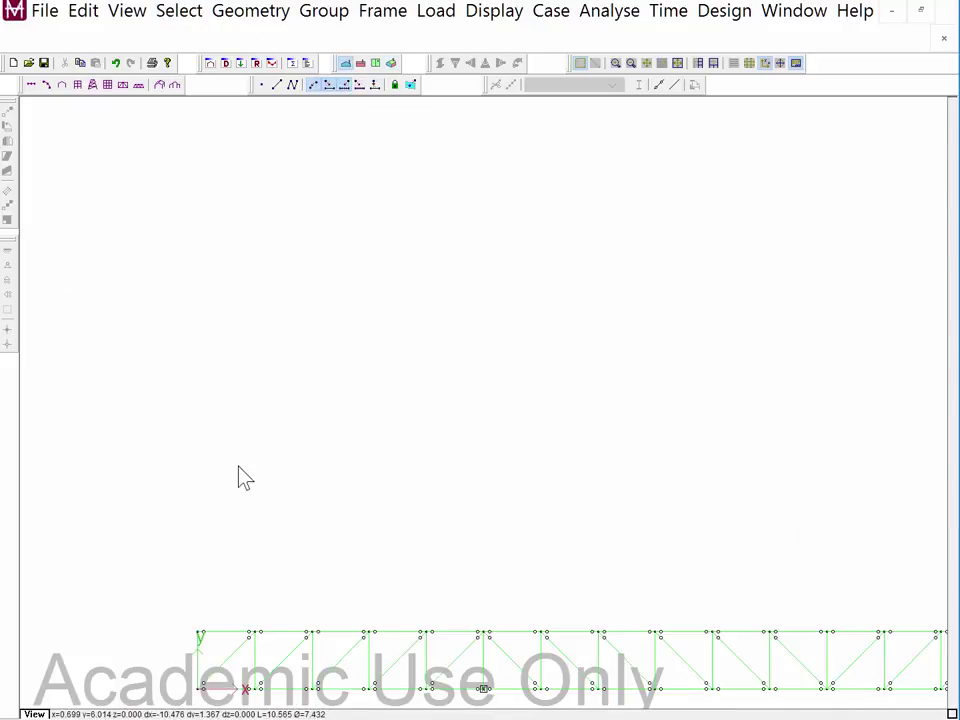
pyautogui.press('f')
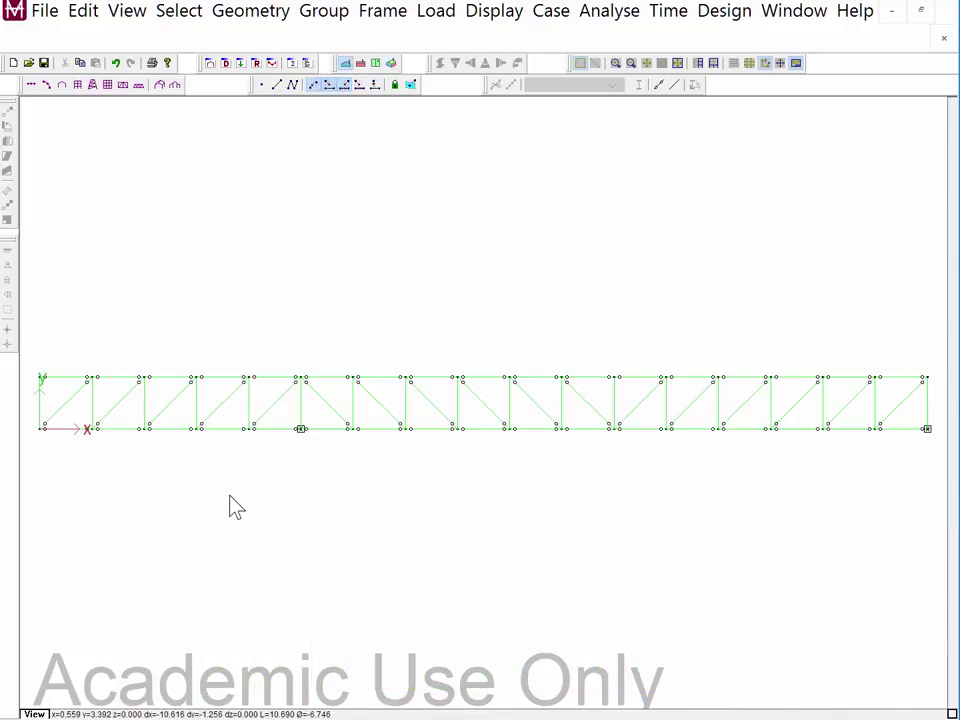
pyautogui.moveTo(36, 355); pyautogui.dragTo(400, 400)
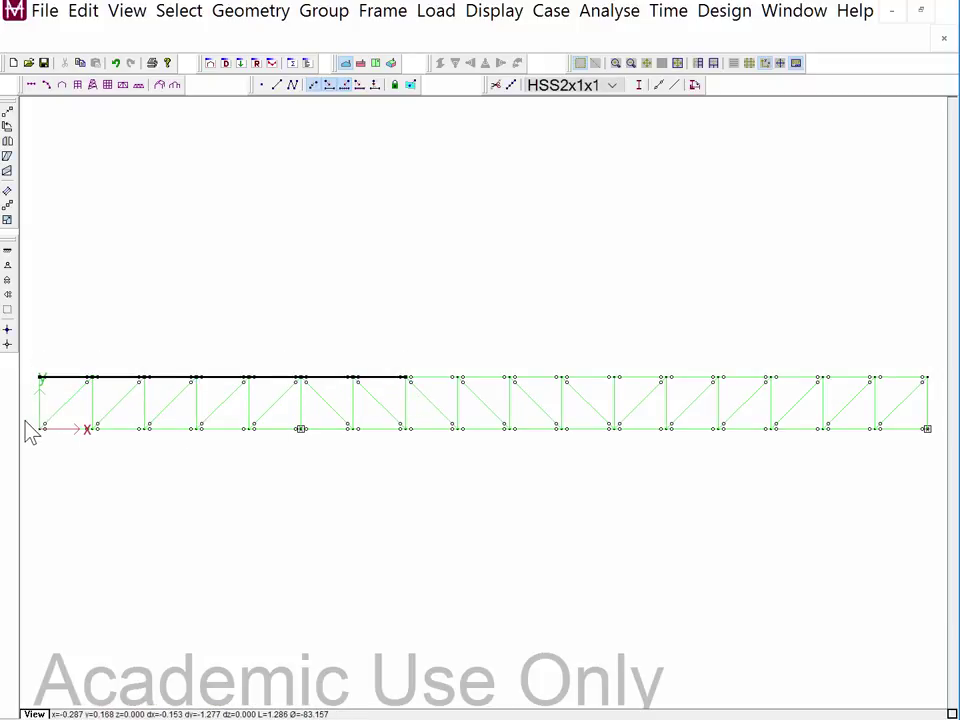
pyautogui.moveTo(26, 422); pyautogui.dragTo(463, 474)
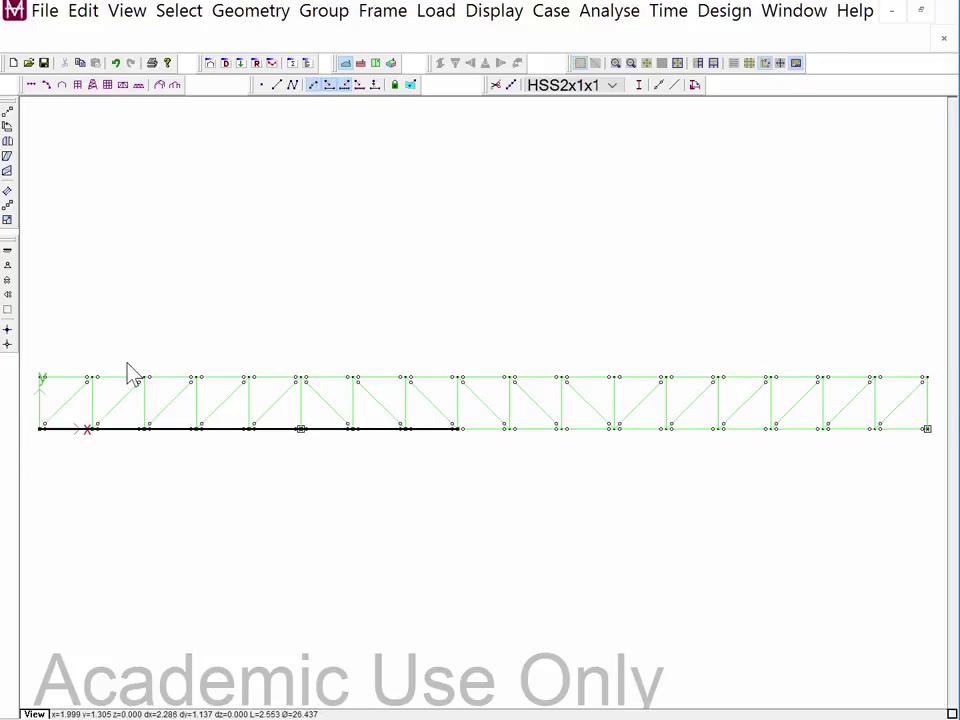
pyautogui.moveTo(27, 354); pyautogui.dragTo(430, 412)
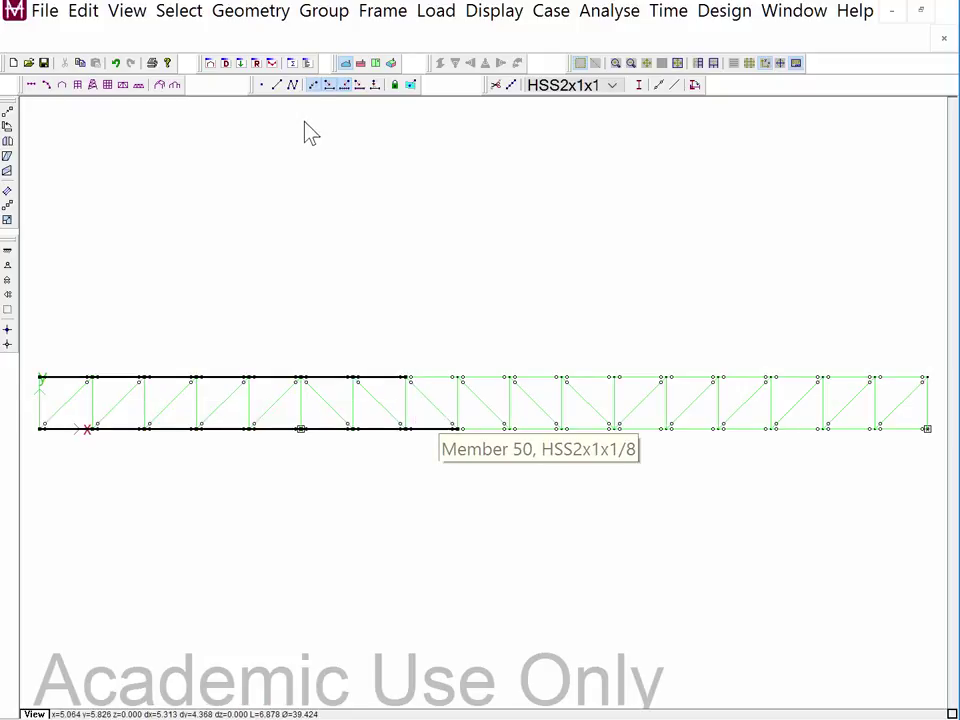
pyautogui.click(392, 18)
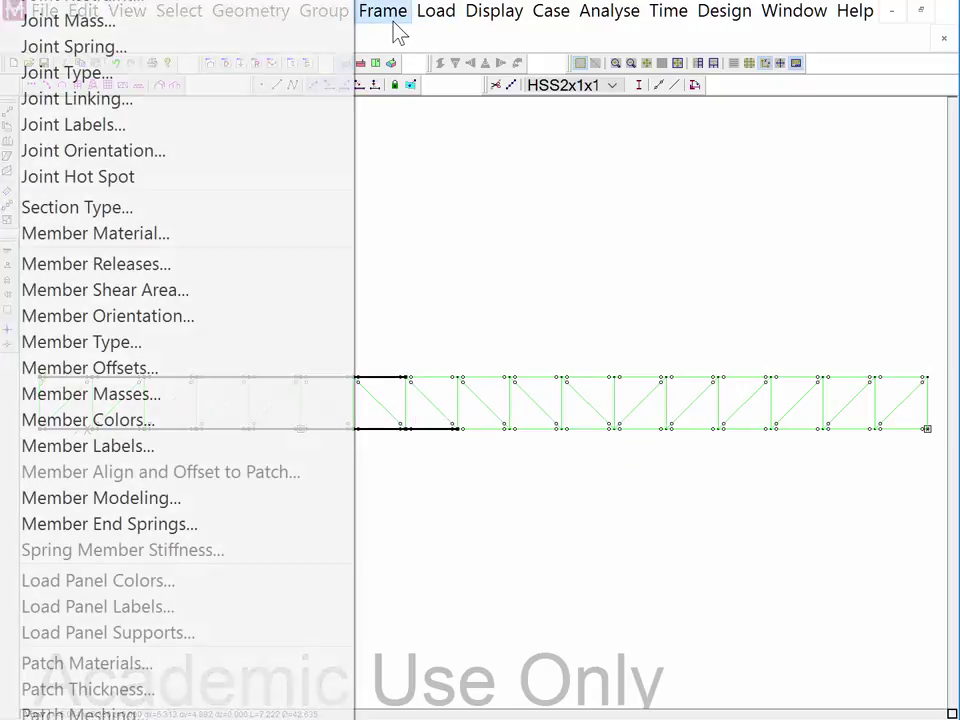
pyautogui.click(253, 318)
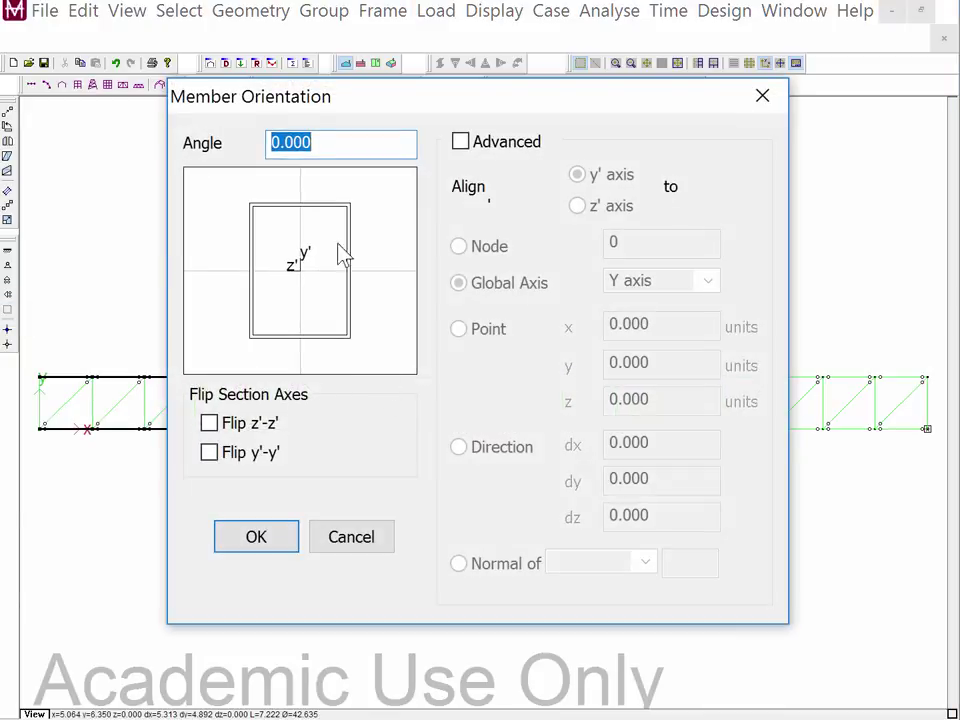
pyautogui.write('180')
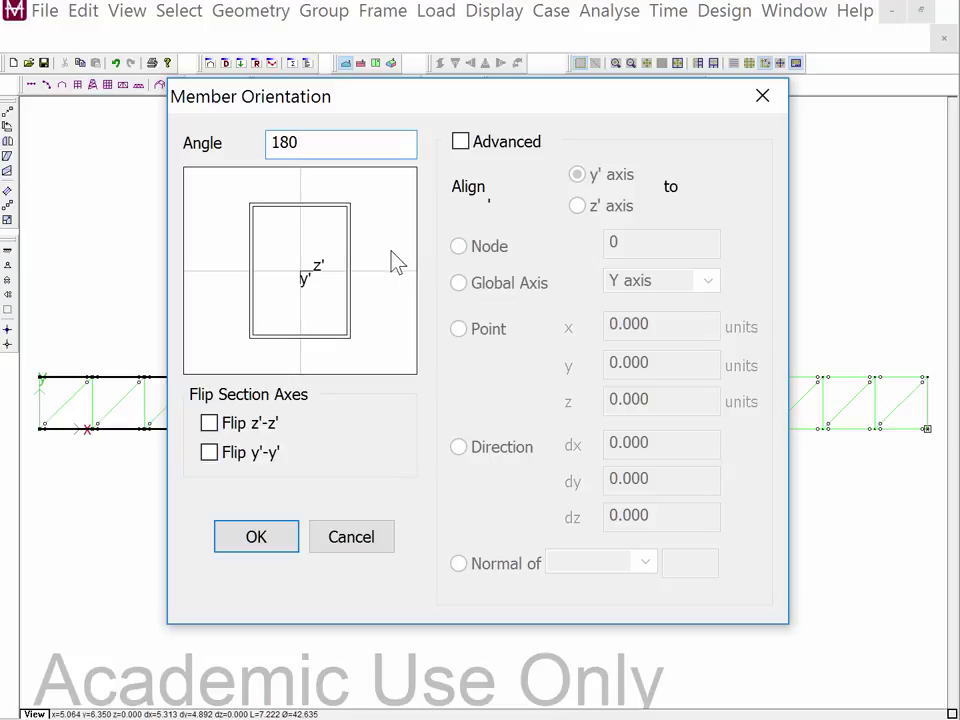
pyautogui.click(284, 537)
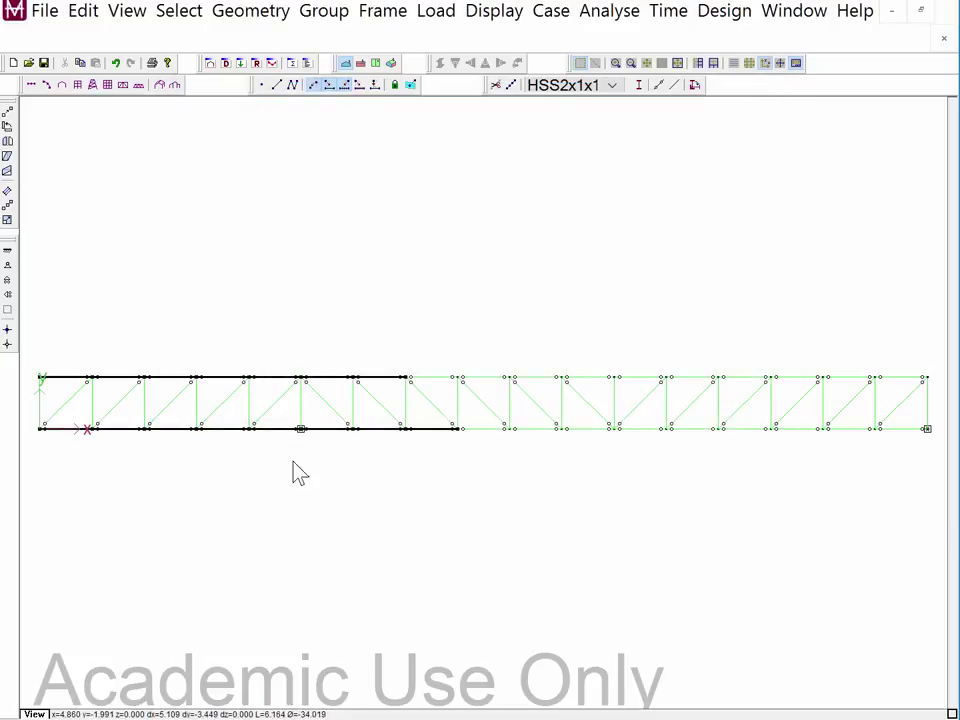
# Rerun the linear analysis and display the axial tension and compression diagrams with the reoriented chord members.
pyautogui.click(256, 62)
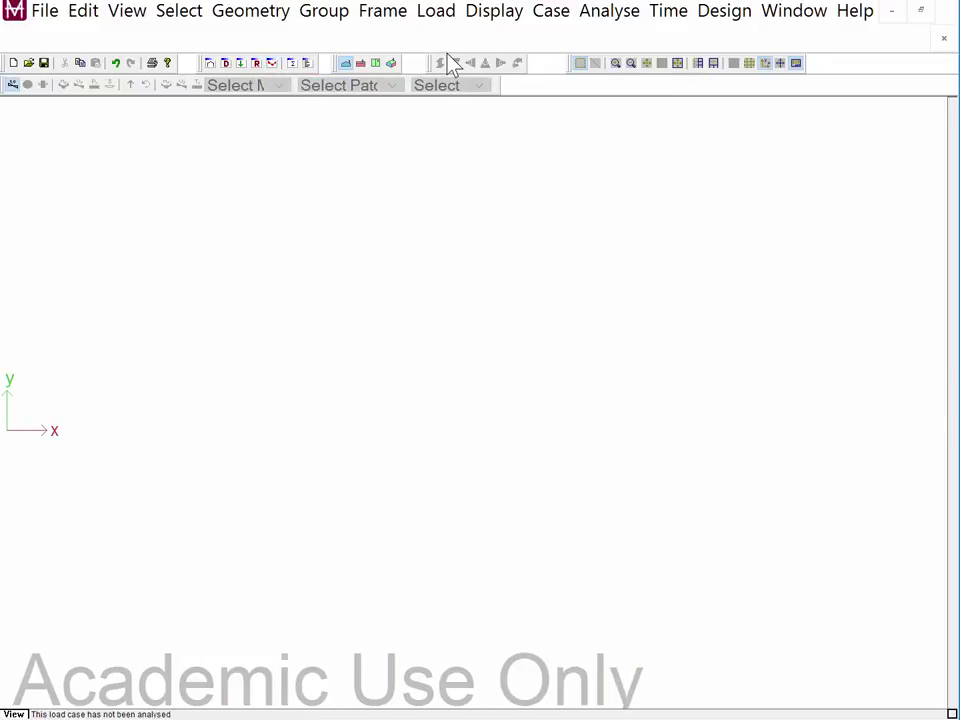
pyautogui.click(593, 18)
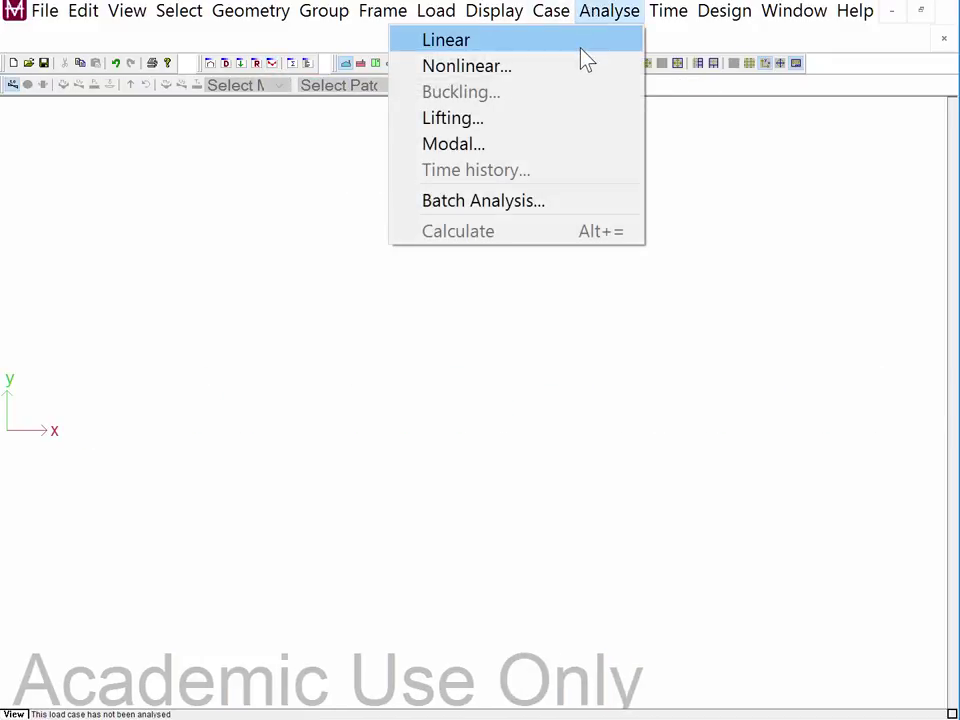
pyautogui.click(582, 40)
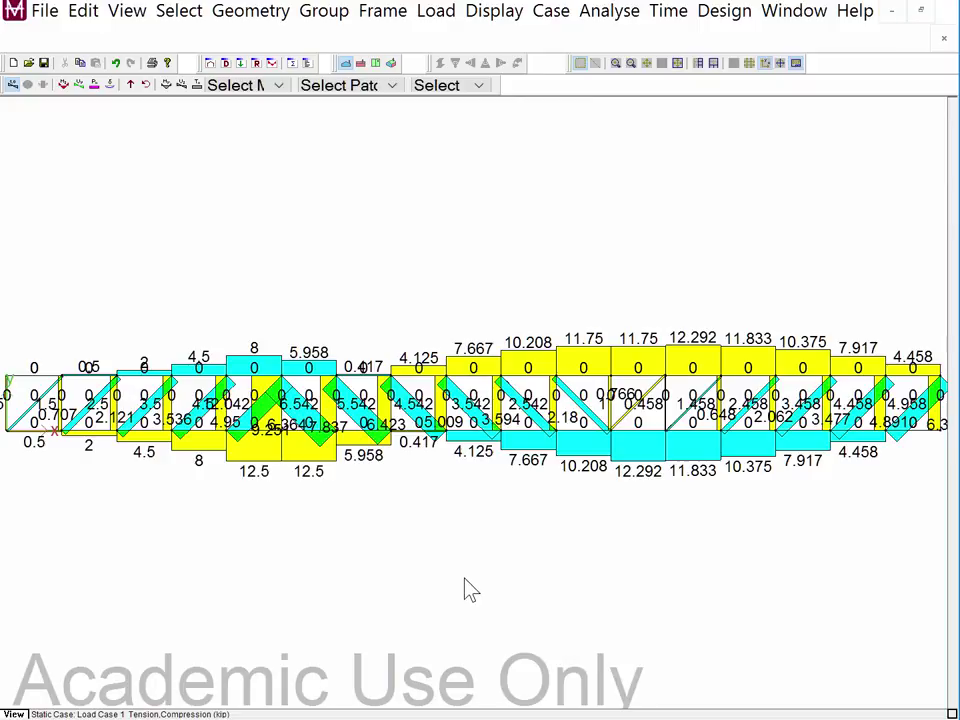